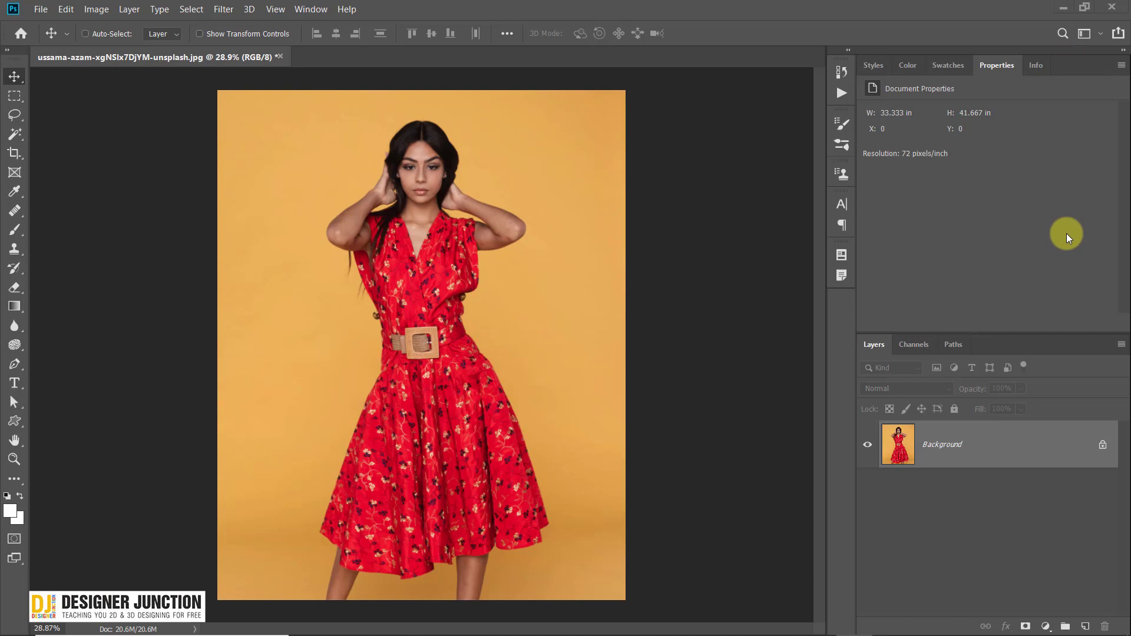
Step: Add a Hue/Saturation adjustment layer above the Background and set its saturation to -100
left_click(1044, 626)
left_click(1043, 487)
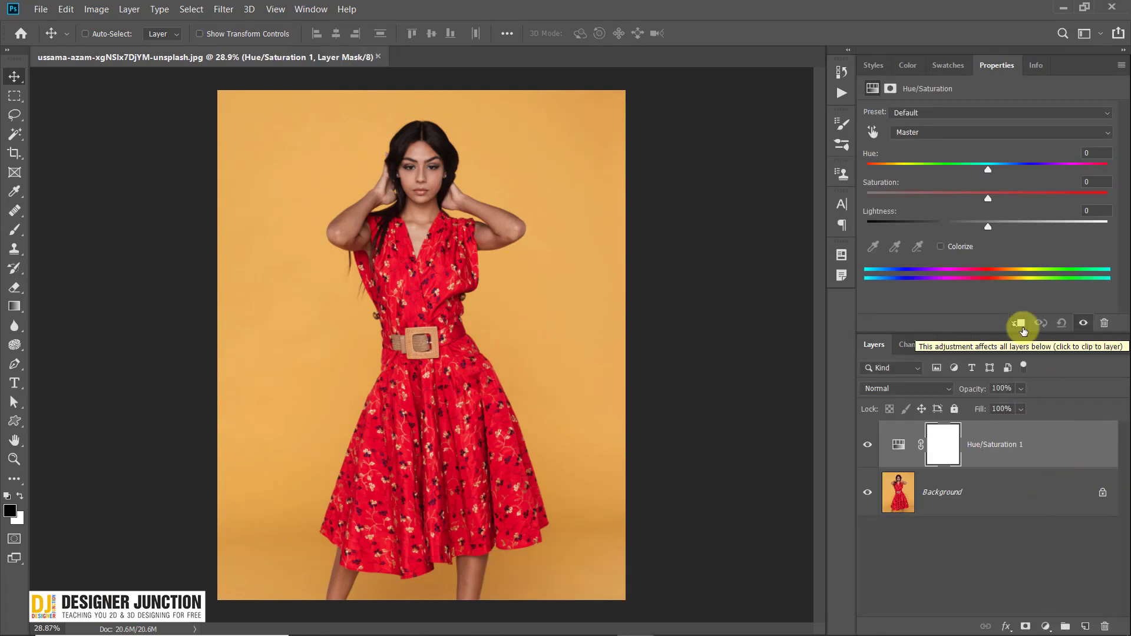
left_click_drag(987, 199, 761, 212)
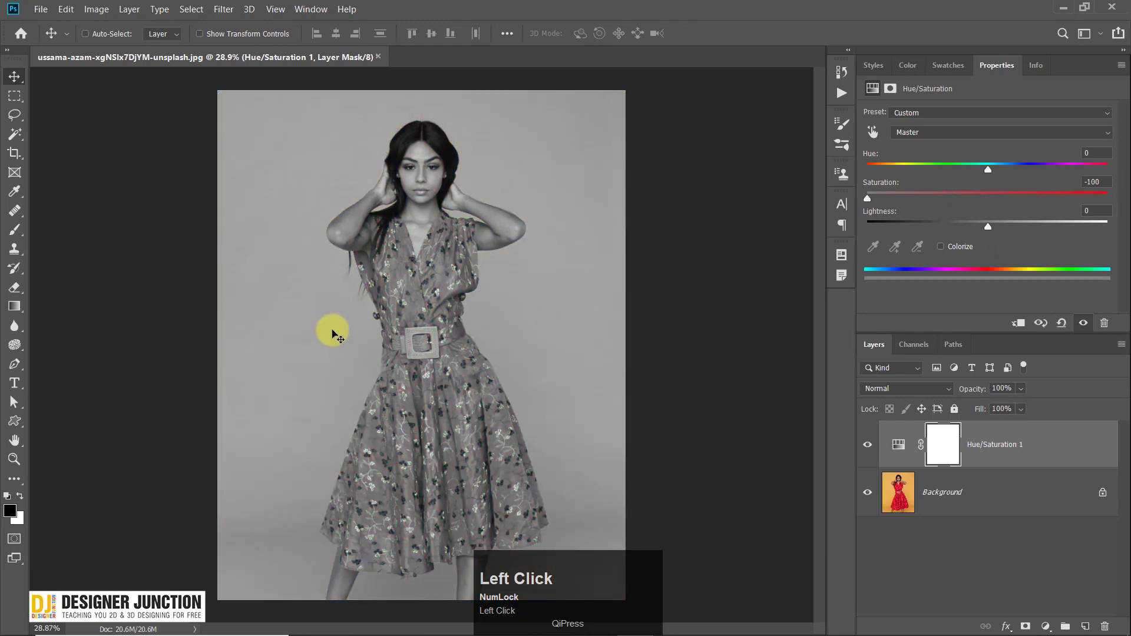
left_click(1045, 556)
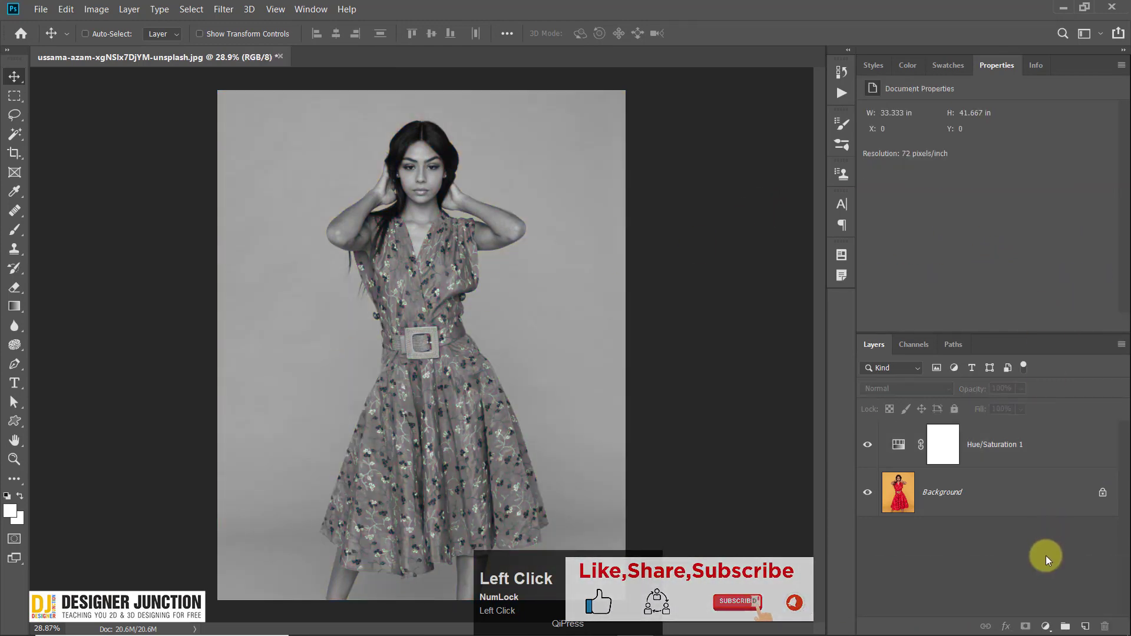
Step: Add a Curves adjustment layer above the Hue/Saturation layer and clip it to that layer
left_click(1045, 626)
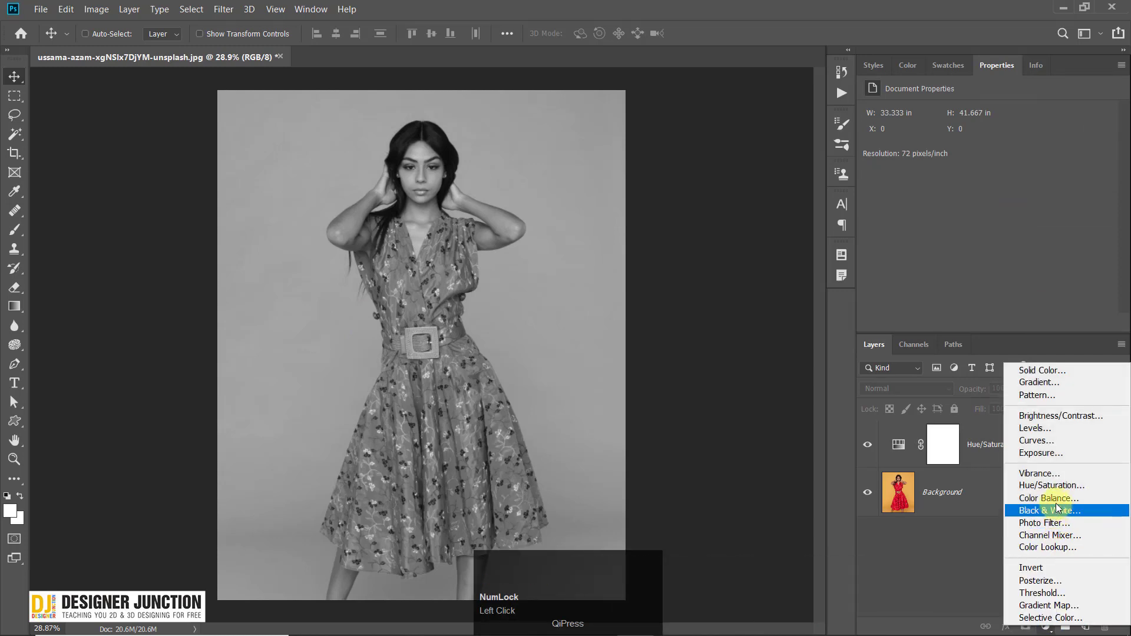
left_click(1047, 442)
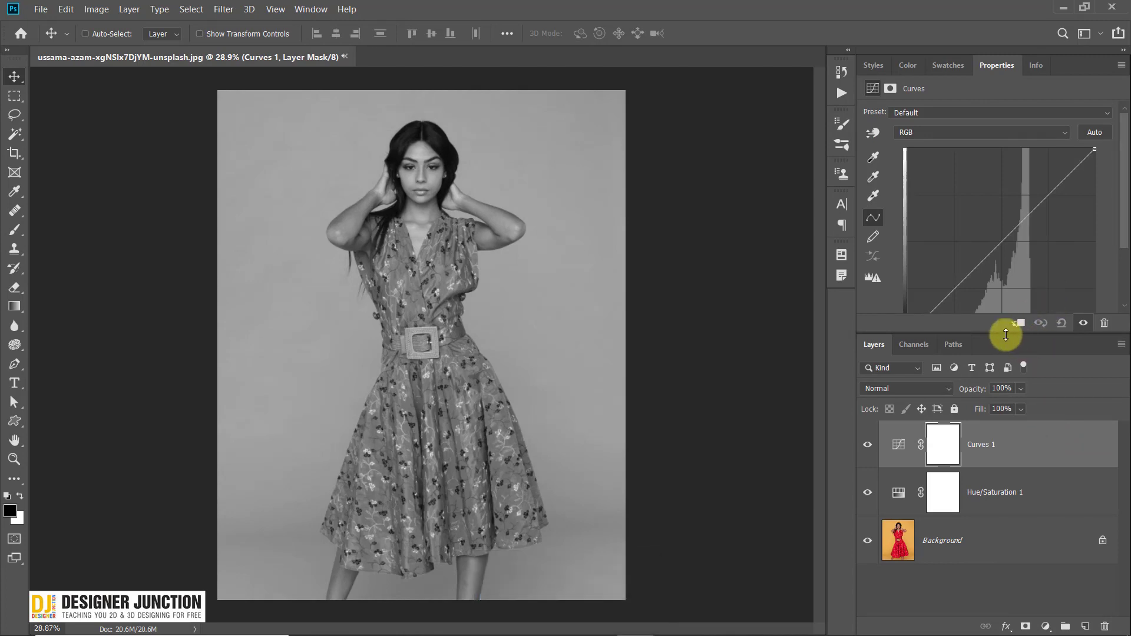
mouse_move(992, 347)
left_mouse_down()
mouse_move(992, 393)
mouse_move(999, 346)
left_mouse_up()
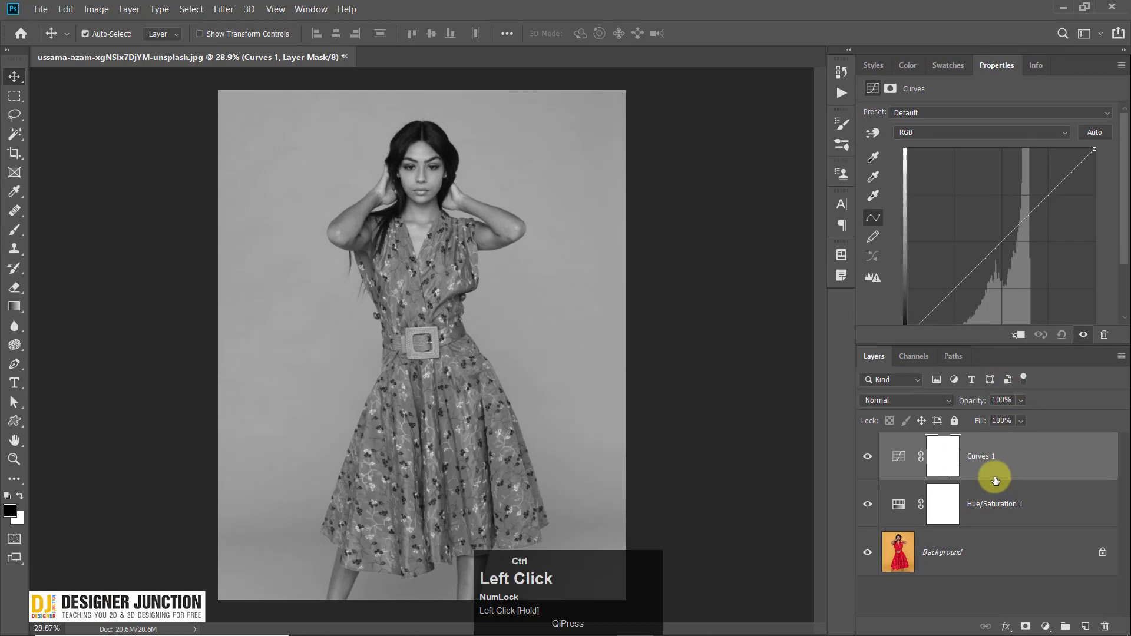
left_click(1020, 336)
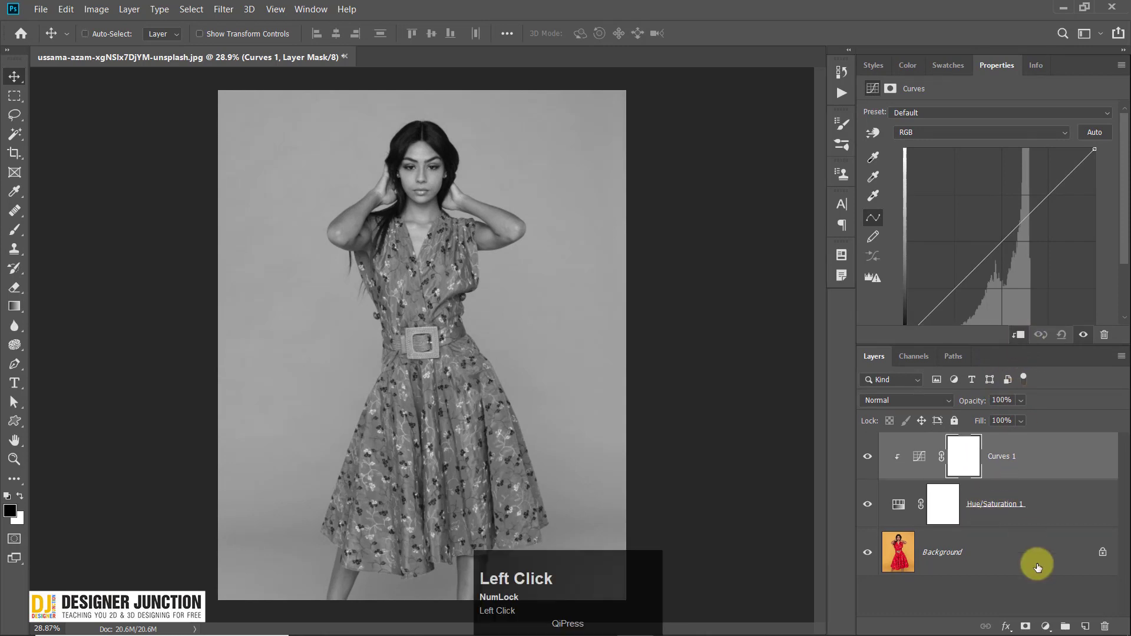
key("ctrl+z")
key("ctrl")
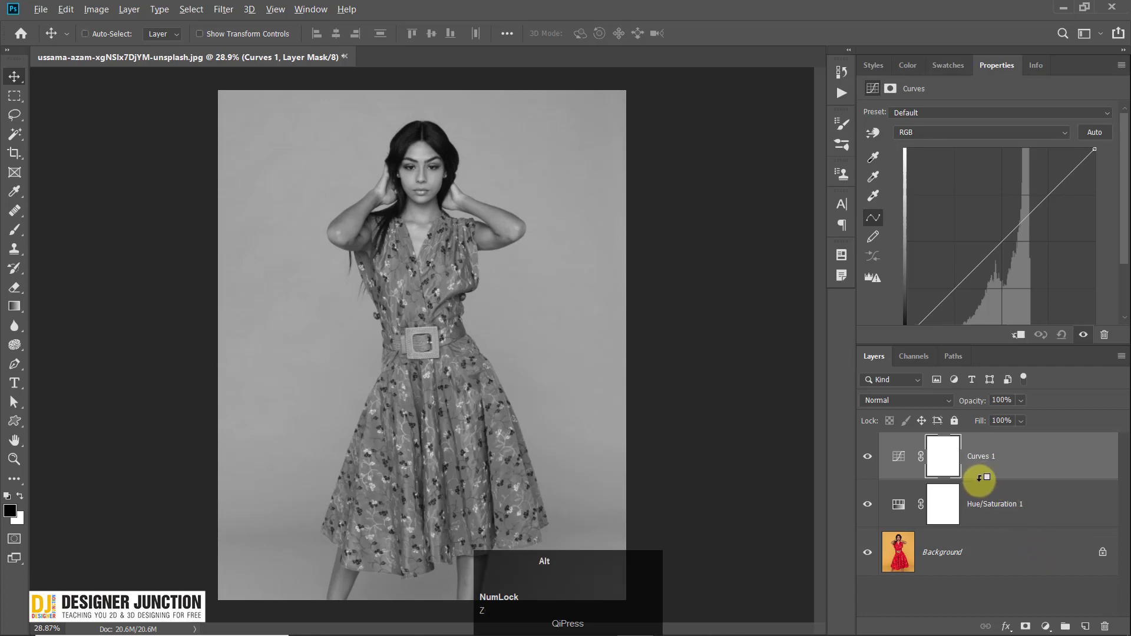
left_click(979, 479, "alt")
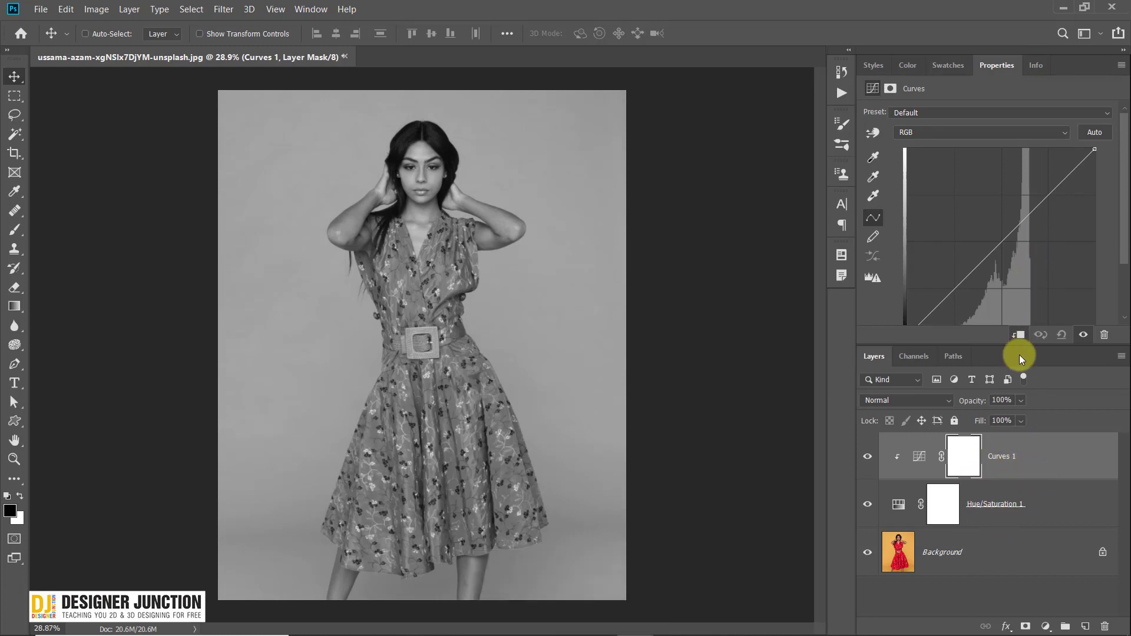
Step: Flatten the RGB curve by setting the output of both its black and white endpoints to 128
left_click_drag(1018, 346, 1010, 393)
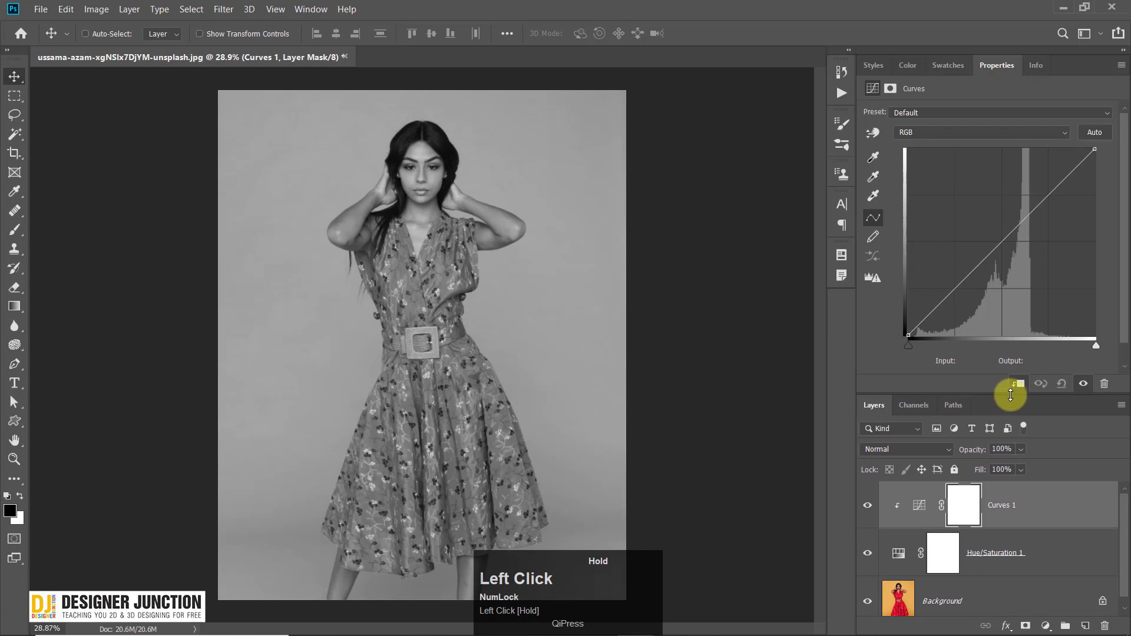
left_click_drag(906, 335, 904, 242)
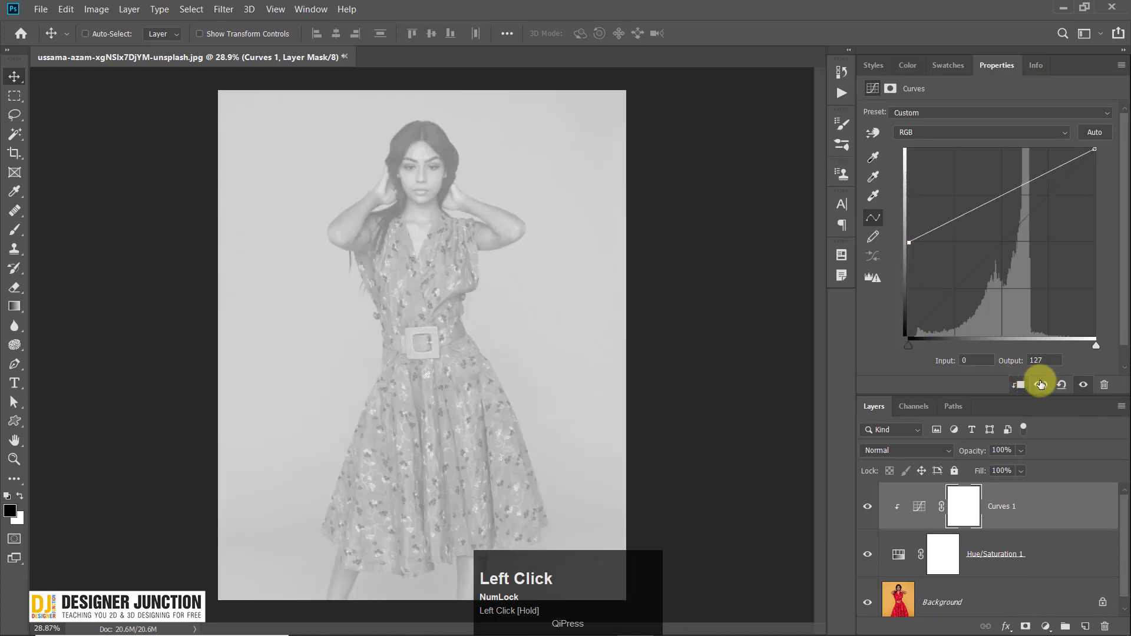
left_click(1042, 361)
type("128")
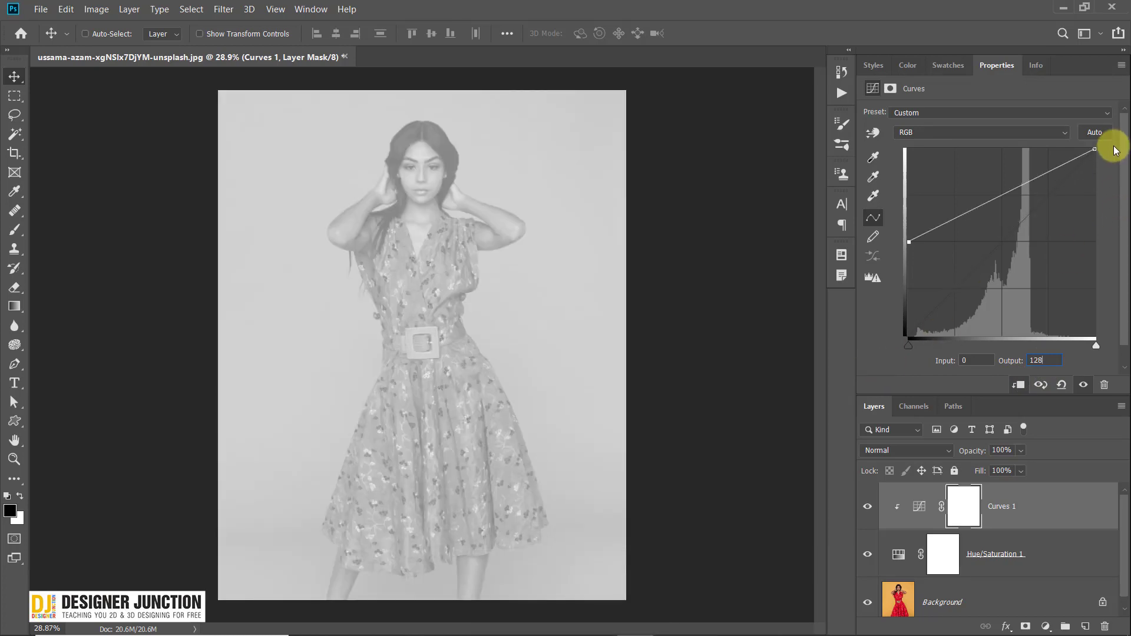
left_click_drag(1094, 150, 1099, 232)
left_click(1042, 360)
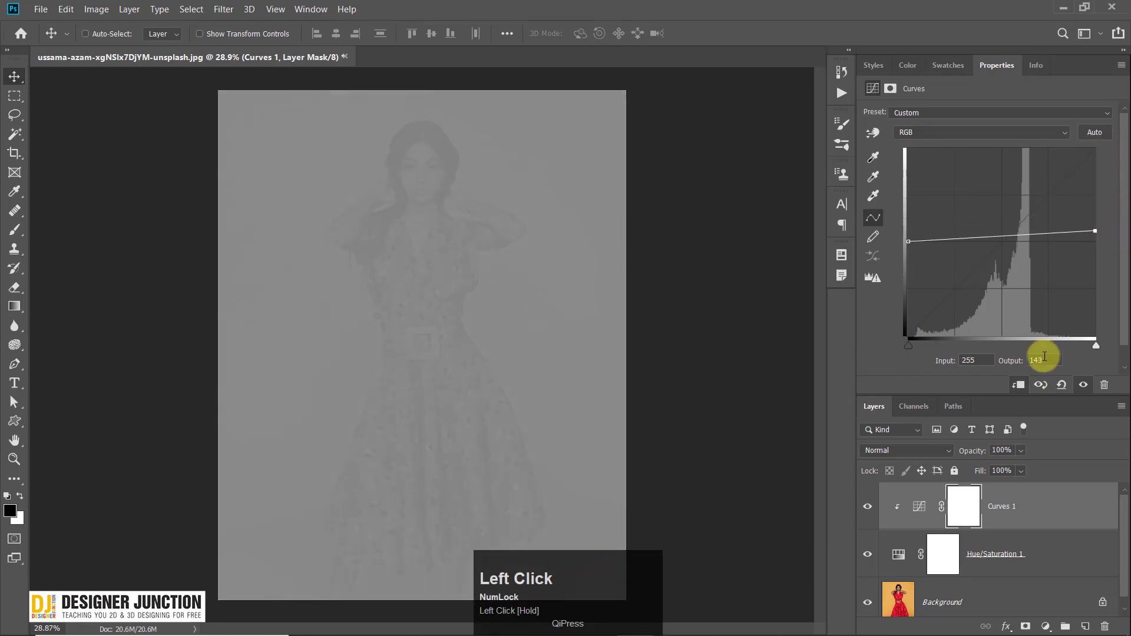
type("128")
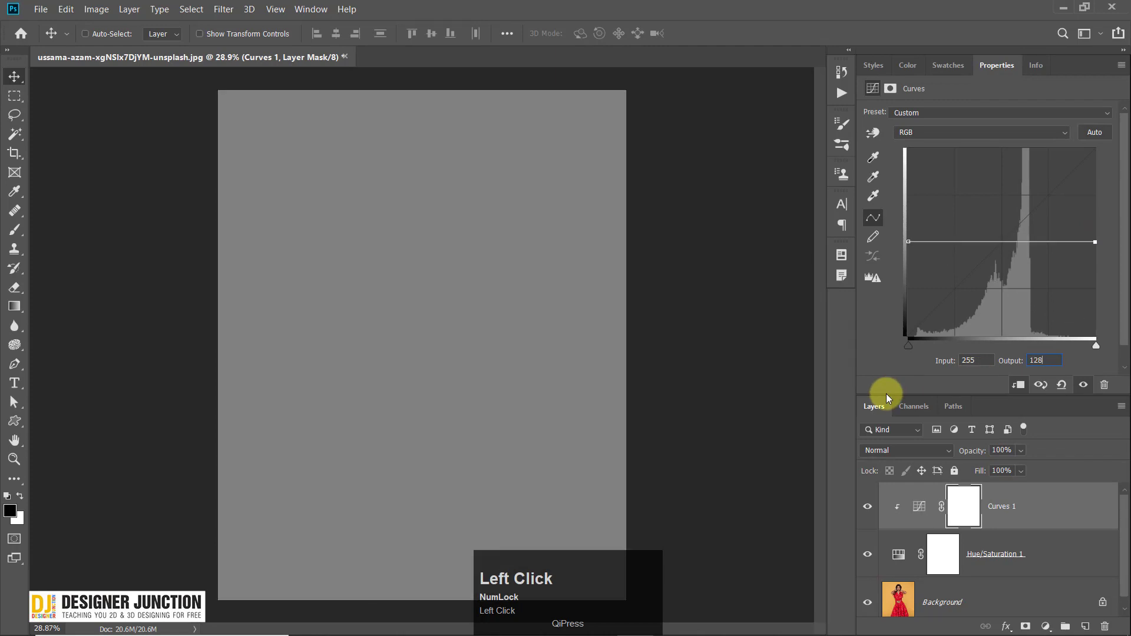
left_click(1006, 318)
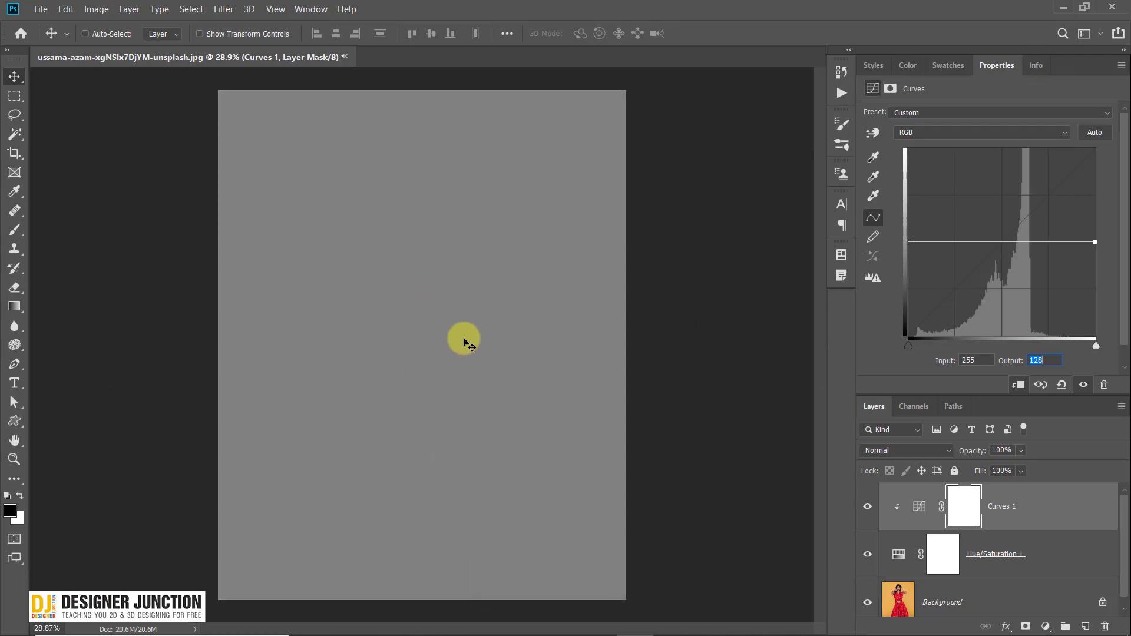
Step: Hide the Curves layer, set the Hue/Saturation layer's blend mode to Soft Light, and show and select the Curves layer again
left_click(873, 508)
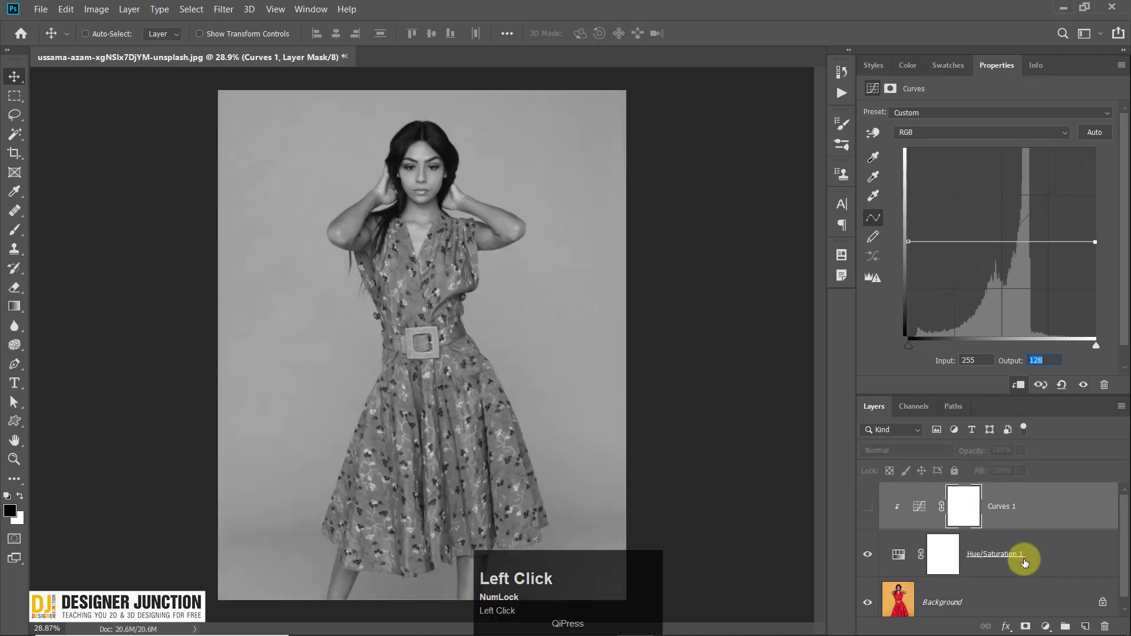
left_click(1026, 556)
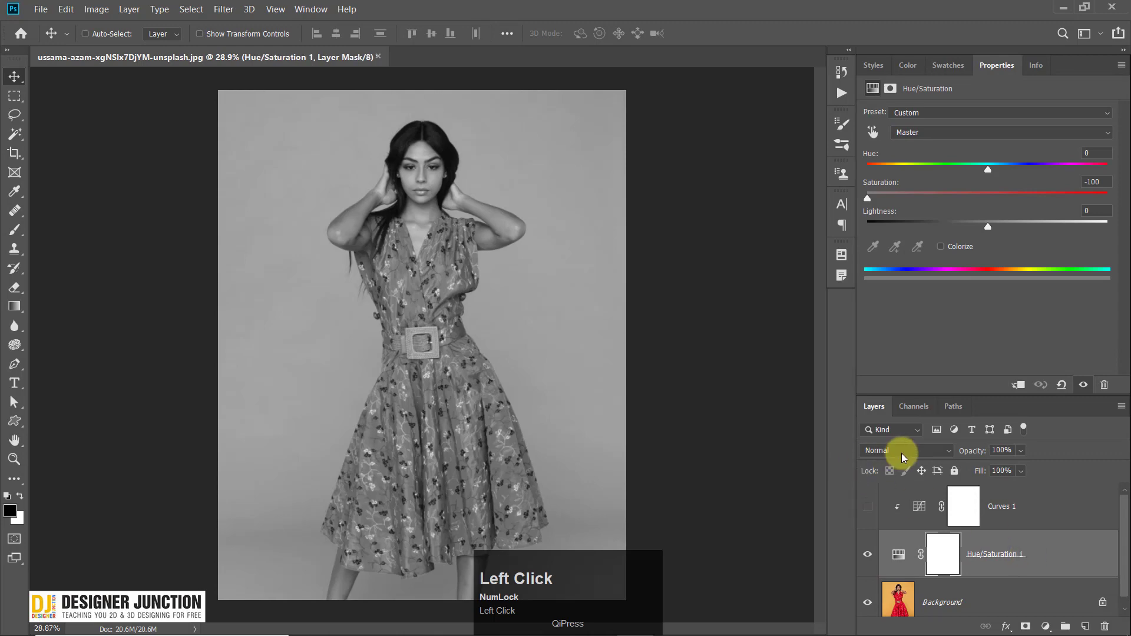
left_click(939, 451)
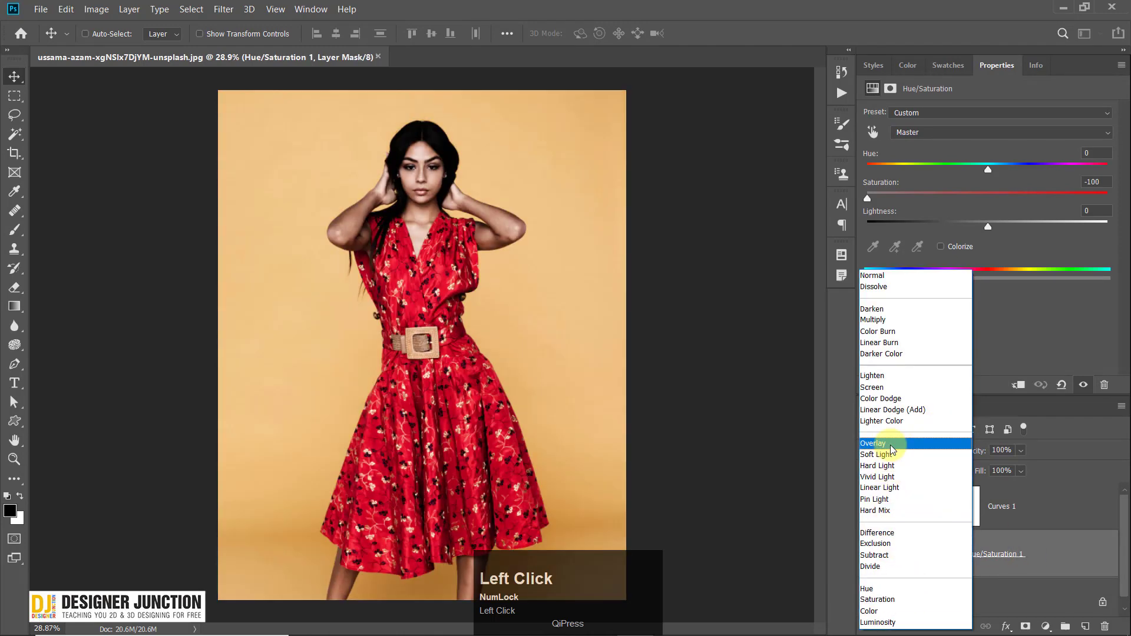
left_click(886, 454)
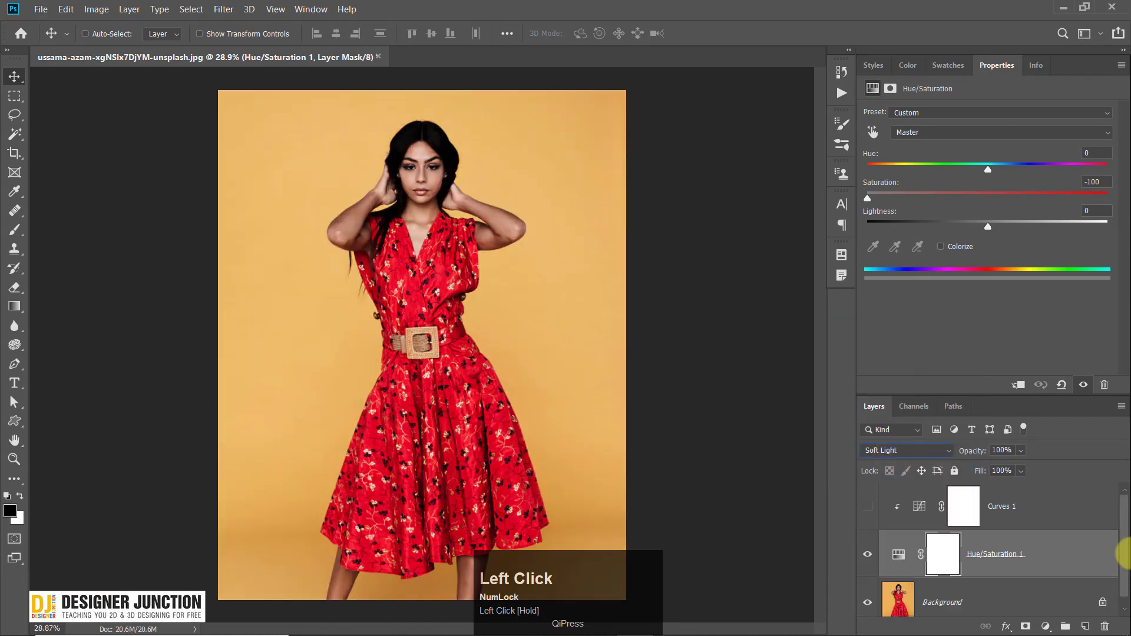
left_click(866, 506)
left_click(1031, 508)
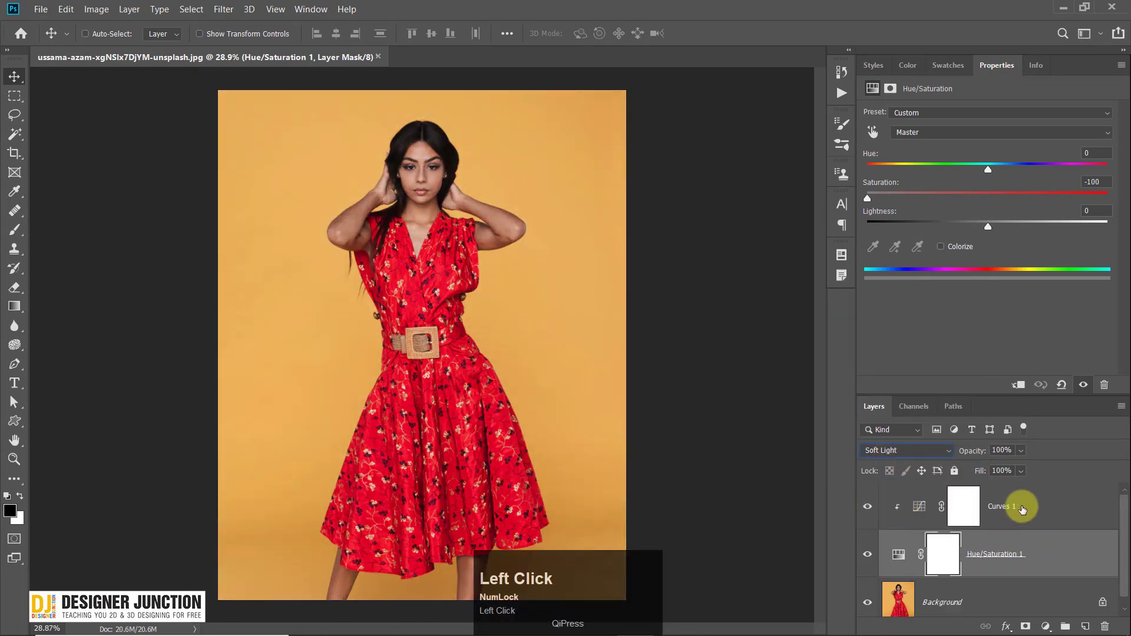
left_click(1032, 510)
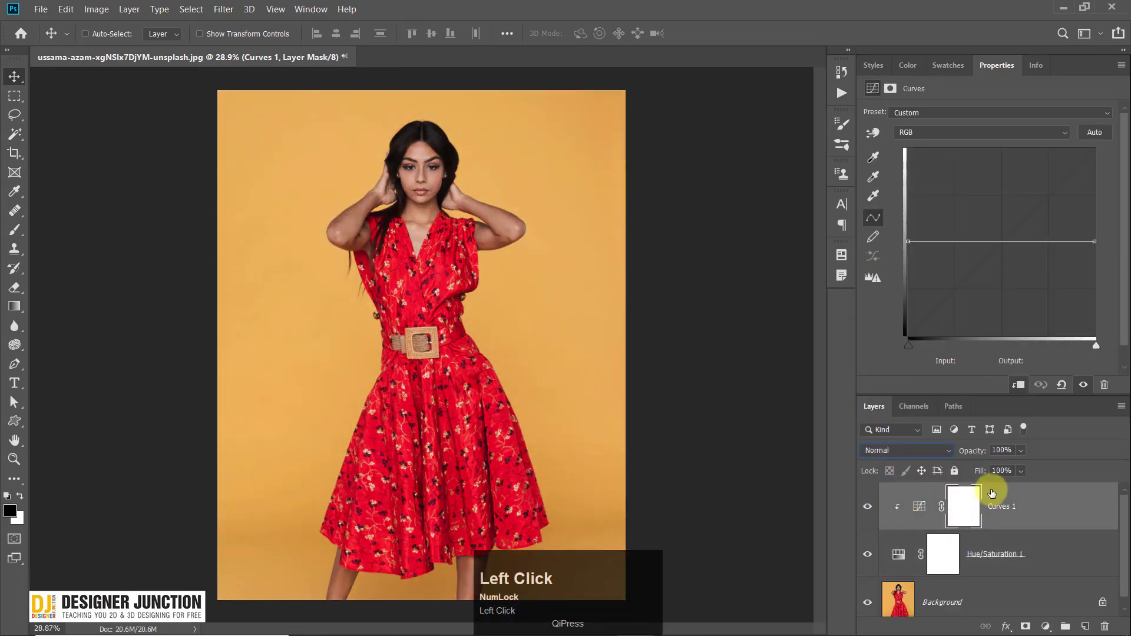
Step: Toggle the visibility of the Curves and Hue/Saturation layers to compare the photo with and without each, leaving both visible
left_click(867, 507)
left_click(870, 510)
left_click(867, 510)
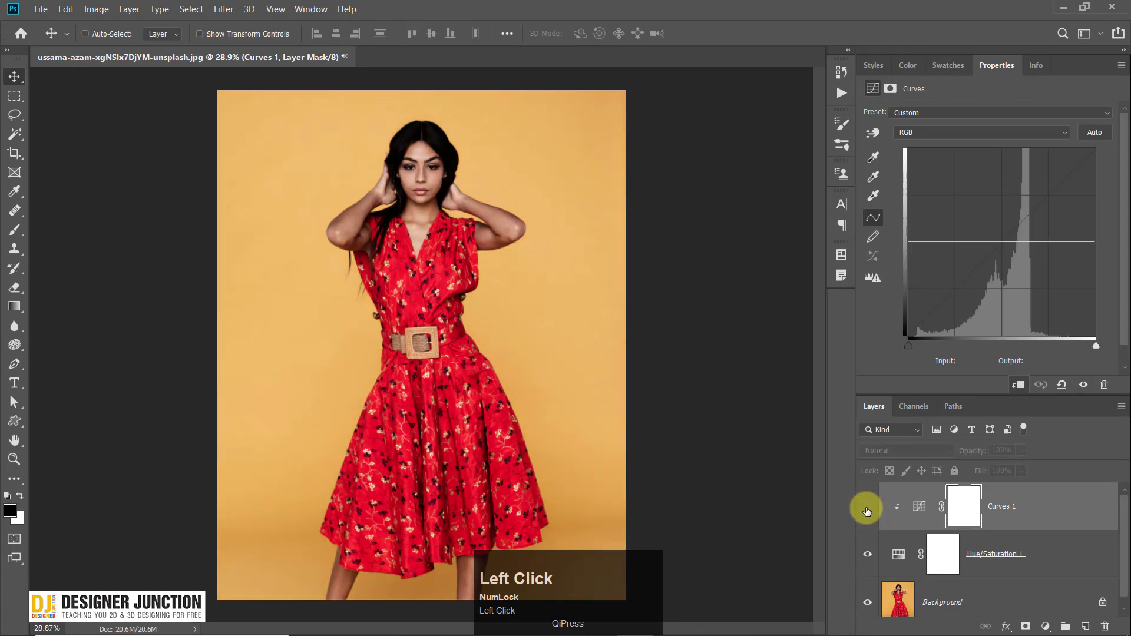
left_click(867, 510)
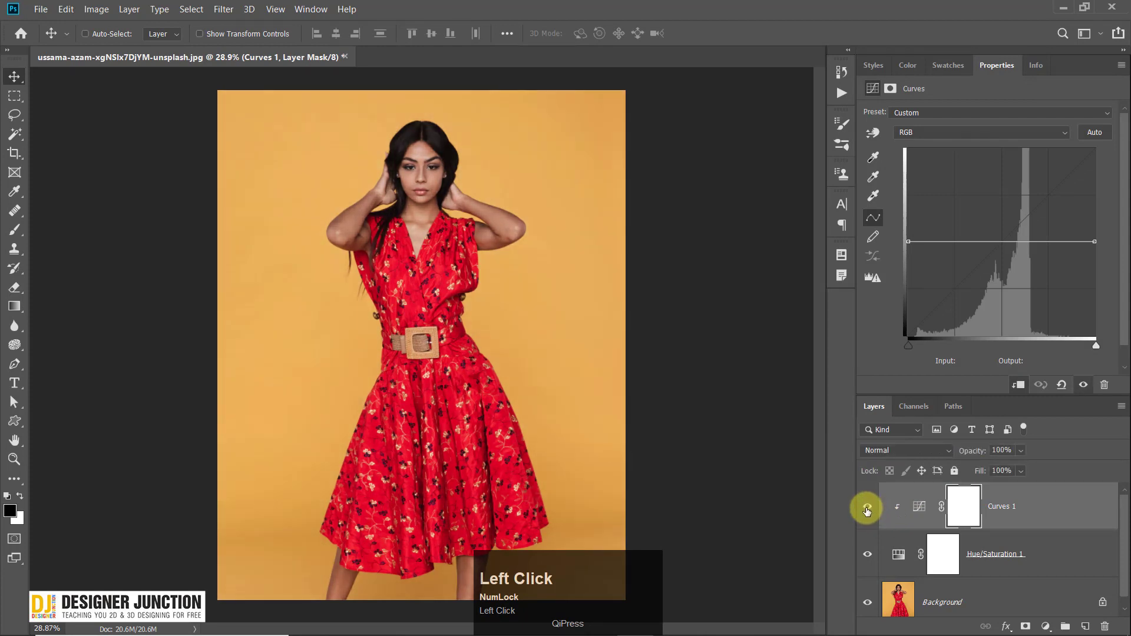
left_click(867, 510)
left_click(867, 510)
left_click(866, 510)
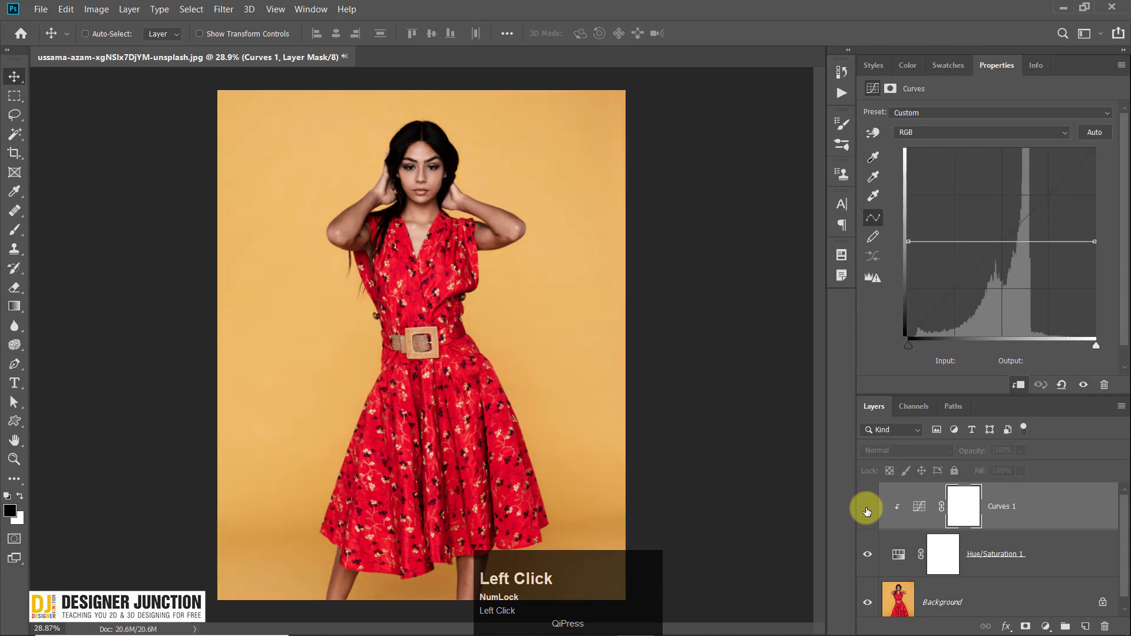
left_click(867, 555)
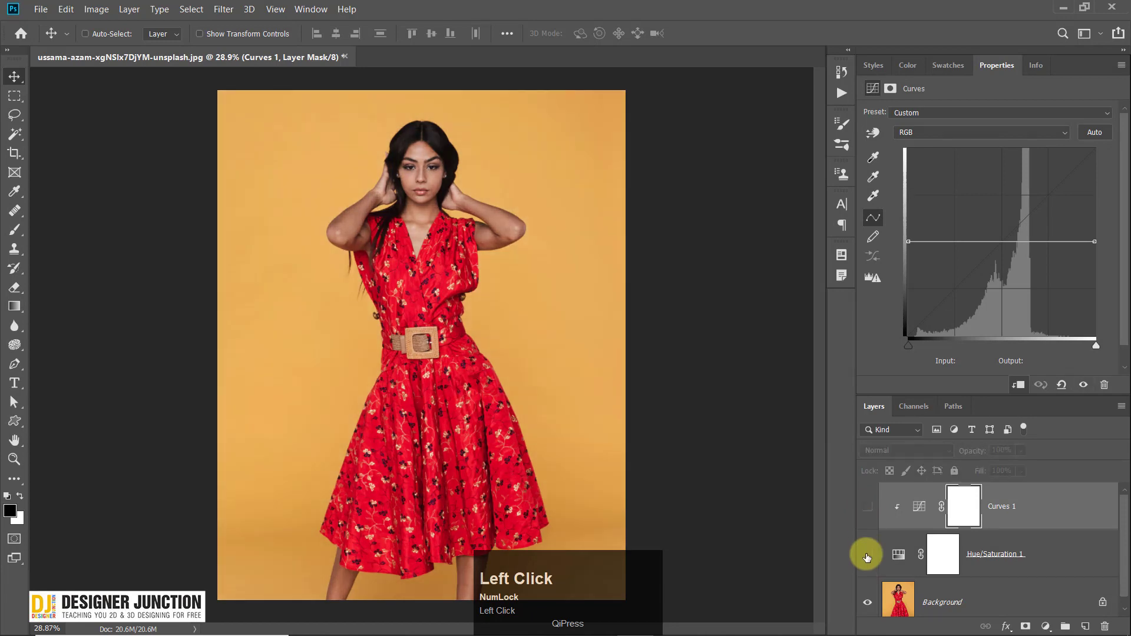
left_click(867, 555)
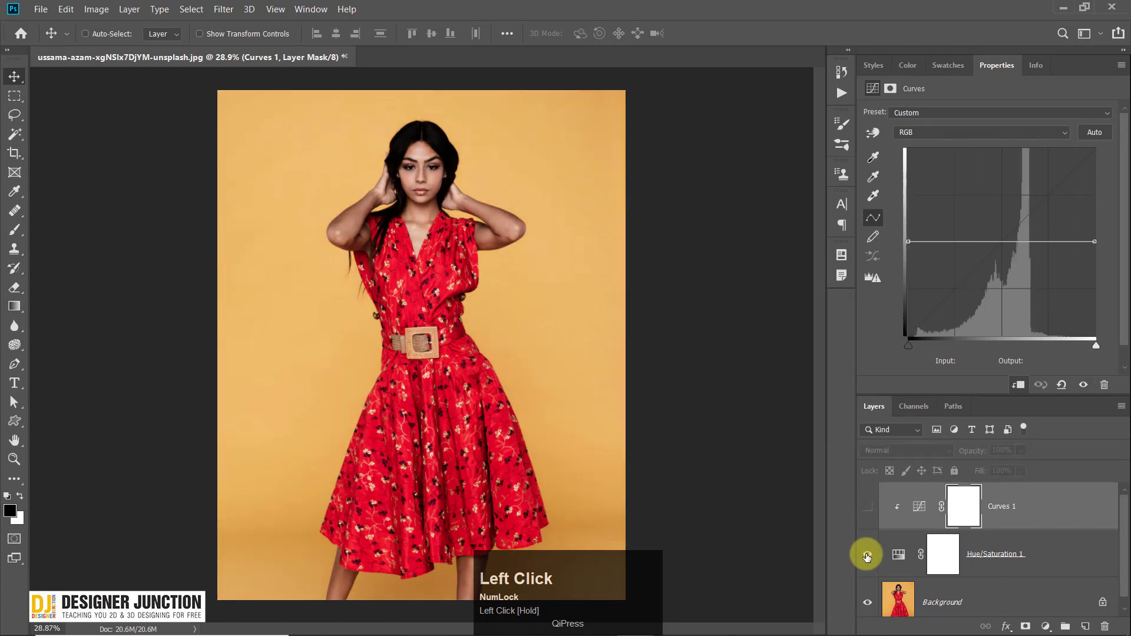
left_click(866, 555)
left_click(866, 555)
left_click(868, 508)
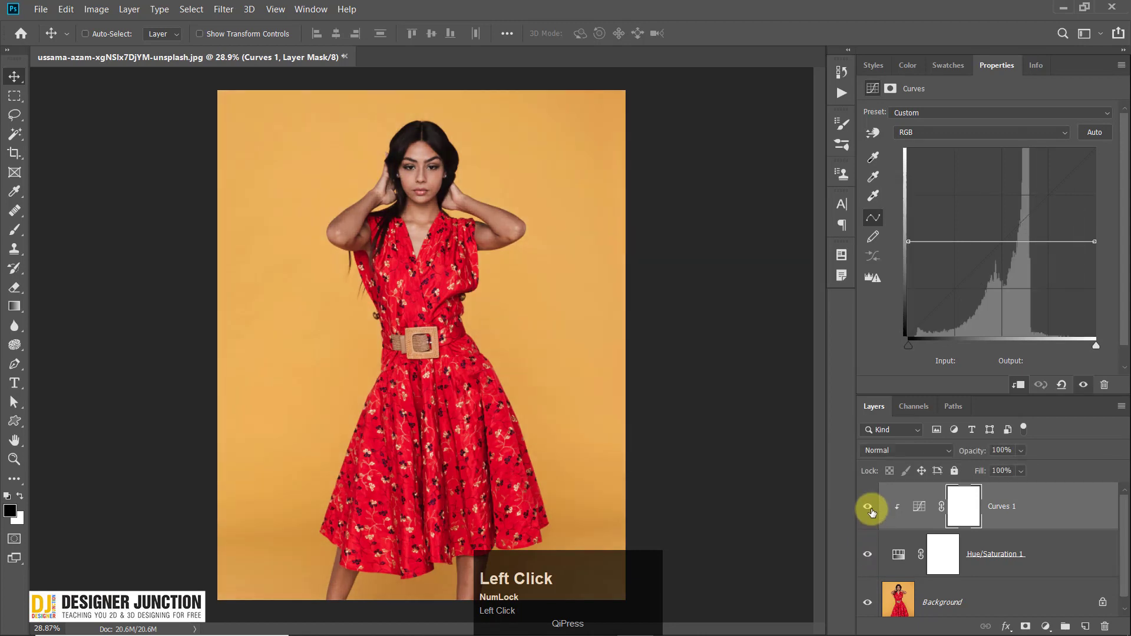
Step: Try raising the highlights of the flat curve to output 154 at input 196, and undo the change
scroll(404, 252, "up", 5)
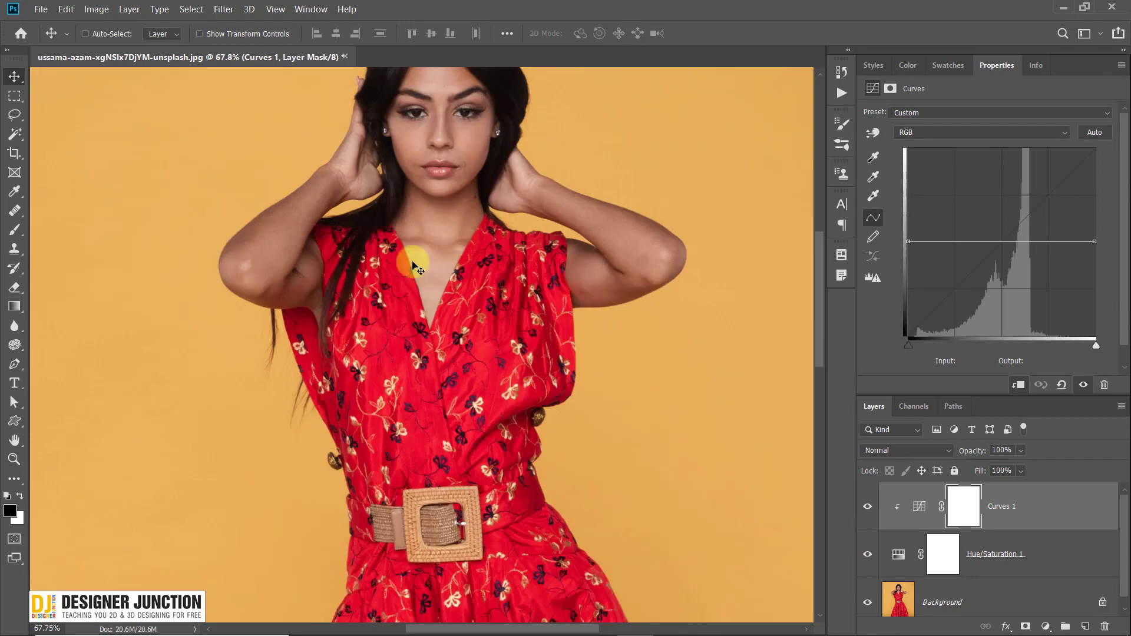
key("space")
left_click_drag(404, 252, 437, 356)
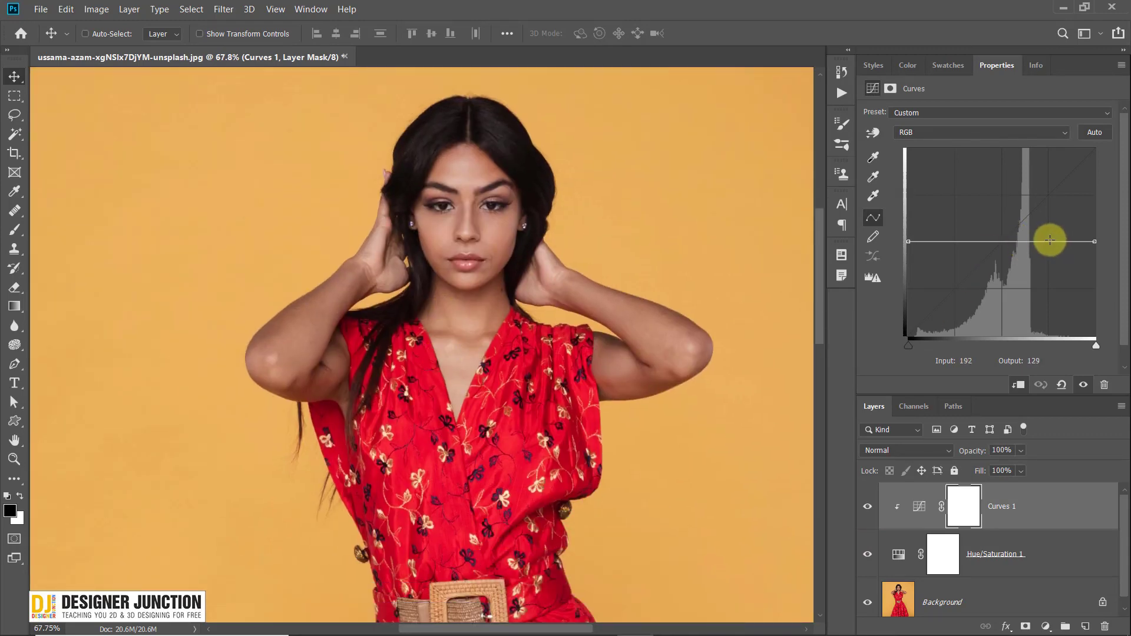
left_click_drag(1052, 240, 1051, 222)
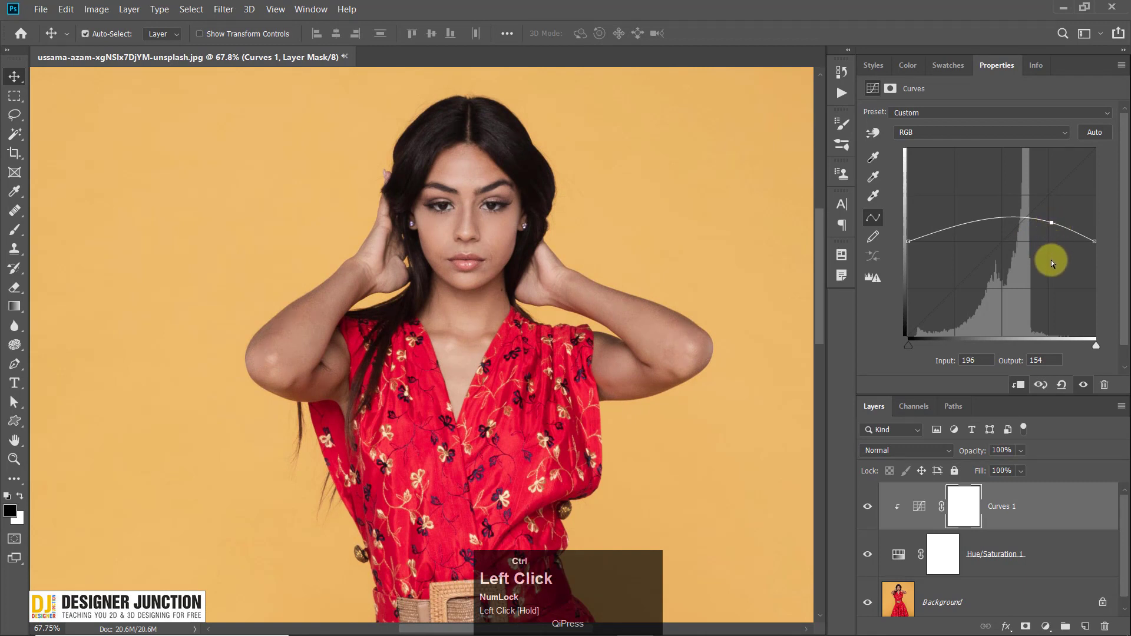
key("ctrl+z")
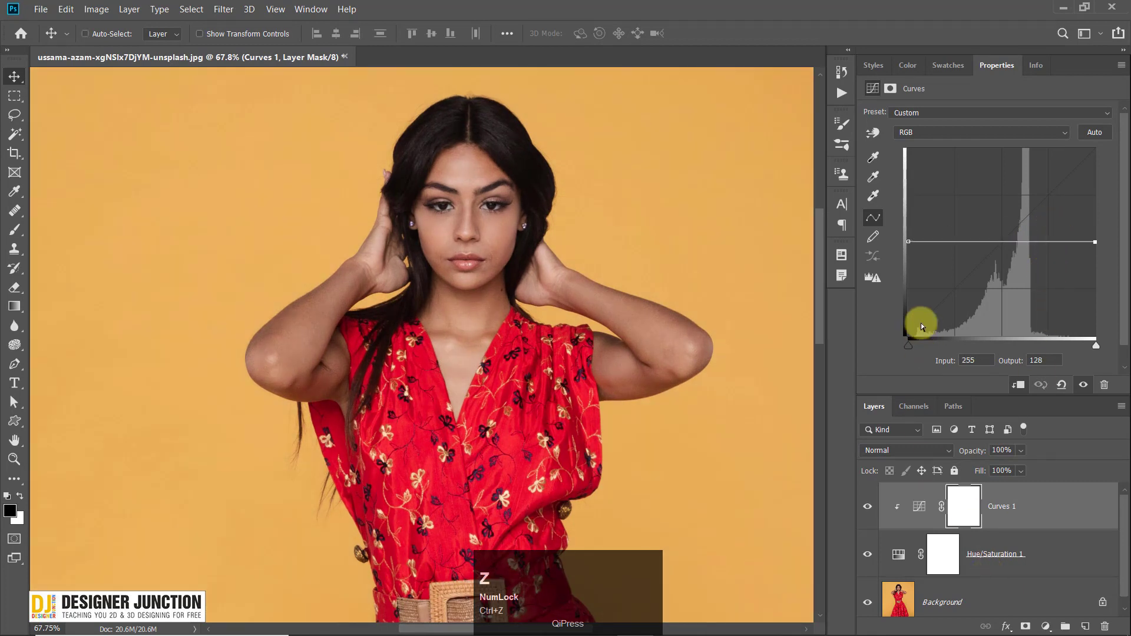
Step: With the on-image Curves adjustment, brighten the tones sampled on the forehead and chest and darken those sampled on the arm
left_click(874, 133)
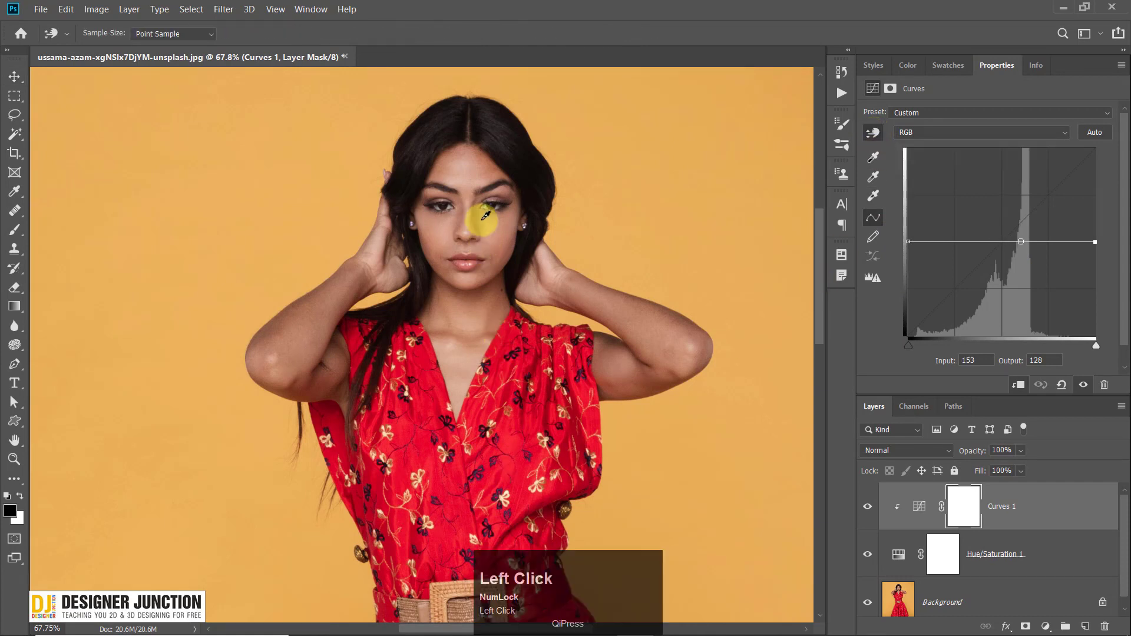
left_click(468, 162)
mouse_move(468, 163)
left_mouse_down()
mouse_move(472, 132)
mouse_move(475, 144)
left_mouse_up()
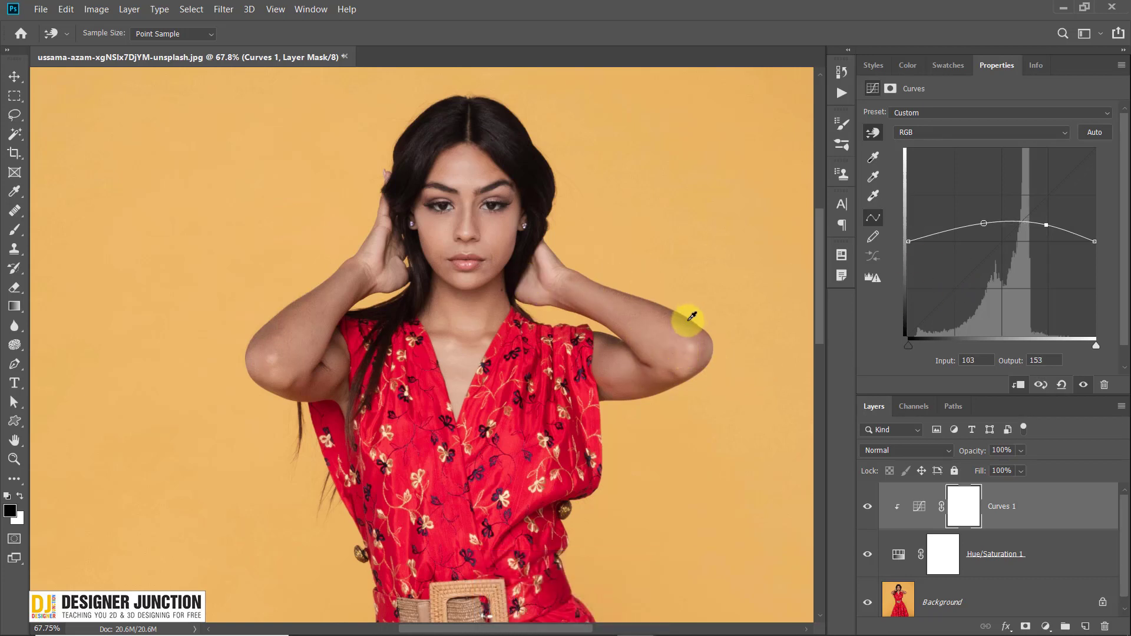
left_click_drag(688, 318, 687, 357)
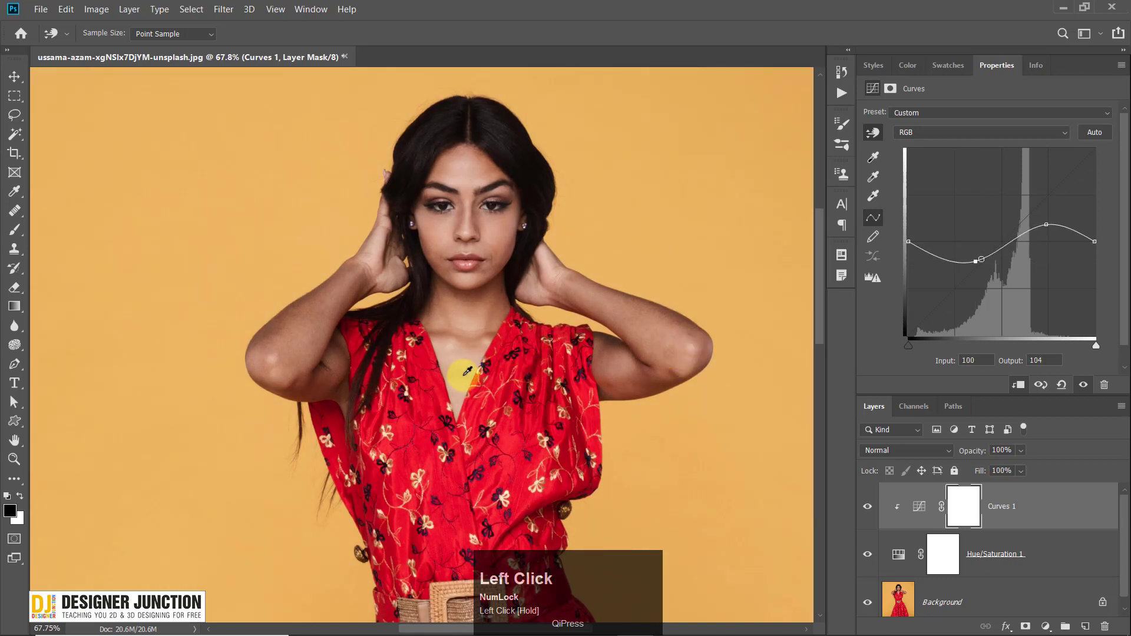
left_click_drag(464, 364, 472, 348)
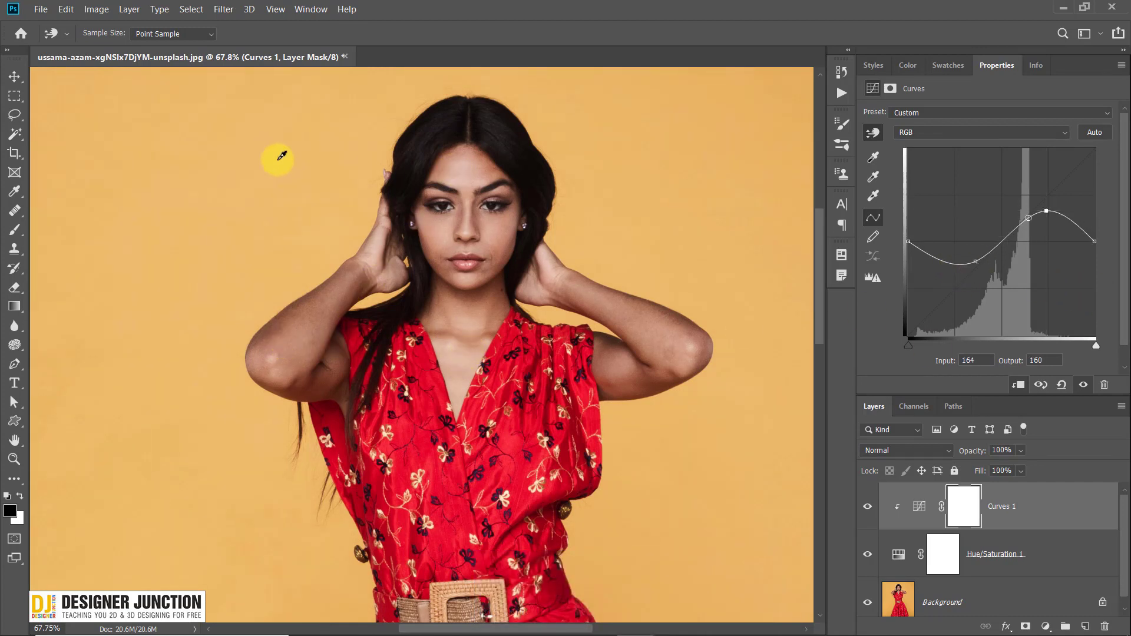
Step: With the on-image Curves adjustment, darken the tone sampled on the yellow backdrop to output 136 at input 163
mouse_move(280, 179)
left_mouse_down()
mouse_move(285, 154)
mouse_move(273, 194)
left_mouse_up()
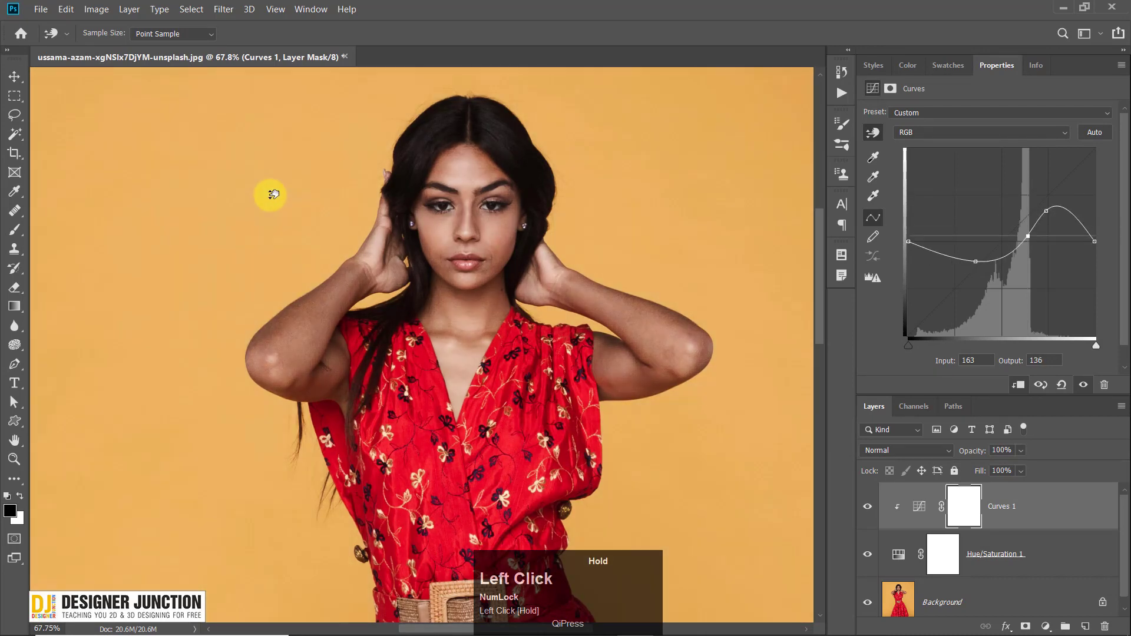
scroll(574, 355, "down", 3)
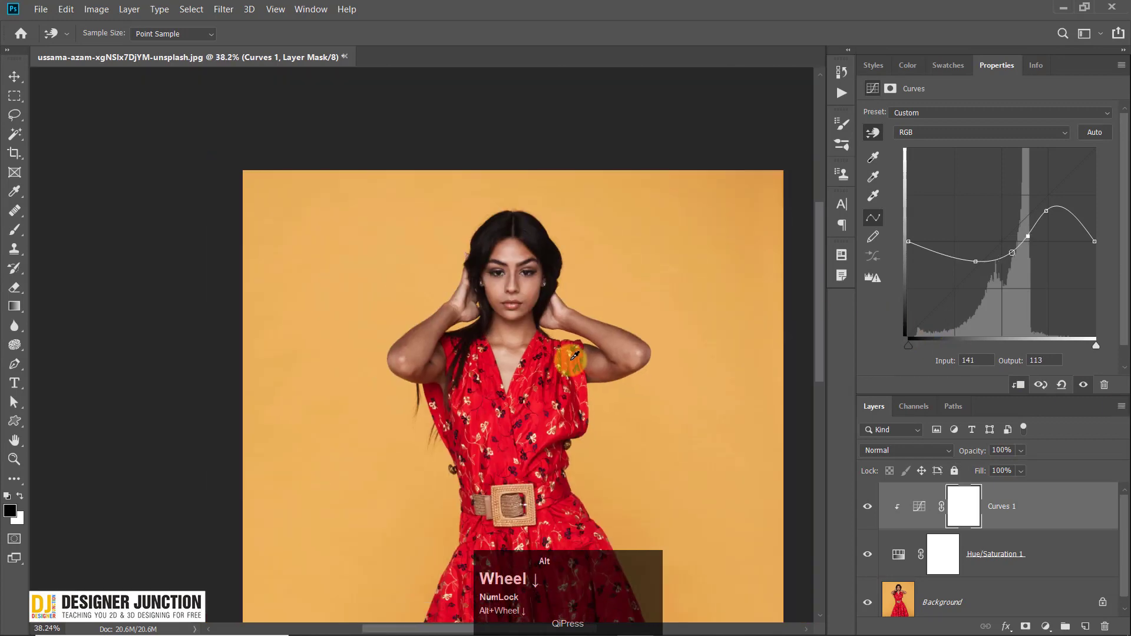
scroll(571, 359, "down", 1)
scroll(452, 118, "up", 2)
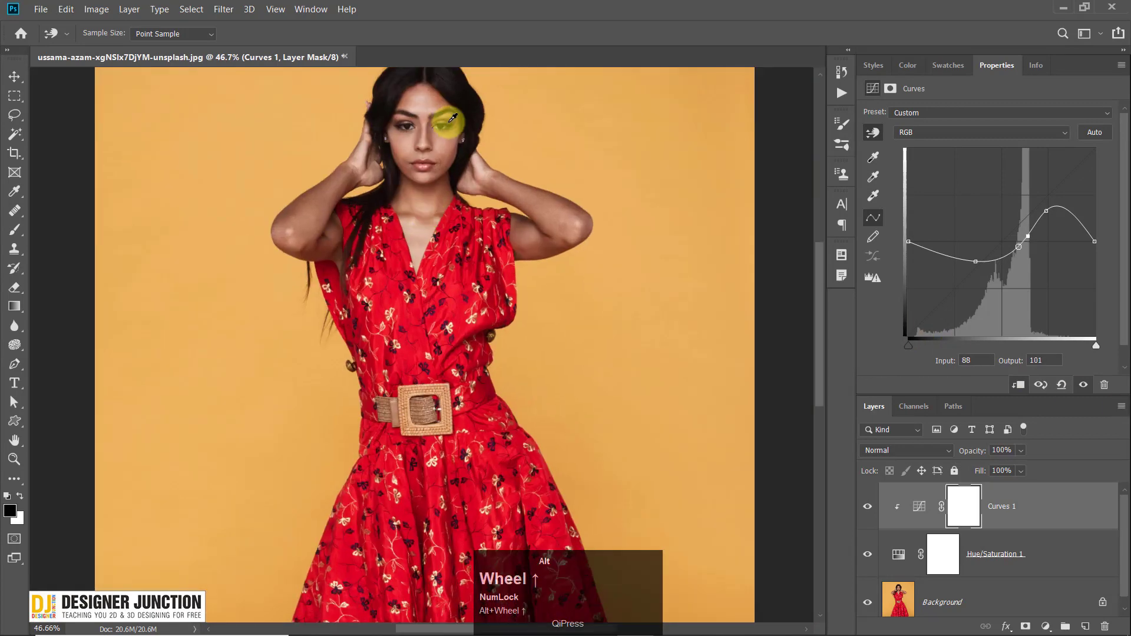
Step: Try adjusting the Curves tone sampled on the skirt of the red dress, and undo the change
left_click_drag(479, 111, 497, 67)
scroll(469, 454, "up", 3)
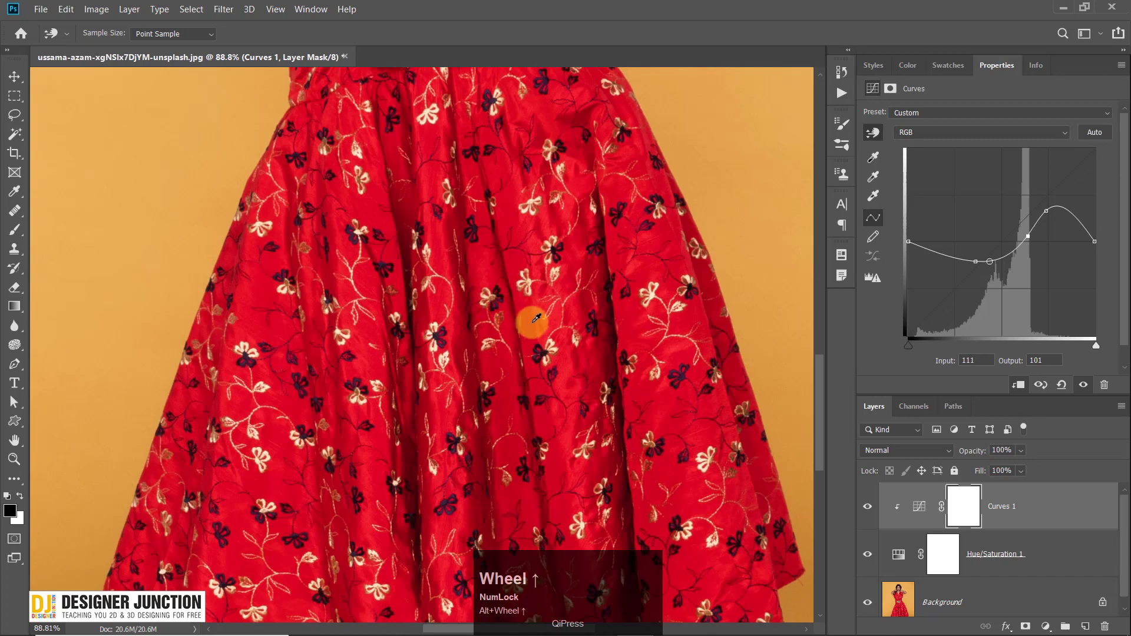
mouse_move(536, 318)
left_mouse_down()
mouse_move(537, 274)
mouse_move(540, 351)
mouse_move(540, 308)
left_mouse_up()
key("ctrl+z")
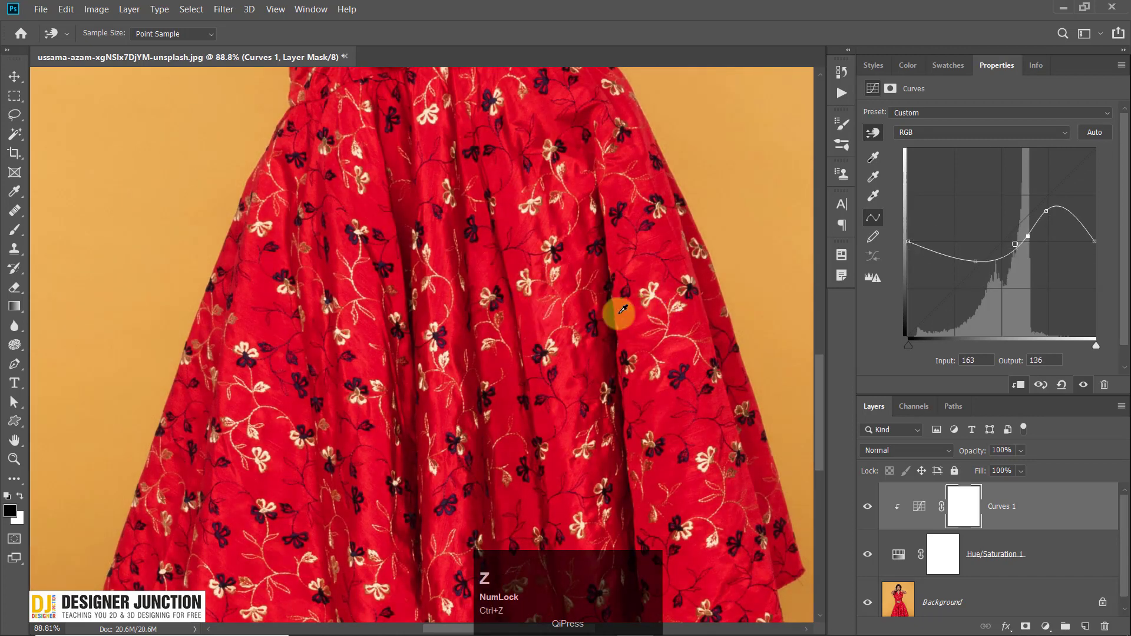
Step: Toggle the Curves layer's visibility to compare the whole photo with and without the adjustment, leaving it visible
scroll(539, 329, "down", 2)
left_click_drag(479, 176, 450, 356)
scroll(452, 360, "down", 2)
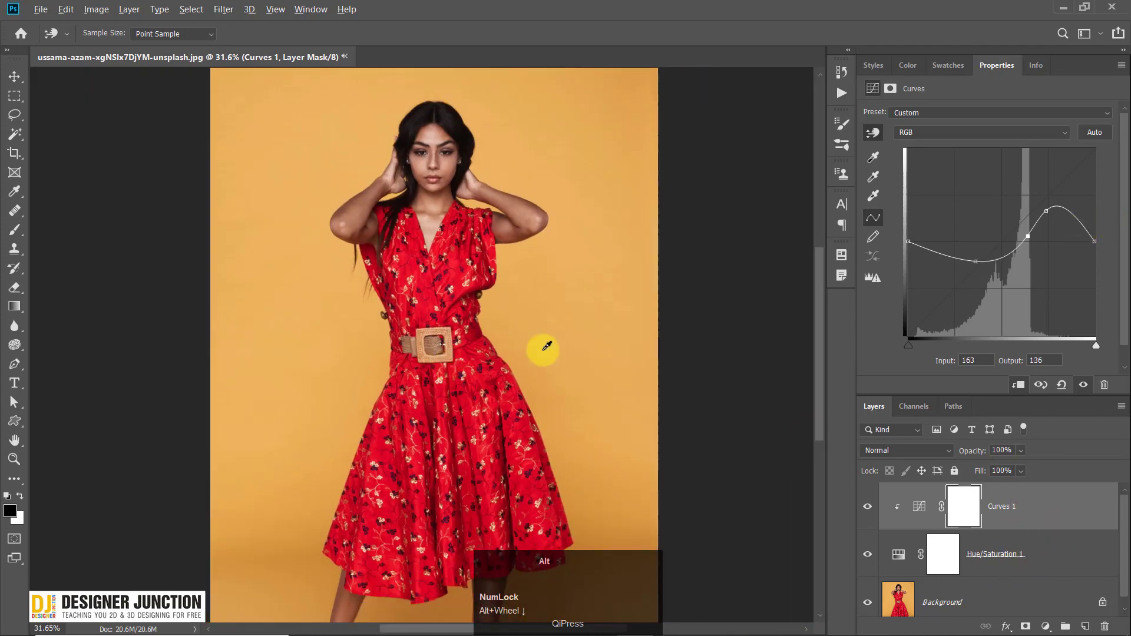
scroll(546, 346, "down", 2)
scroll(532, 341, "up", 1)
left_click(15, 76)
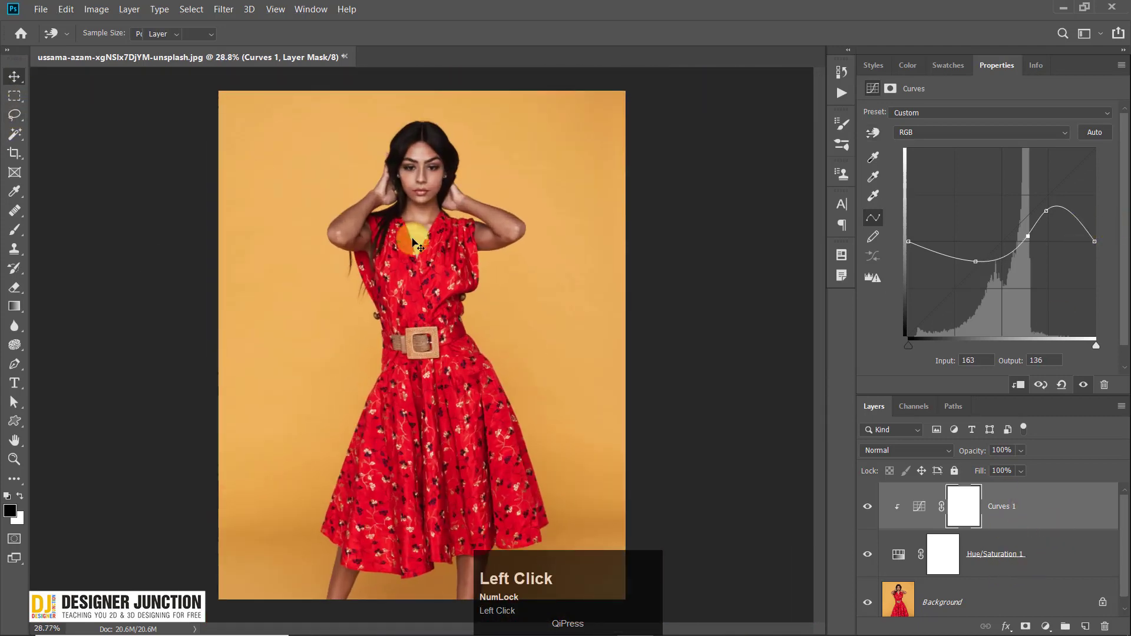
left_click(867, 507)
left_click(867, 508)
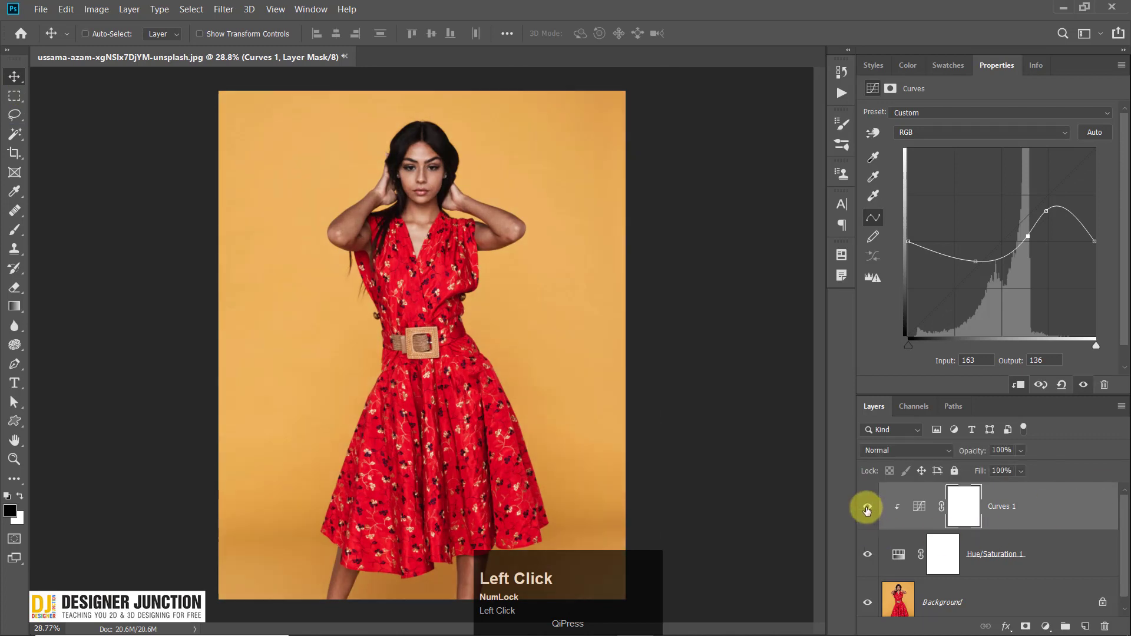
left_click(867, 509)
left_click(867, 509)
Step: Select both the Hue/Saturation and Curves adjustment layers and delete them, leaving only the Background
scroll(1054, 554, "down", 1)
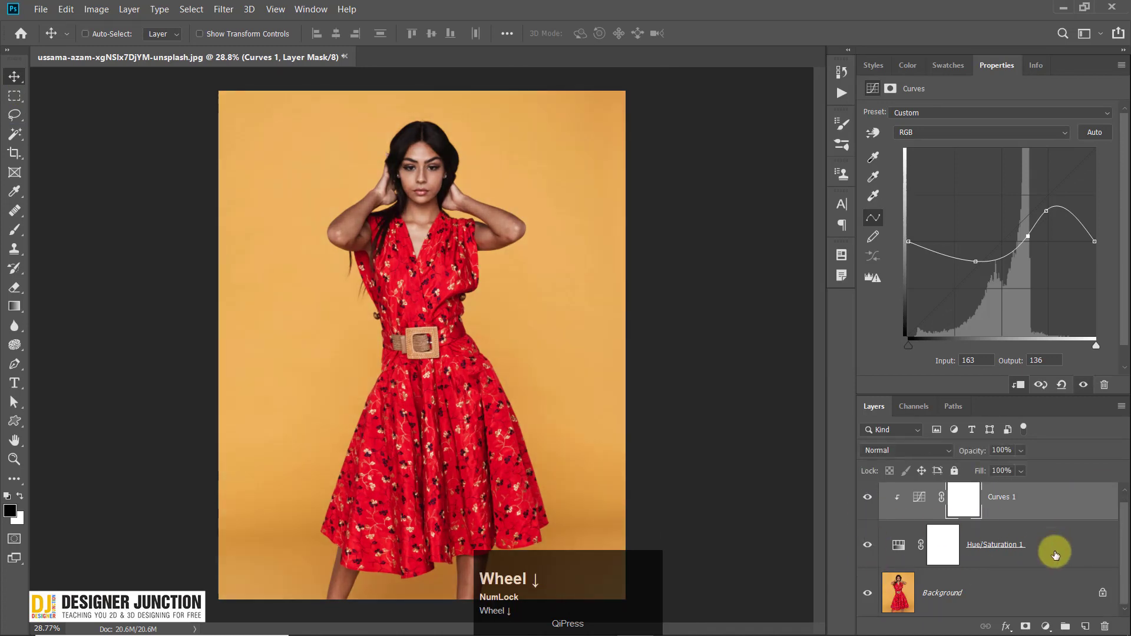
mouse_move(1052, 396)
left_mouse_down()
mouse_move(1060, 361)
mouse_move(1060, 385)
left_mouse_up()
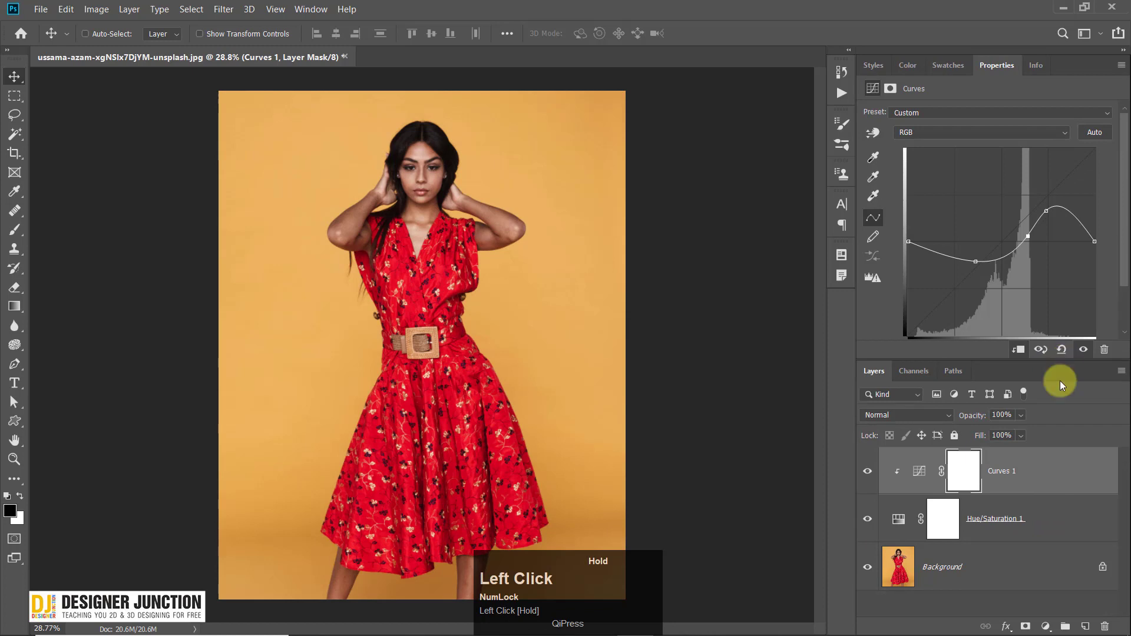
left_click(1057, 518)
scroll(1054, 512, "up", 1)
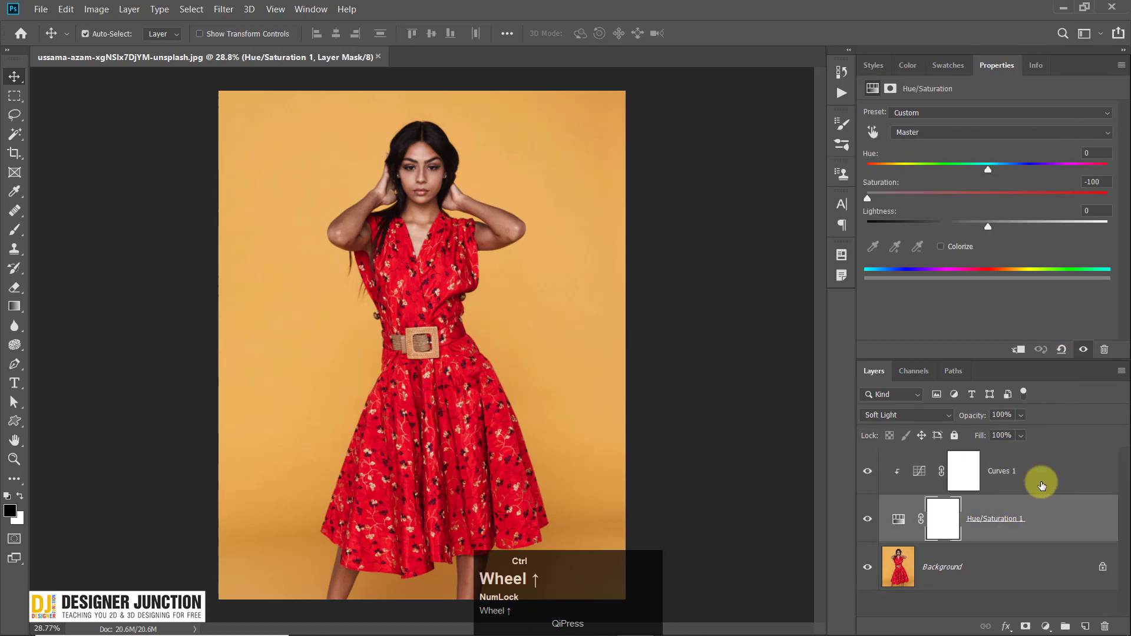
left_click(1041, 484, "ctrl")
left_click_drag(1041, 484, 1104, 626)
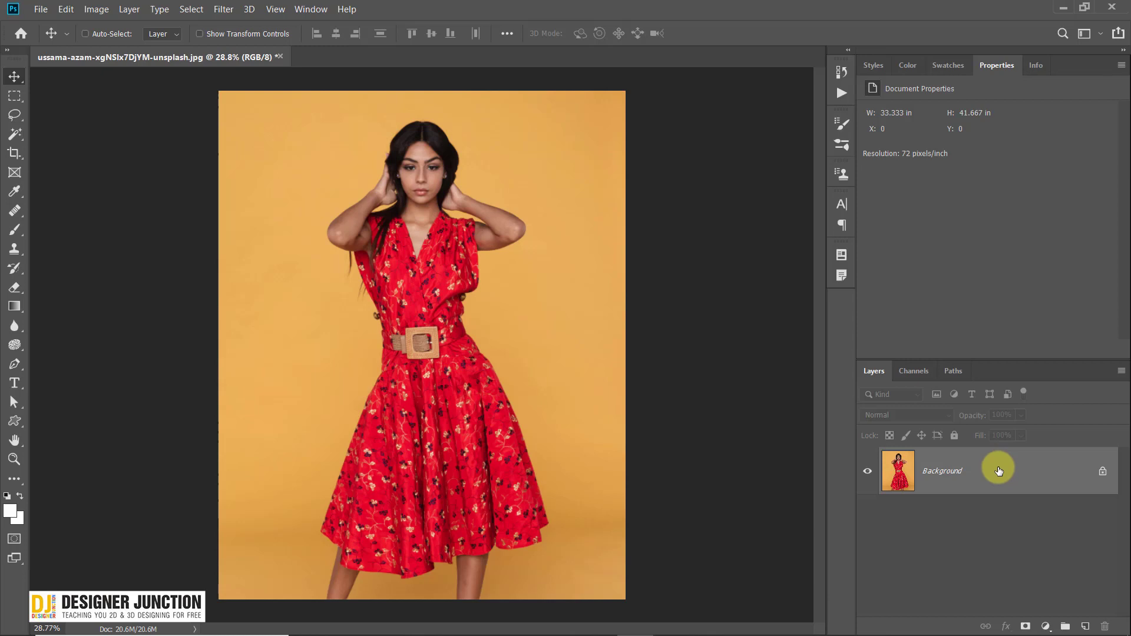
key("ctrl")
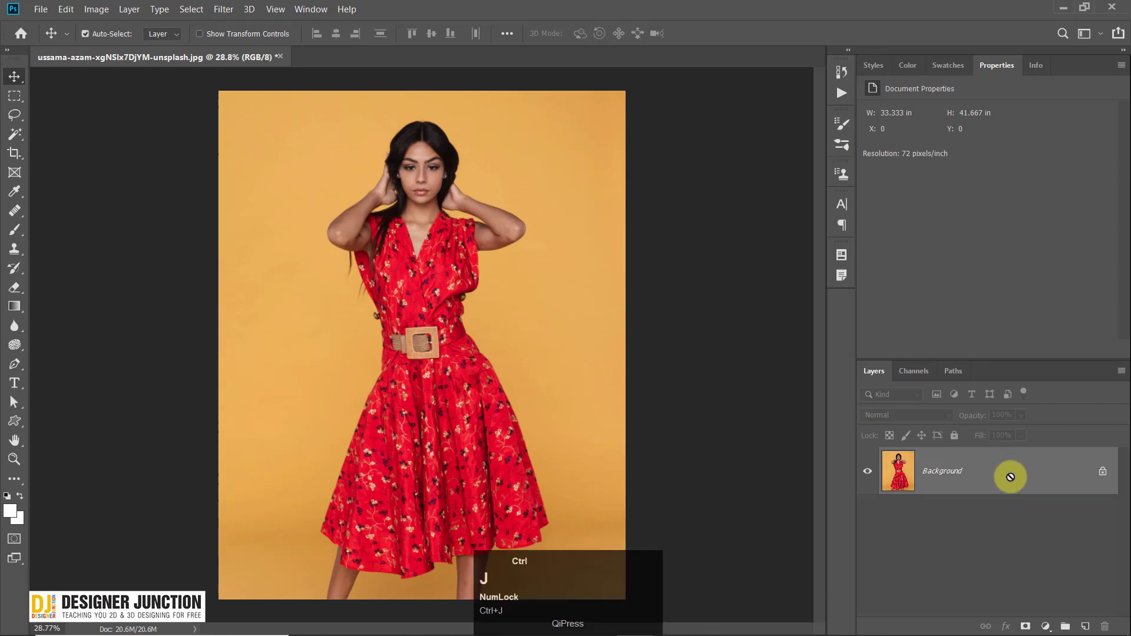
key("ctrl+j")
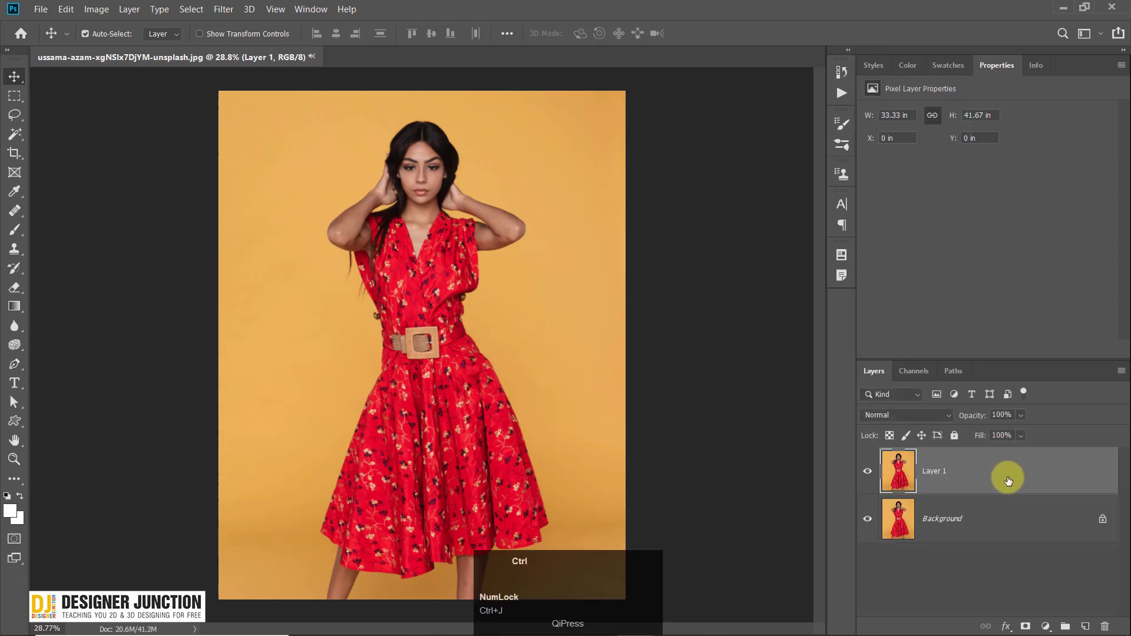
key("ctrl+z")
Step: Add a new blank layer above the Background and enlarge the soft Brush to size 400
left_click(1086, 627)
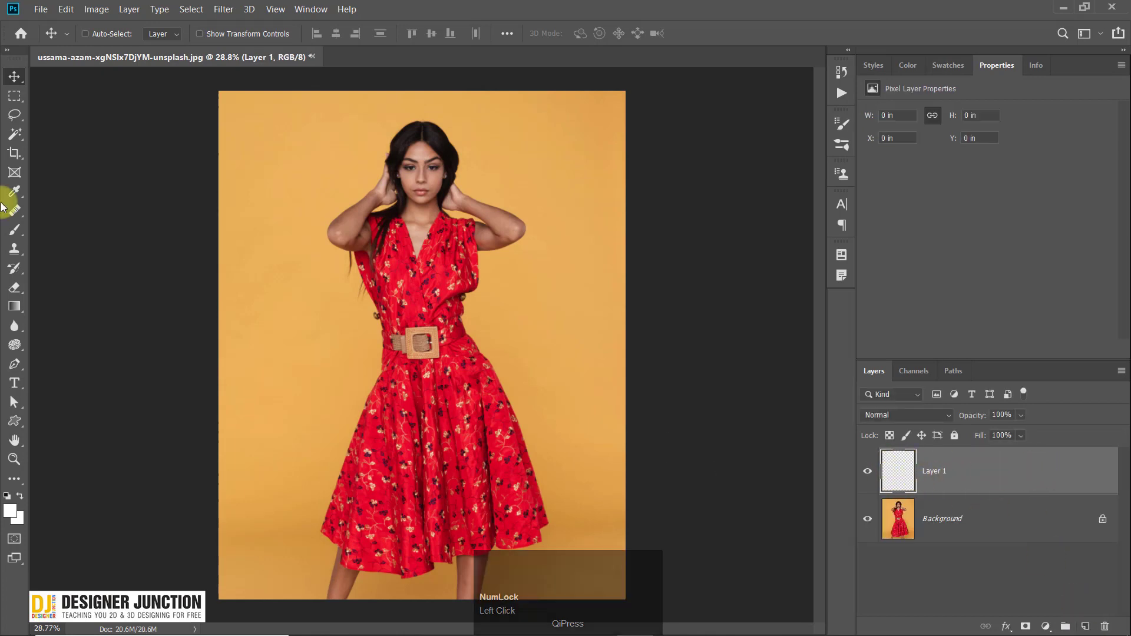
left_click(15, 231)
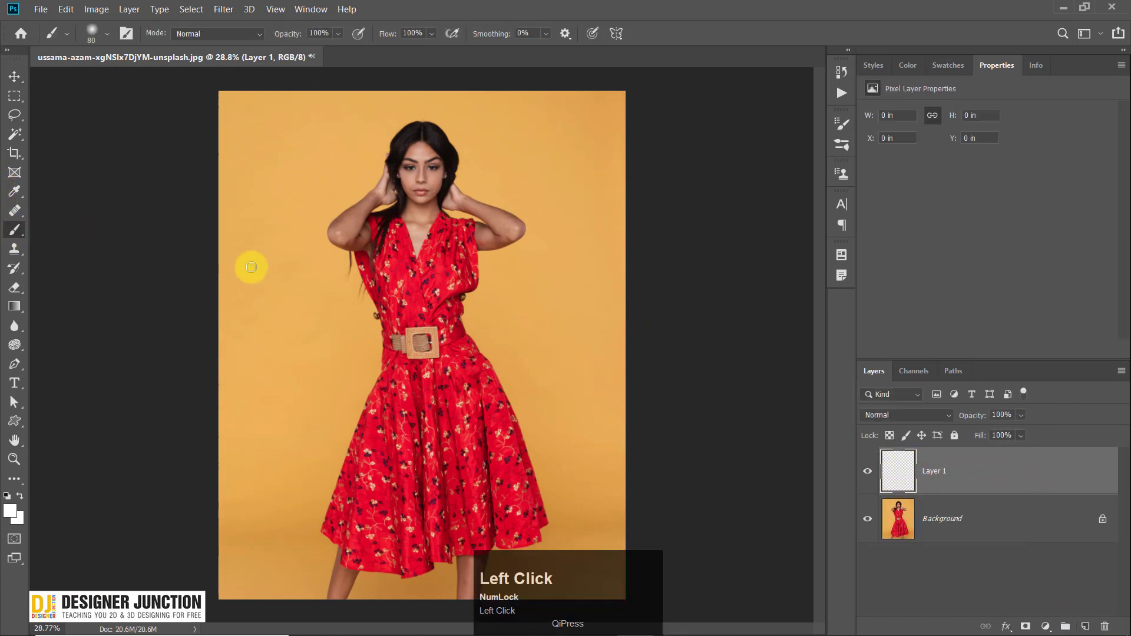
key("bracketright")
key("bracketright")
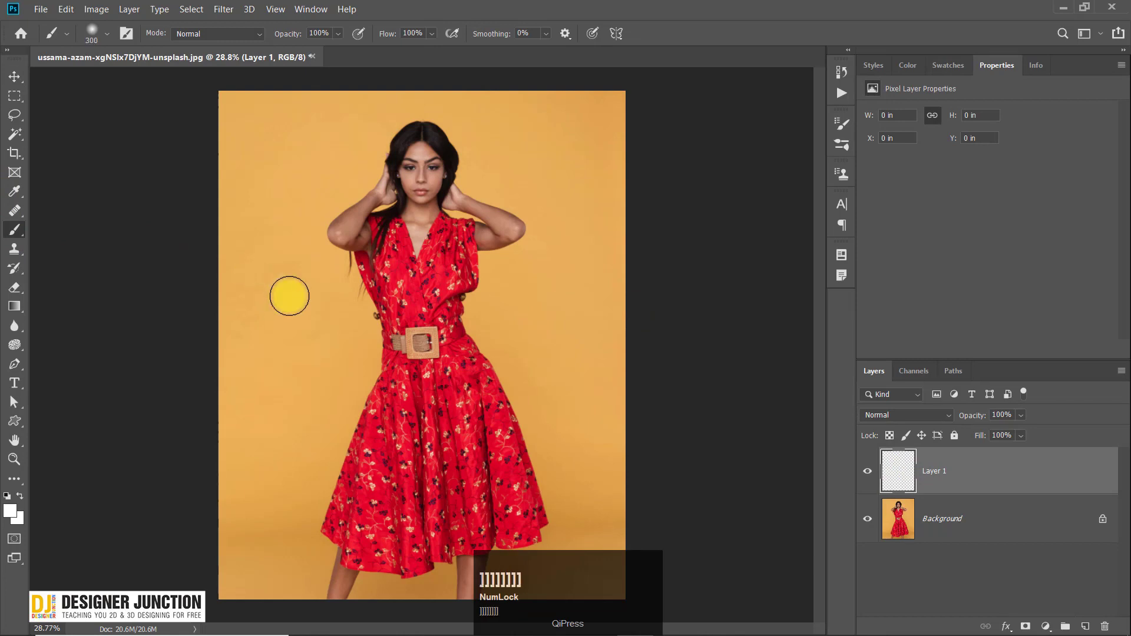
key("bracketright")
Step: Set the foreground color to 50% gray with R, G and B all at 128
left_click(12, 513)
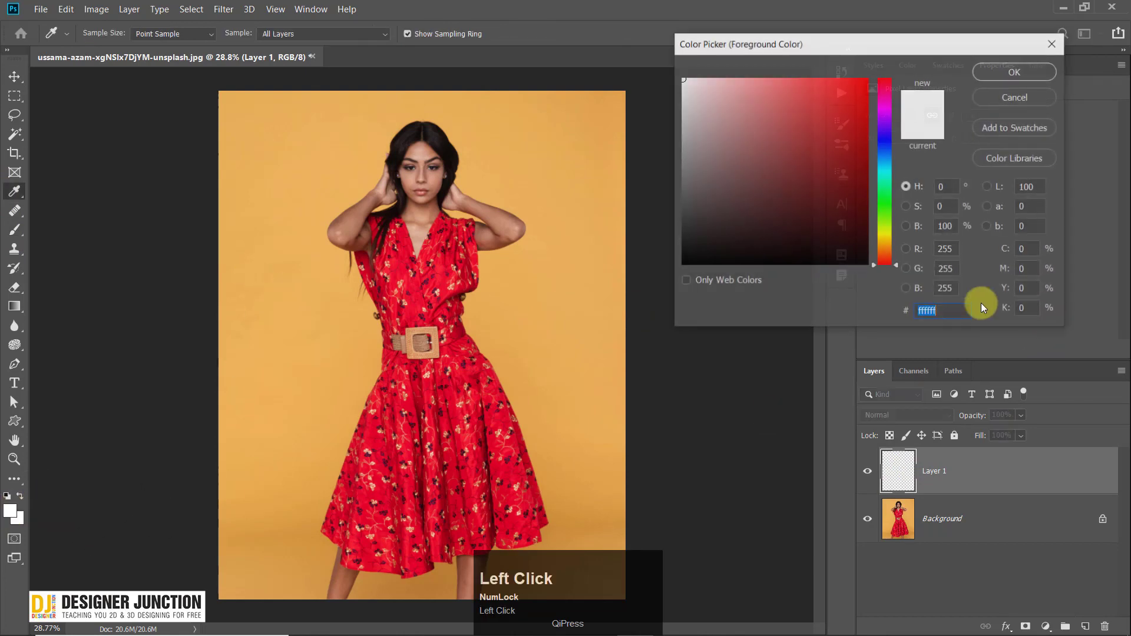
left_click(682, 160)
left_click_drag(657, 171, 643, 167)
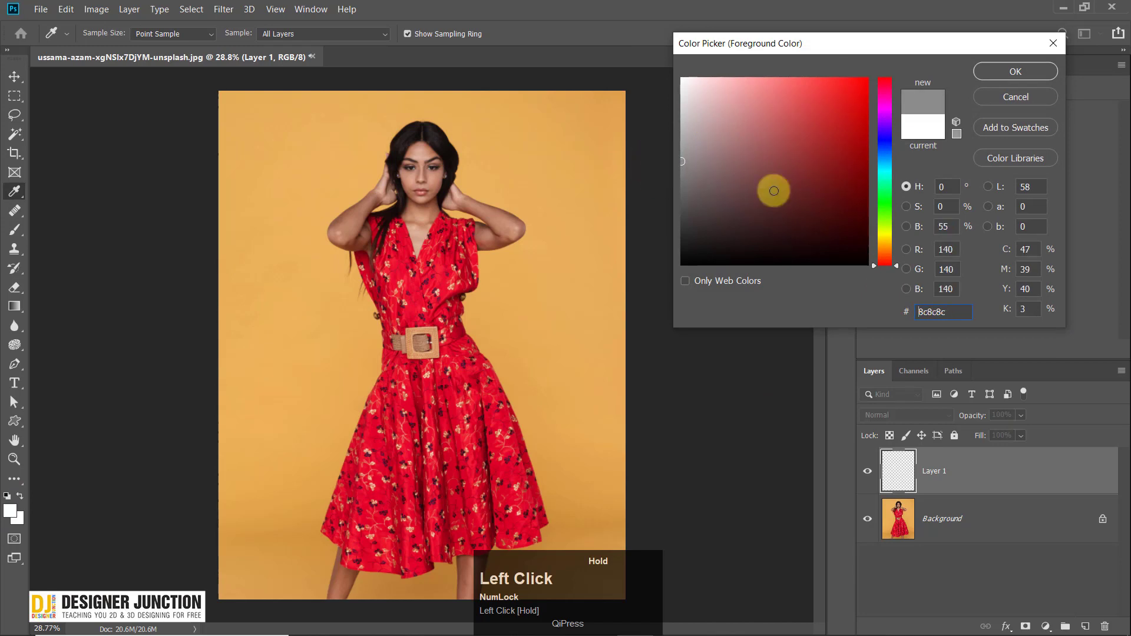
left_click(959, 252)
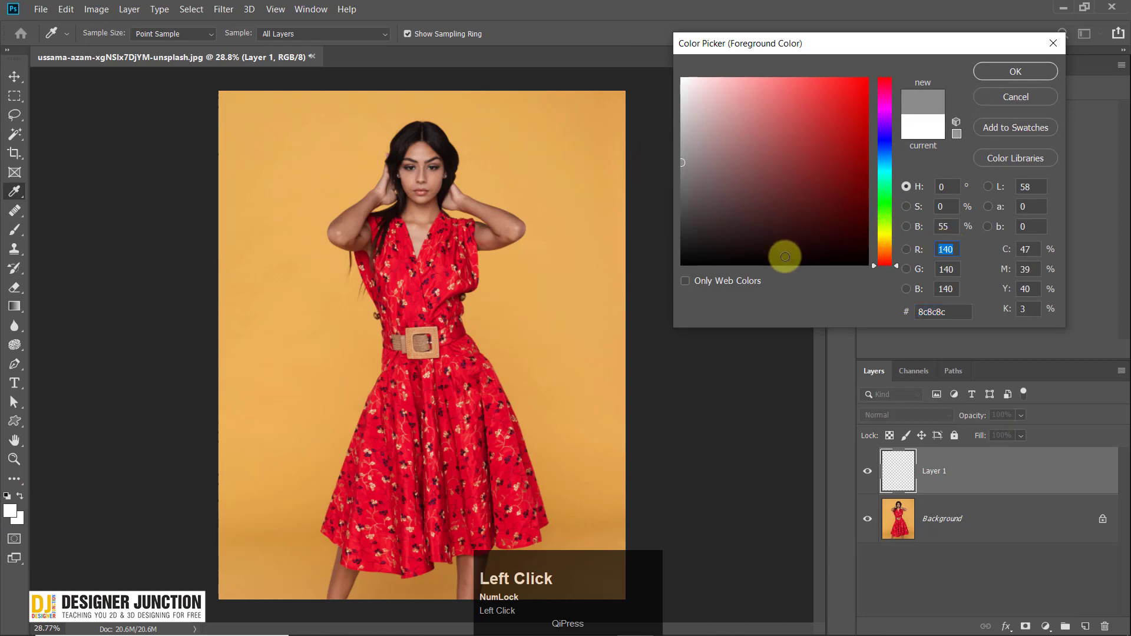
type("128")
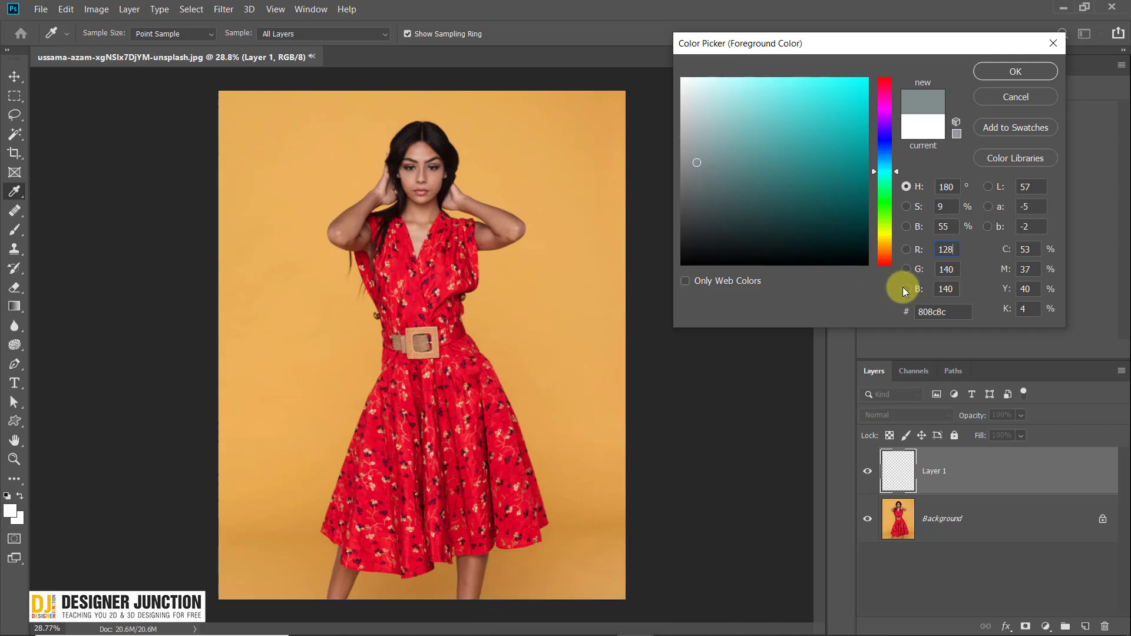
left_click(957, 273)
type("128")
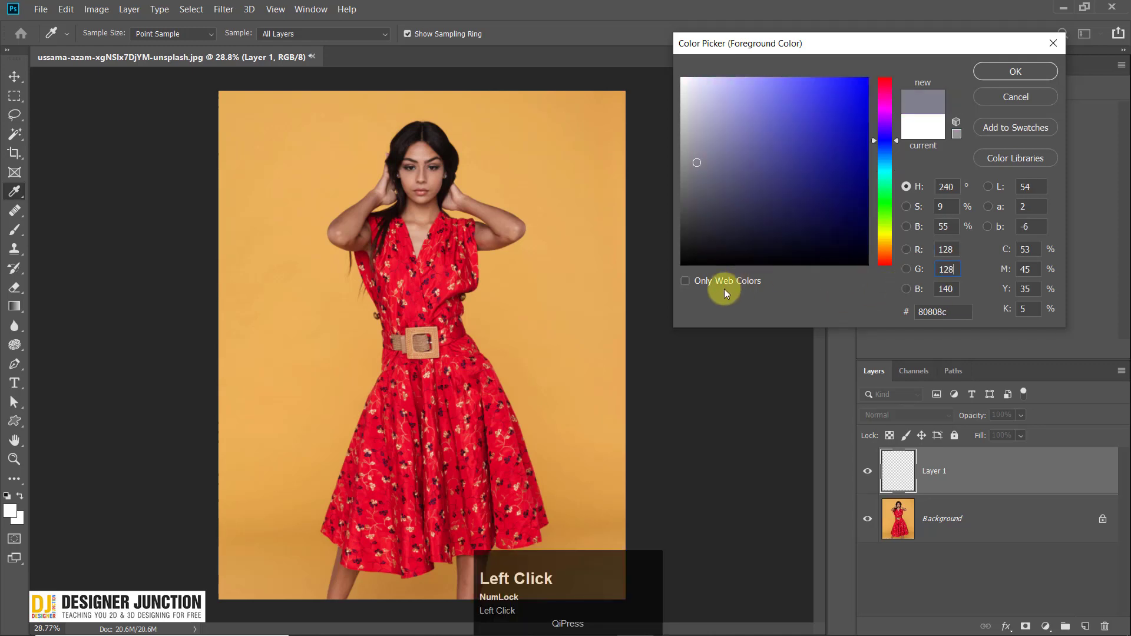
left_click(951, 285)
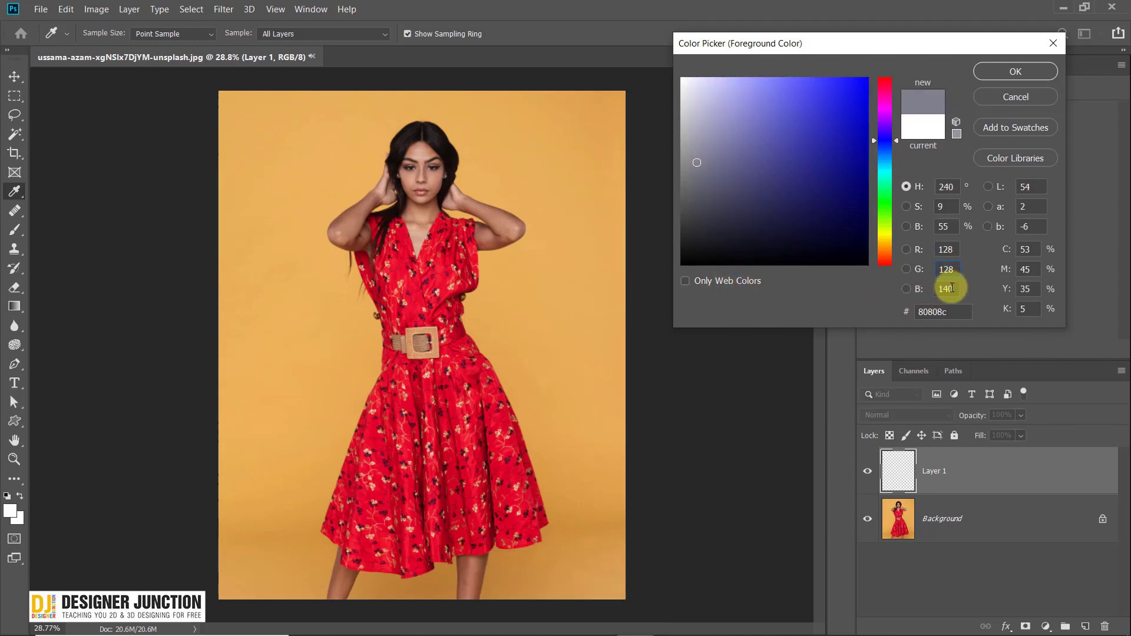
type("128")
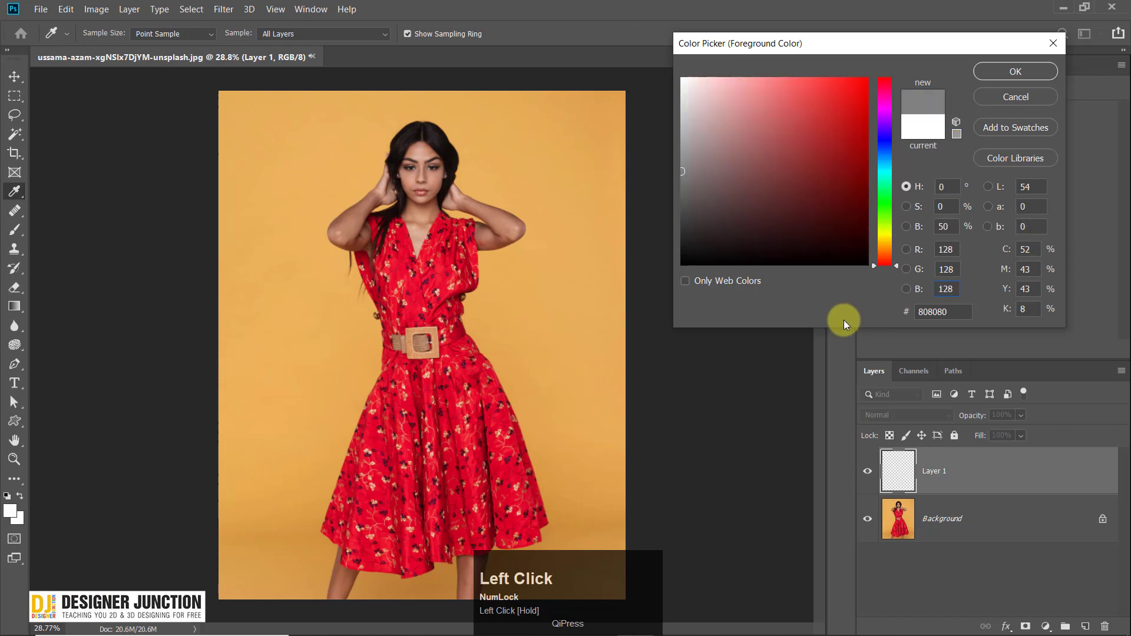
left_click(1011, 70)
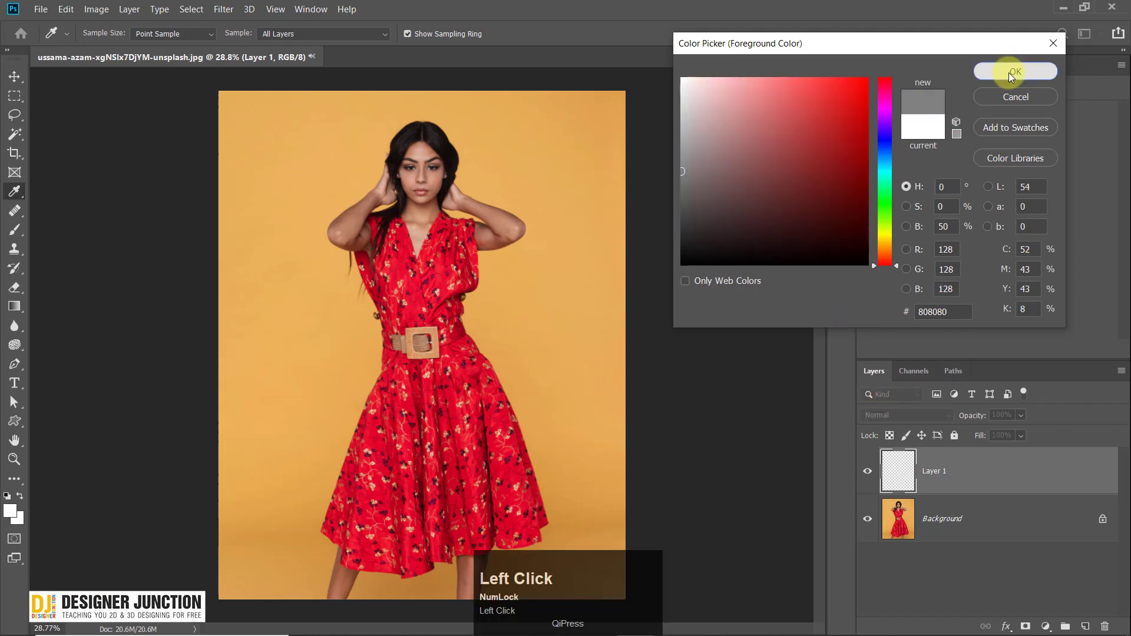
Step: Paint a large gray patch on the new layer over the backdrop and dress edge beside the model's waist
key("b")
mouse_move(328, 308)
left_mouse_down()
mouse_move(358, 404)
mouse_move(336, 256)
mouse_move(344, 283)
left_mouse_up()
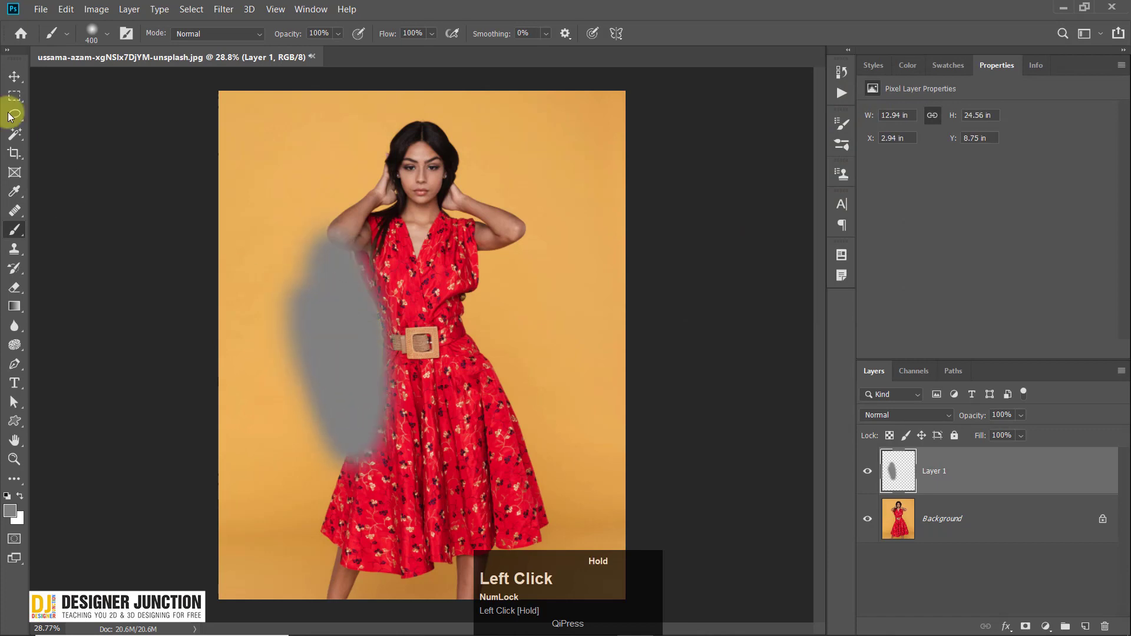
left_click(14, 76)
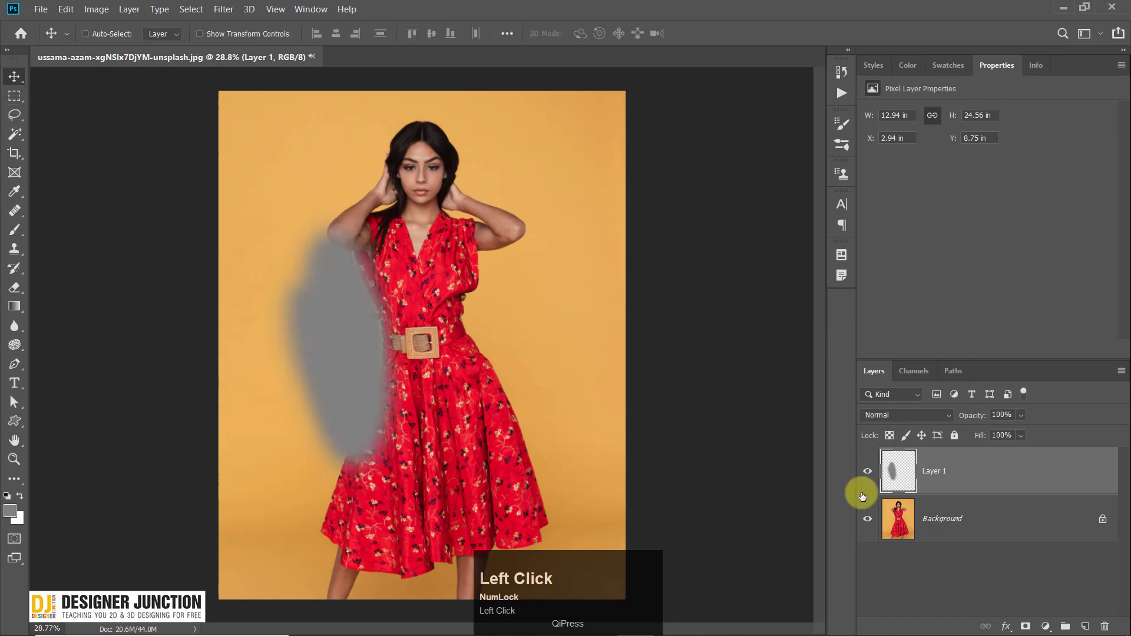
Step: Try the Overlay blend mode on the gray-painted layer, and return it to Normal
left_click(921, 415)
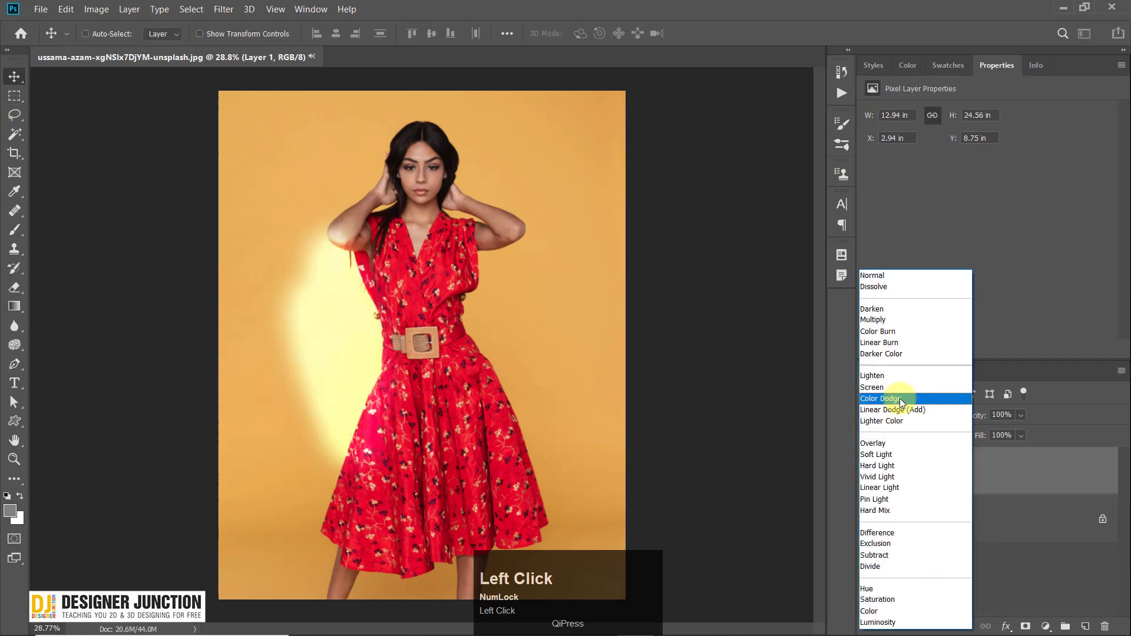
left_click(891, 447)
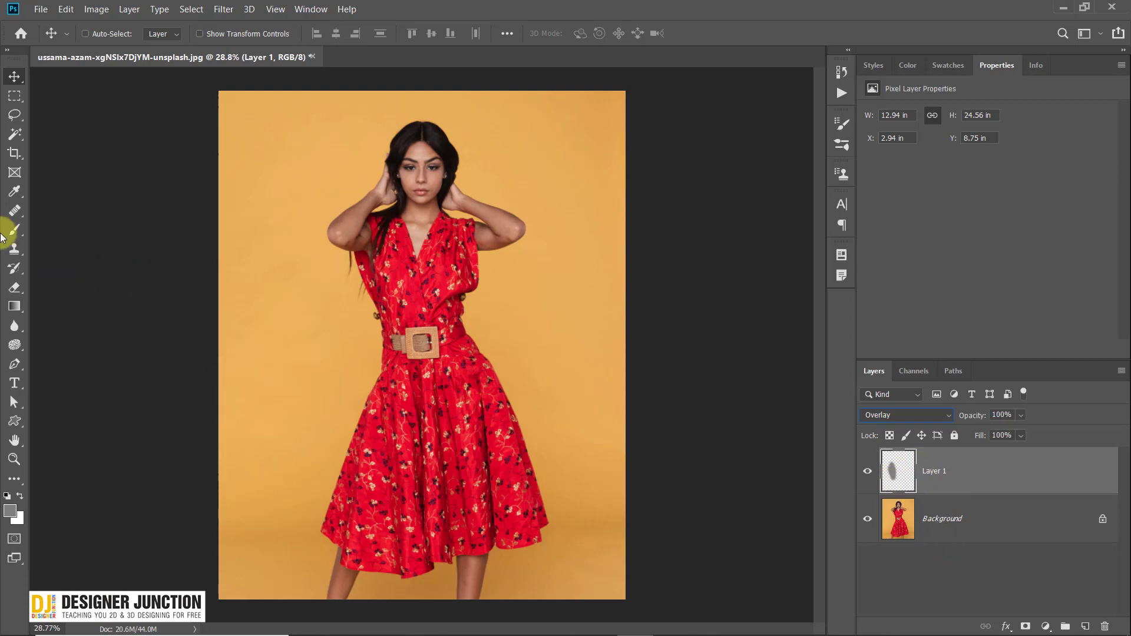
left_click(990, 472)
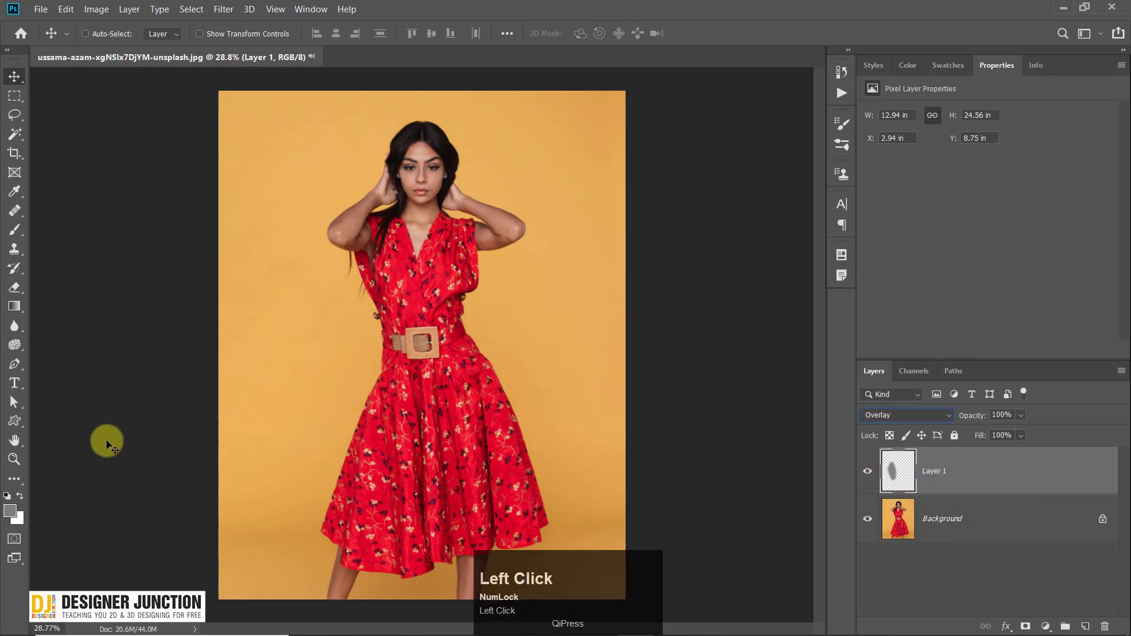
left_click(872, 414)
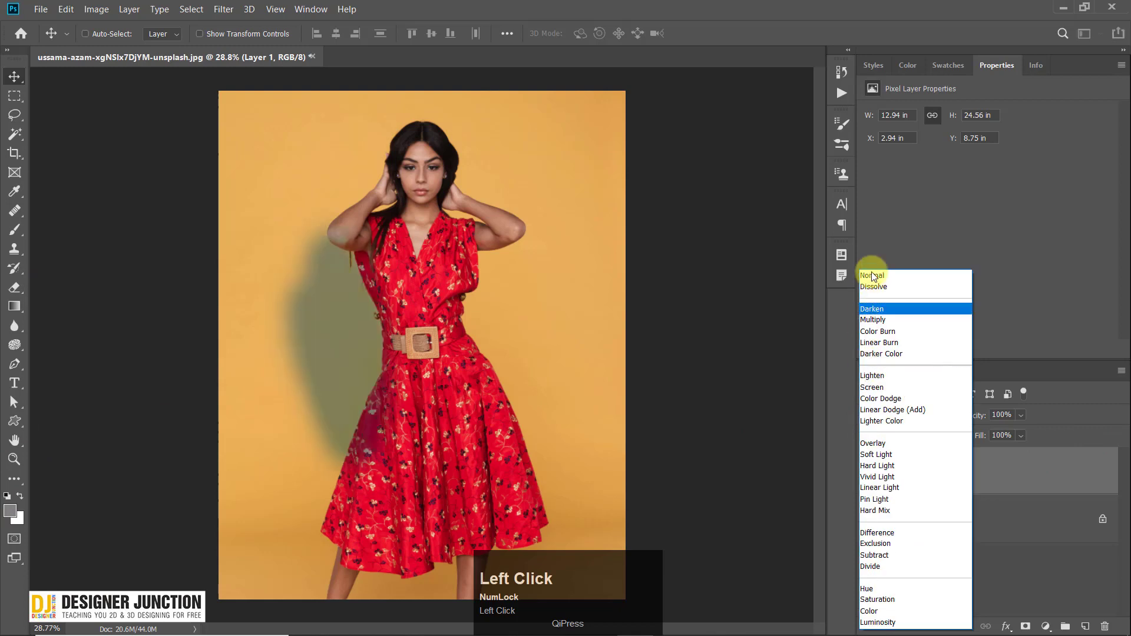
left_click(872, 276)
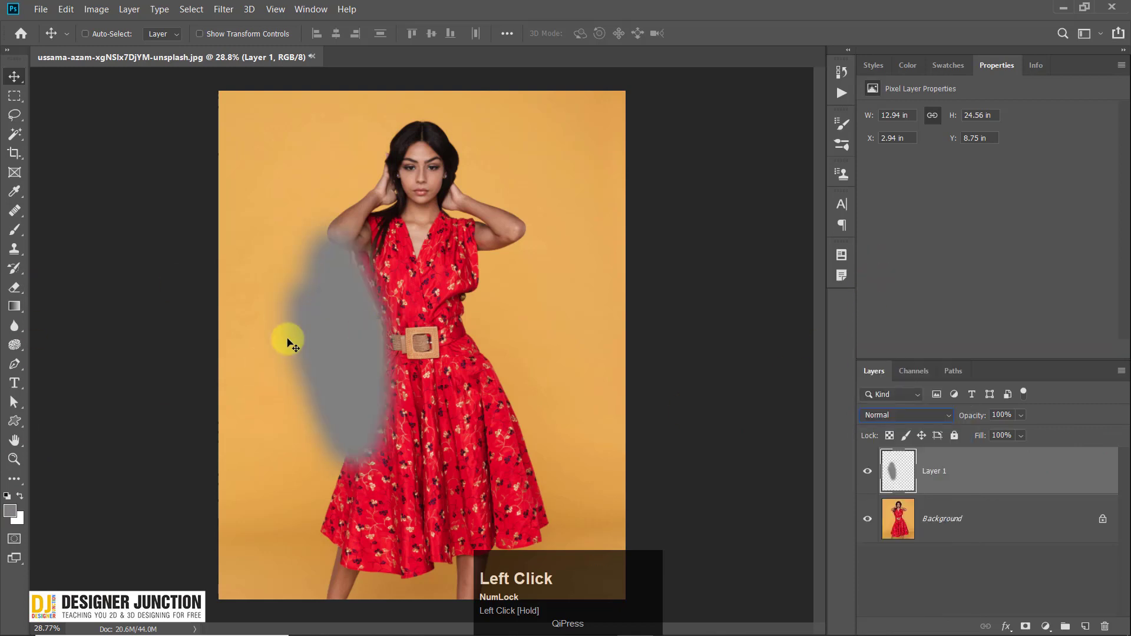
Step: Swap the foreground and background colors and paint a tall white patch on the backdrop at the model's other side
left_click(16, 235)
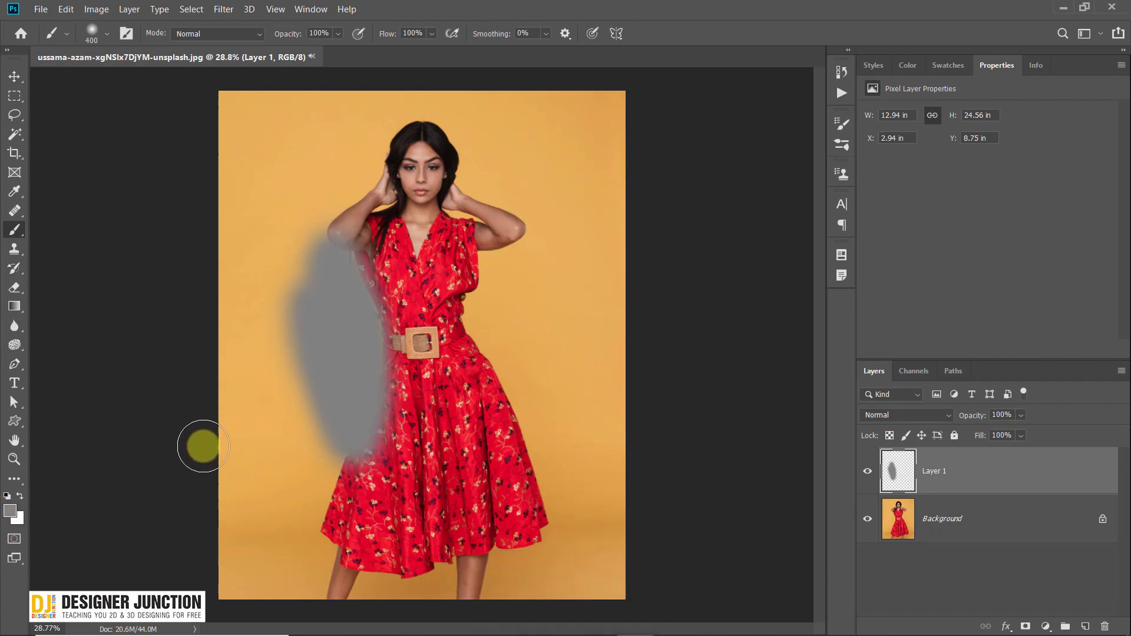
left_click(19, 496)
left_click_drag(562, 183, 561, 354)
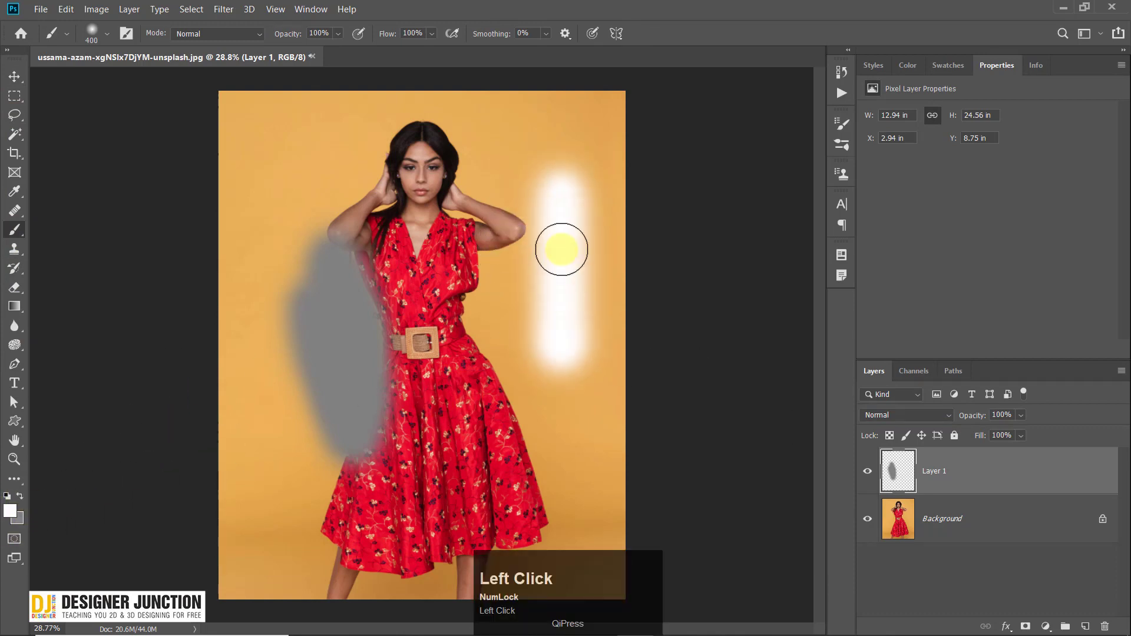
mouse_move(561, 249)
left_mouse_down()
mouse_move(581, 197)
mouse_move(516, 194)
left_mouse_up()
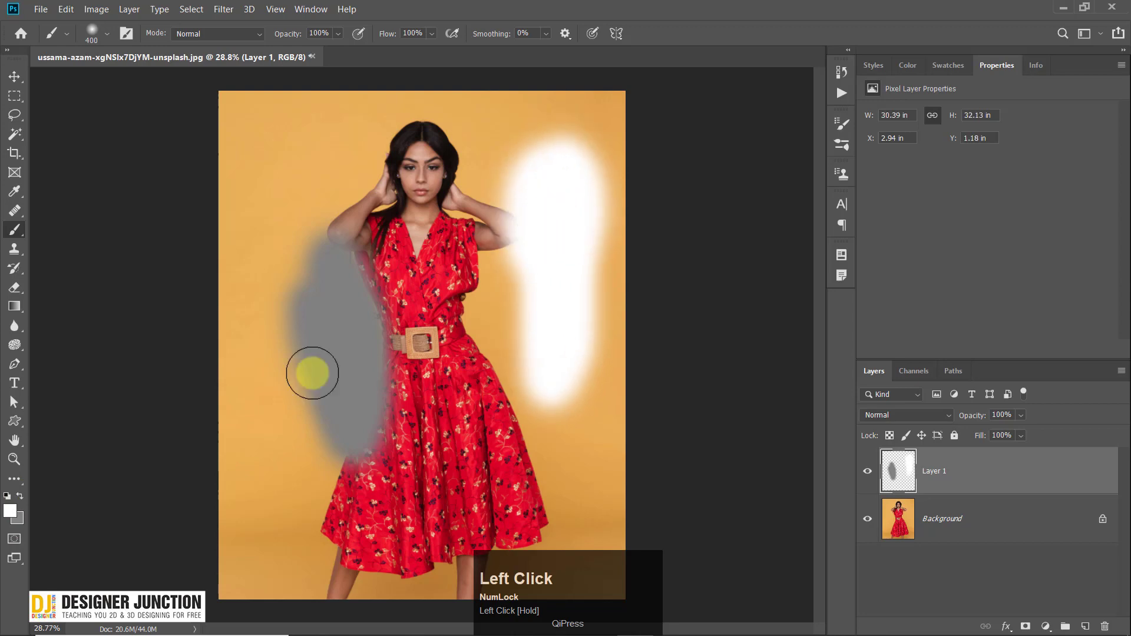
Step: Set the foreground color to black and paint a wide soft patch over the lower part of the skirt
left_click(12, 514)
left_click_drag(719, 220, 600, 345)
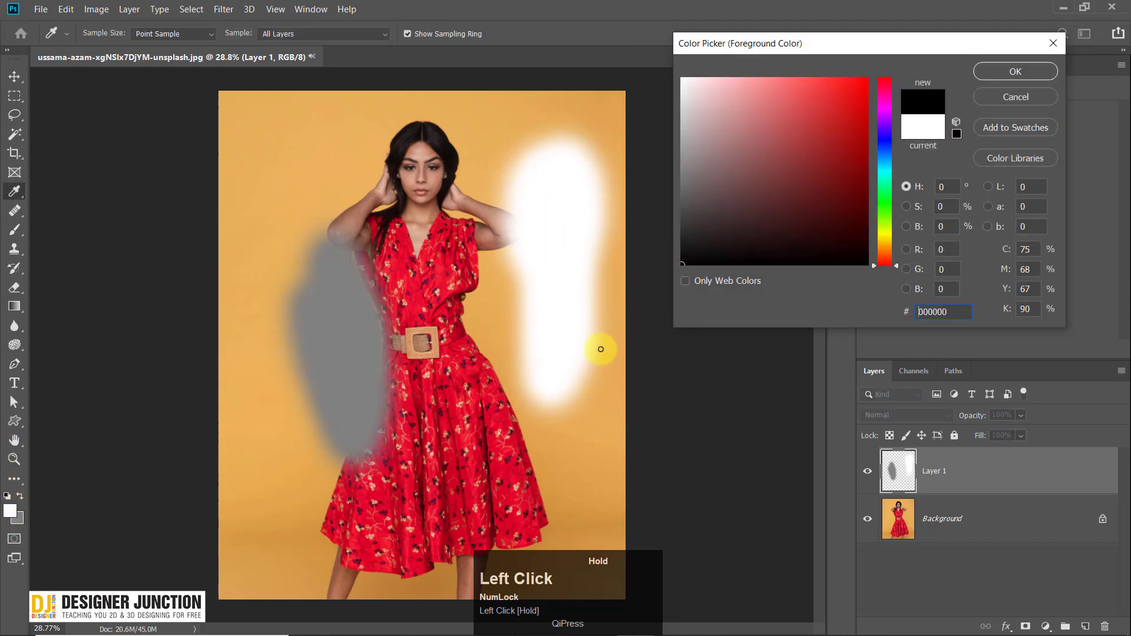
left_click(1015, 80)
mouse_move(533, 468)
left_mouse_down()
mouse_move(457, 466)
mouse_move(456, 489)
left_mouse_up()
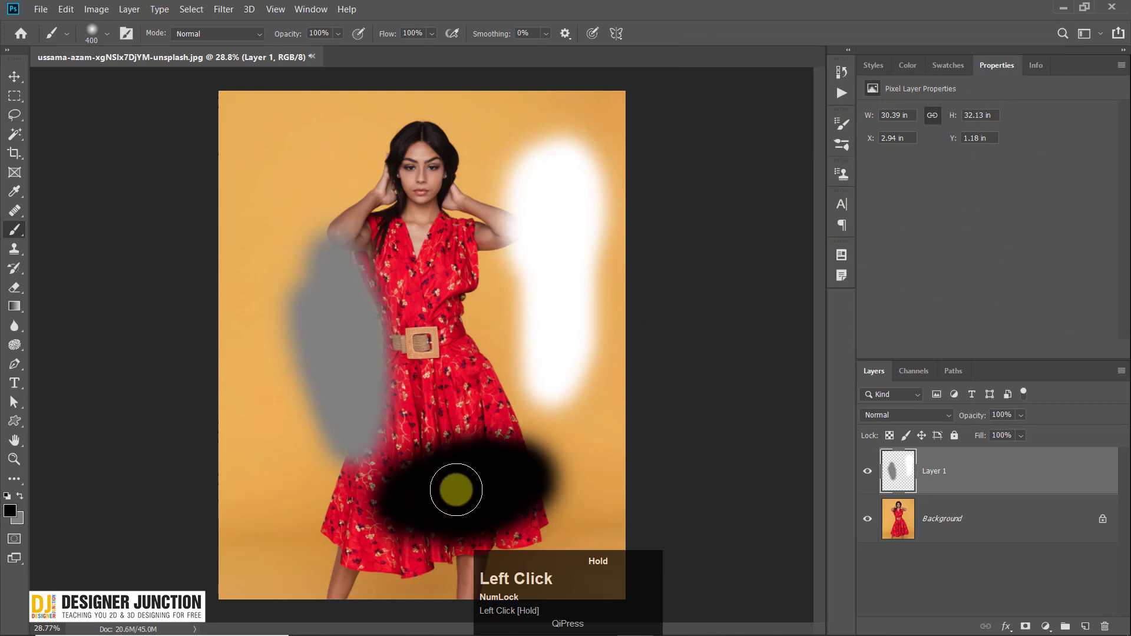
Step: Set the painted layer's blend mode to Soft Light
left_click(14, 77)
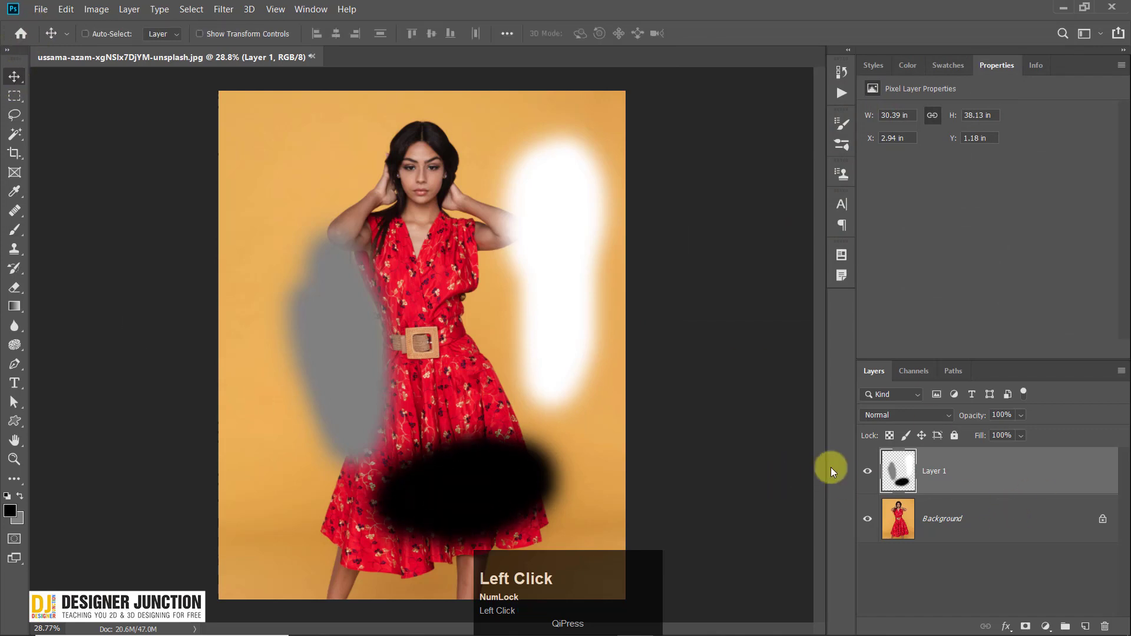
left_click(925, 415)
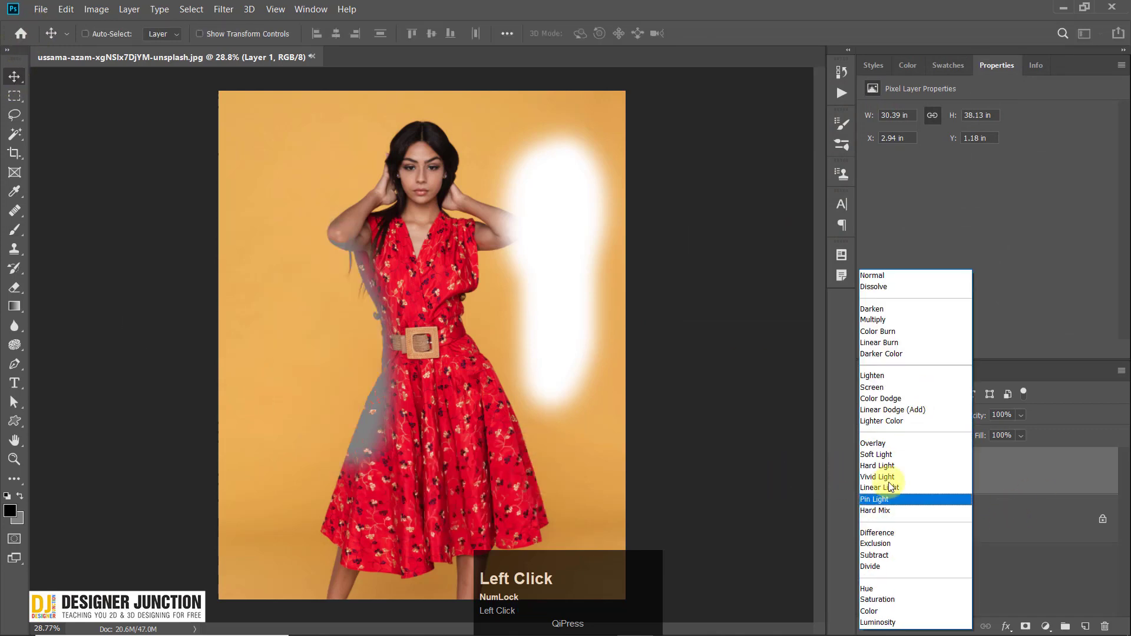
left_click(891, 454)
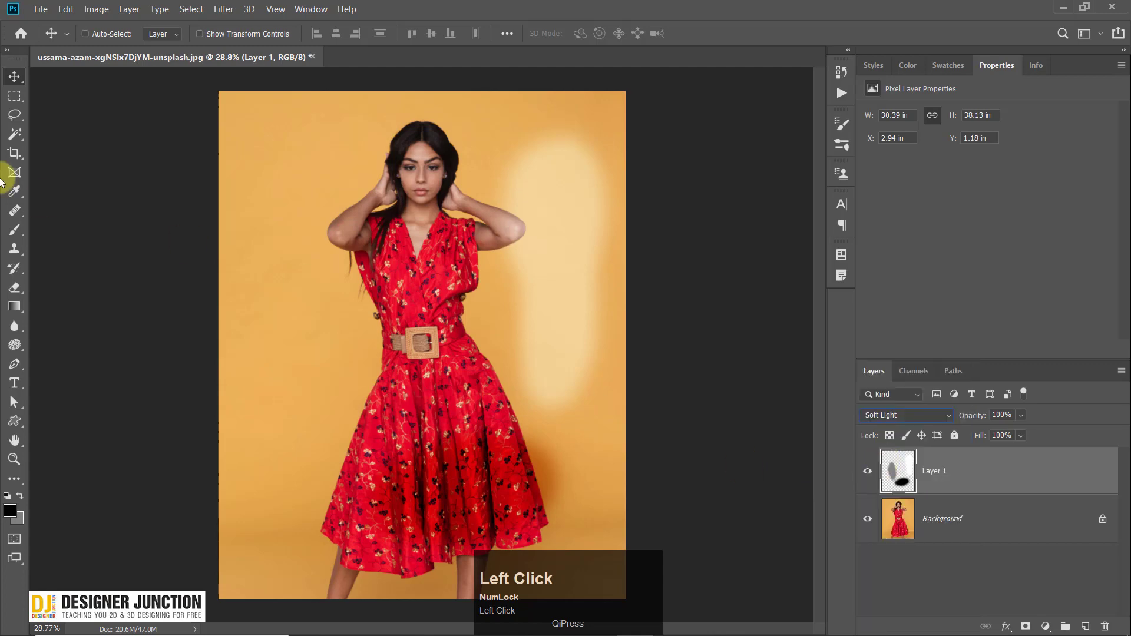
scroll(523, 334, "up", 3)
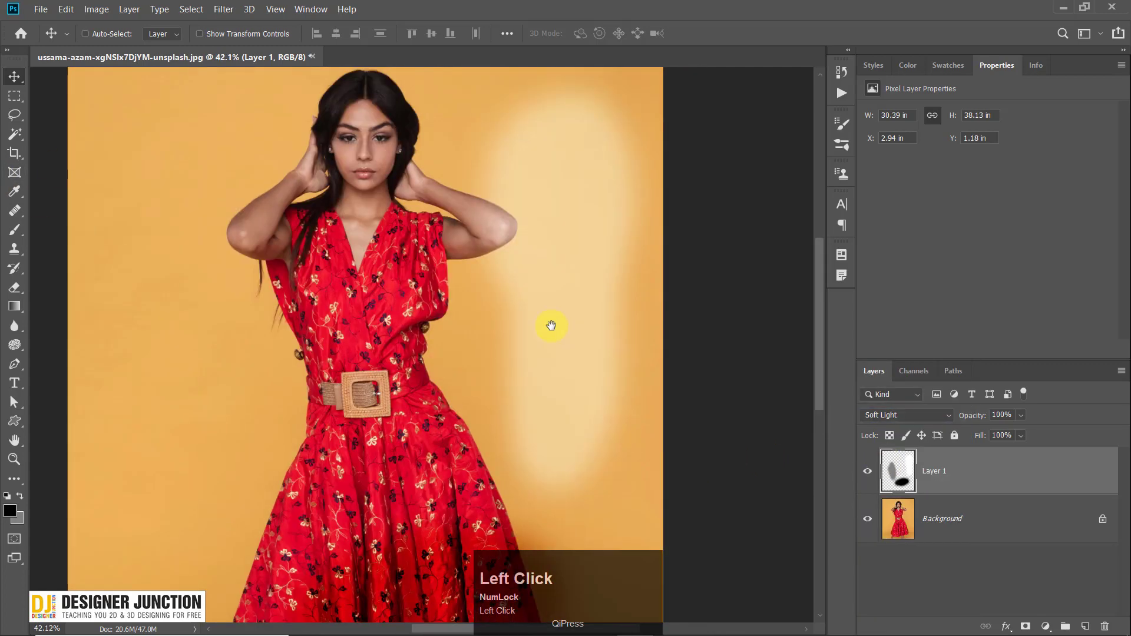
left_click_drag(540, 363, 553, 245)
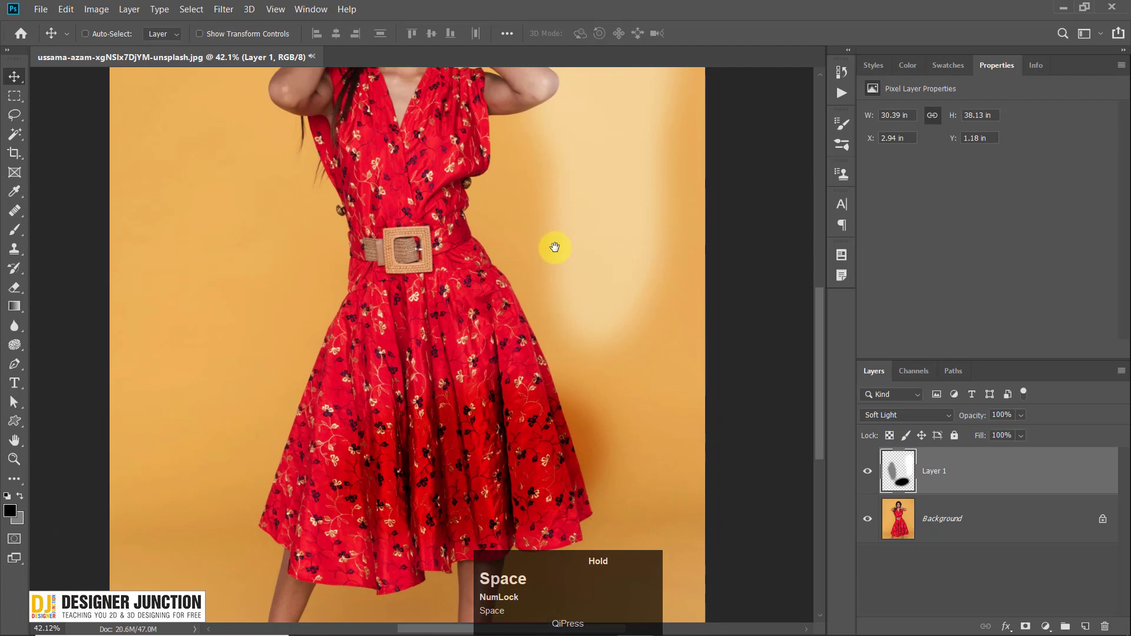
Step: Toggle the painted layer's visibility several times to compare the photo with and without its tones
left_click(868, 474)
left_click(864, 470)
left_click(864, 469)
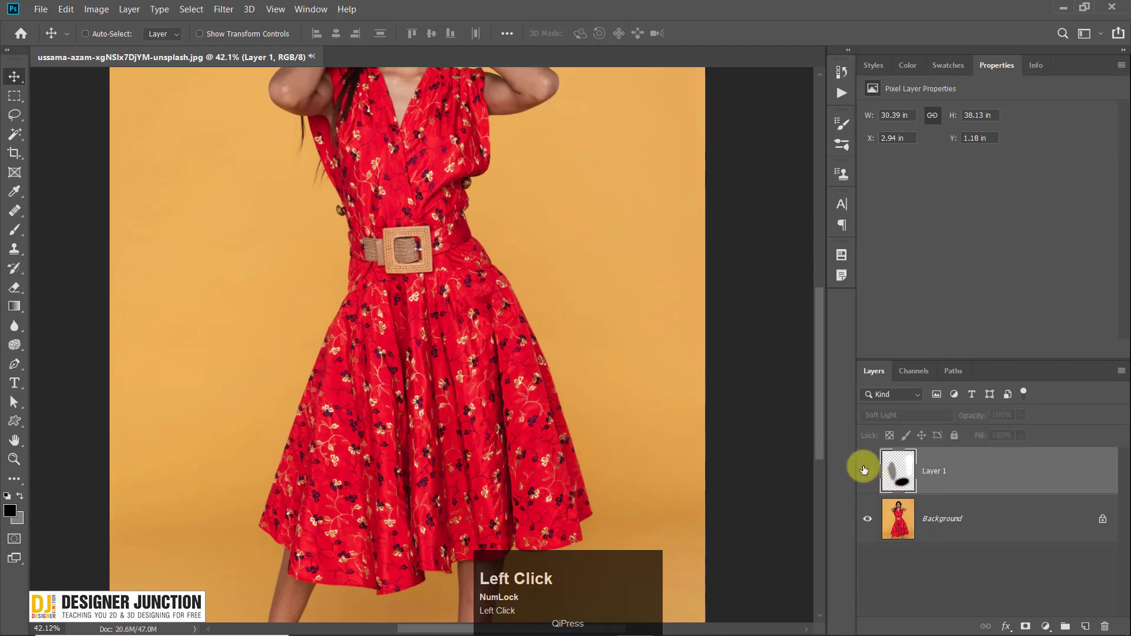
left_click(864, 470)
left_click(864, 470)
left_click(864, 470)
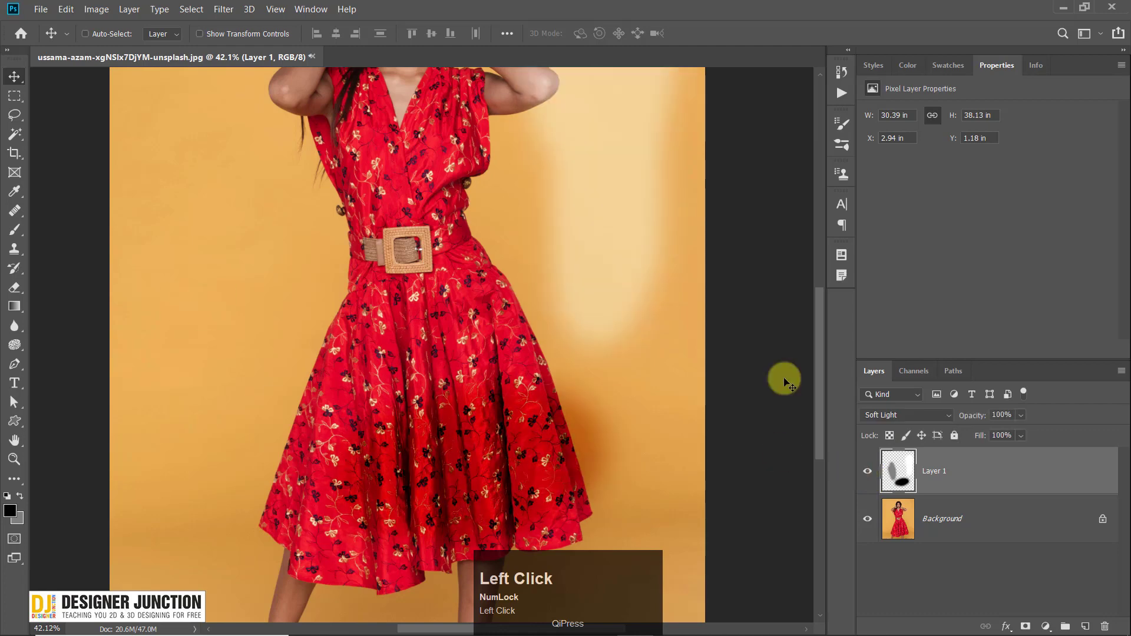
Step: Return the painted layer to Normal blending and preview other blend modes without applying them
left_click(922, 419)
left_click(884, 270)
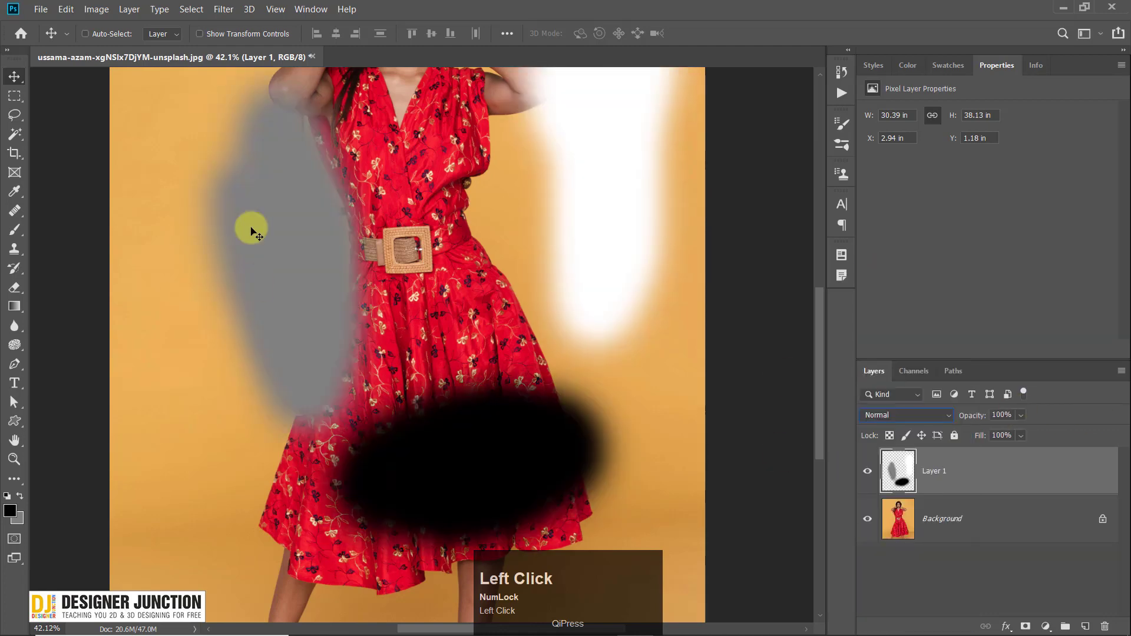
left_click(892, 412)
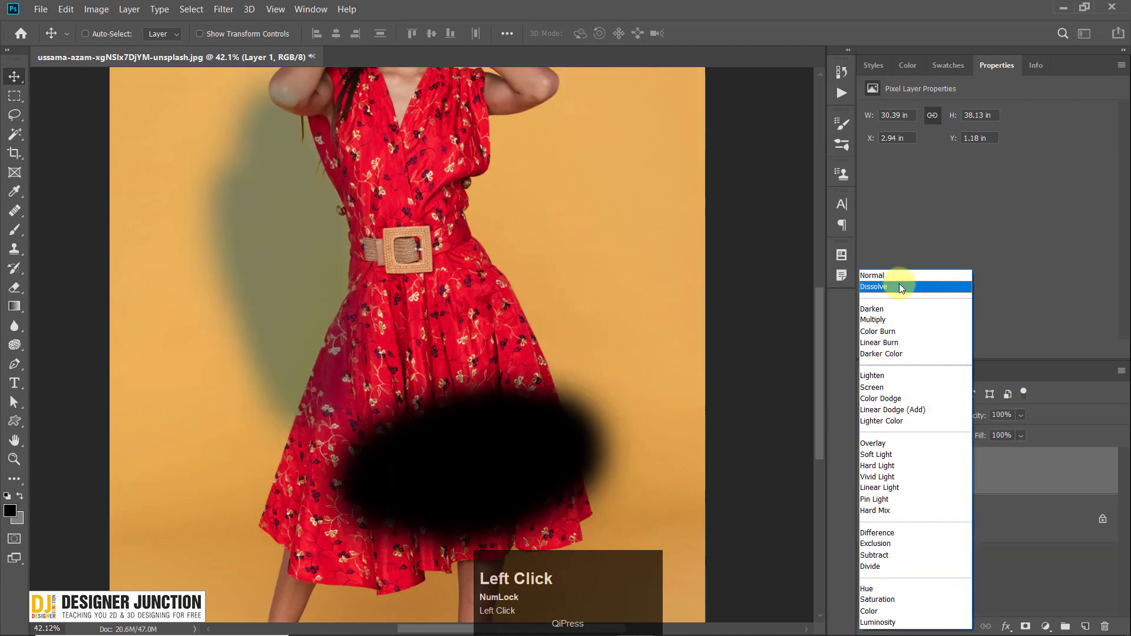
left_click(888, 271)
left_click_drag(487, 264, 452, 331)
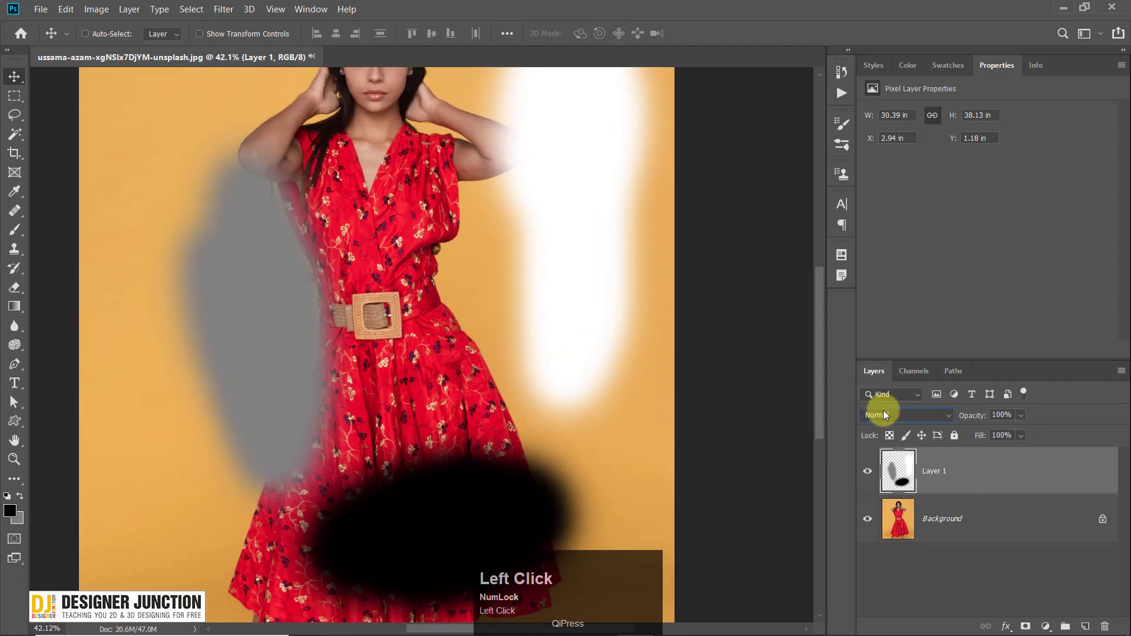
Step: Switch the painted layer from Normal back to Soft Light blending
left_click(882, 411)
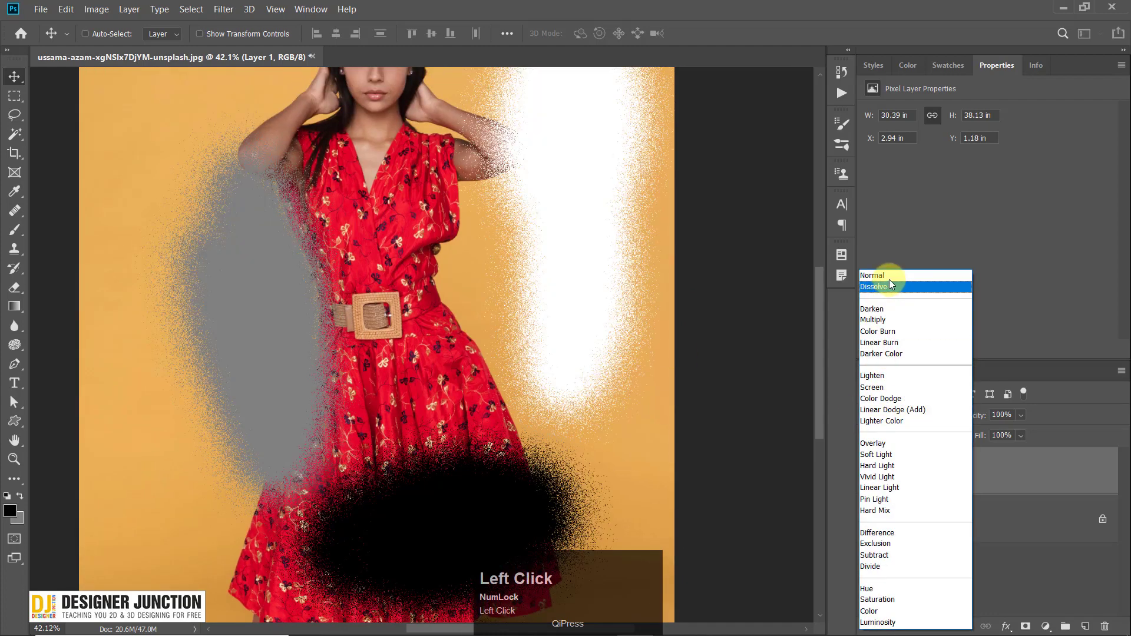
key("Up")
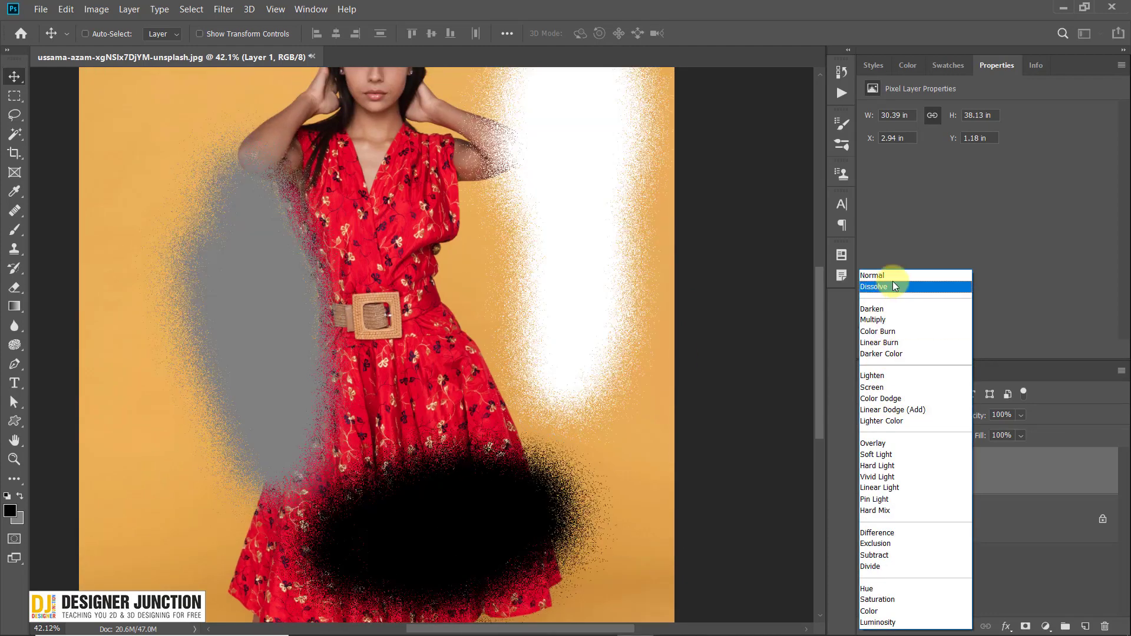
left_click(877, 454)
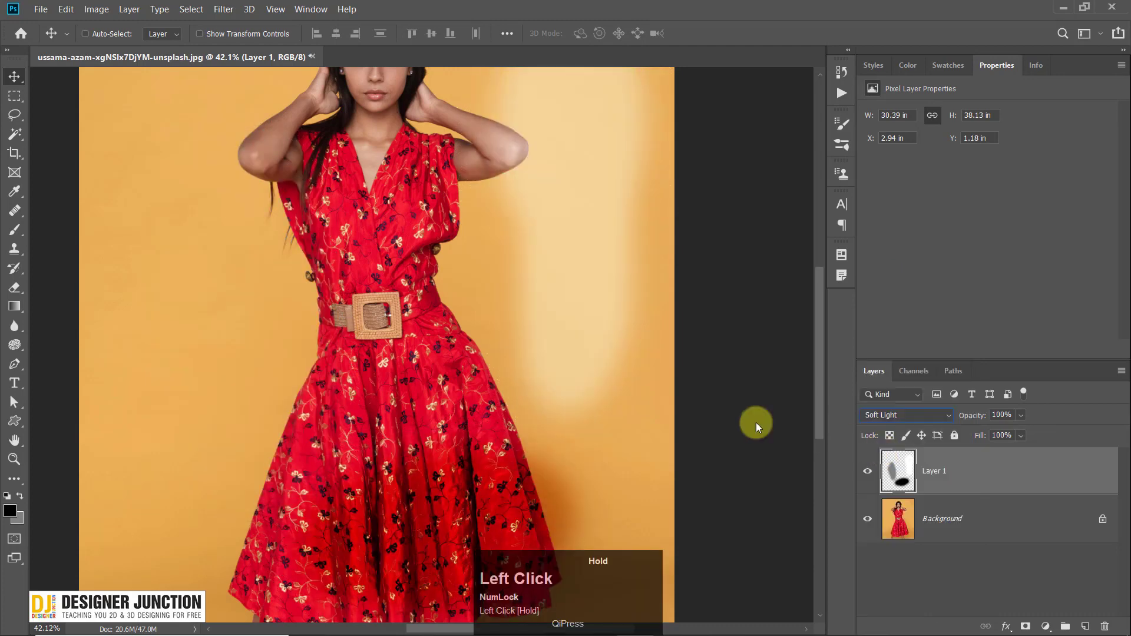
Step: Examine how the white, gray and black patches affect the backdrop and dress under Soft Light
key("space")
left_click_drag(470, 303, 412, 412)
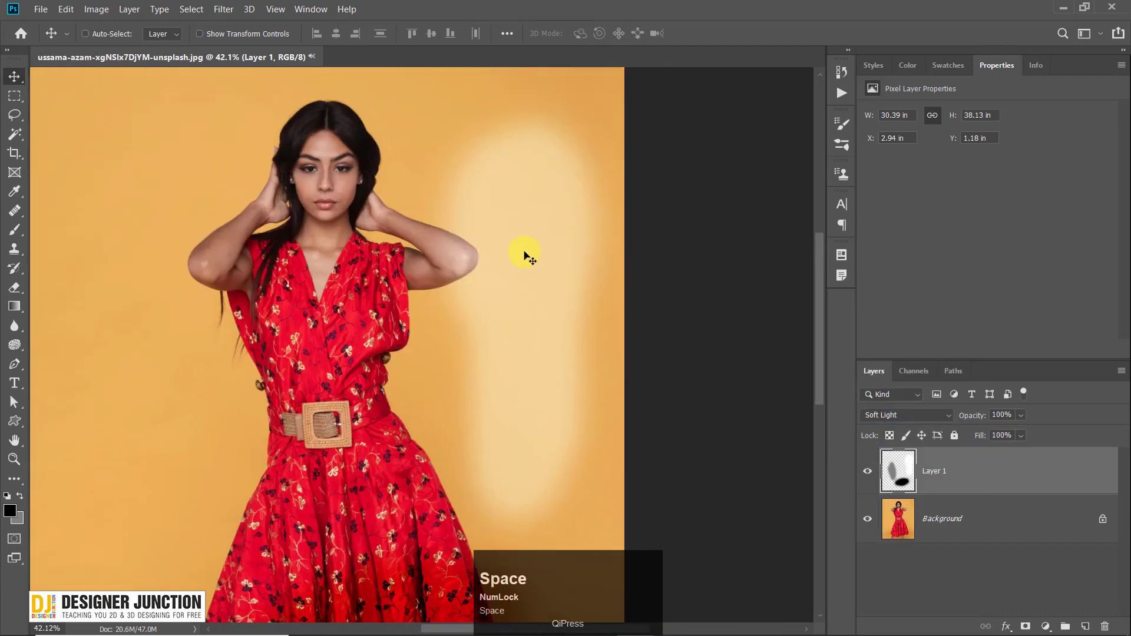
left_click_drag(525, 476, 536, 326)
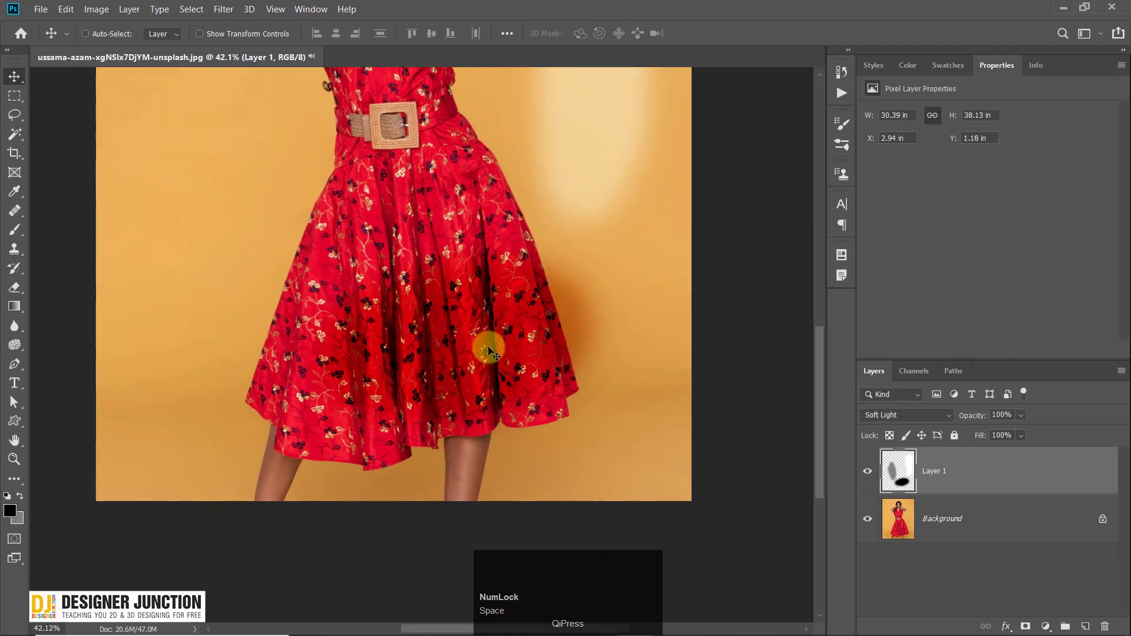
key("space")
left_click_drag(438, 126, 445, 356)
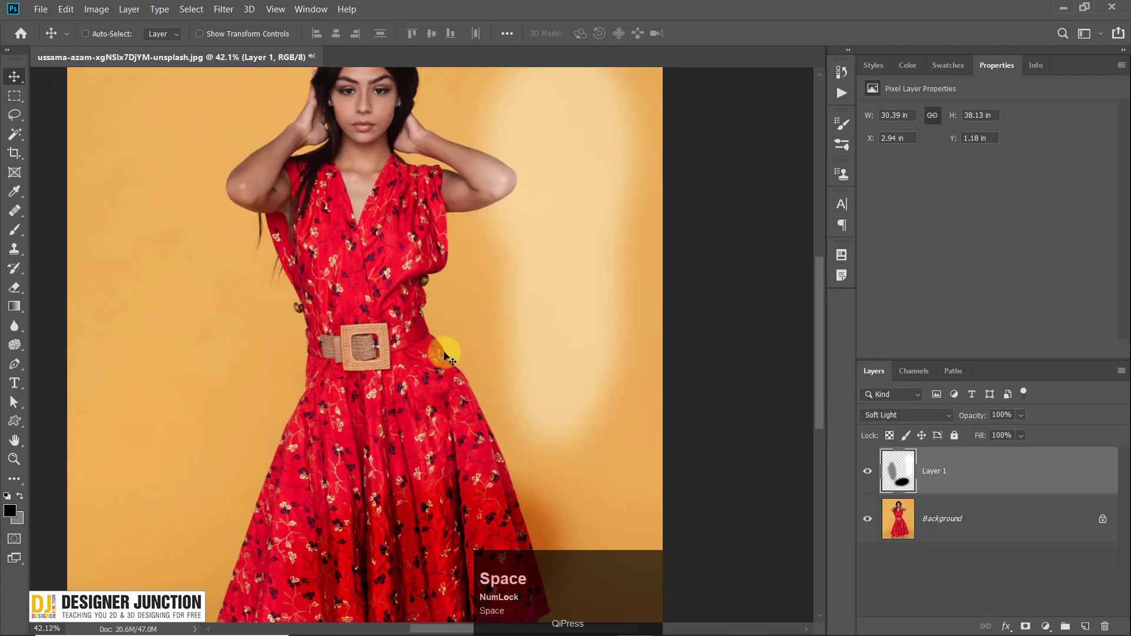
scroll(457, 357, "down", 4)
scroll(569, 328, "up", 2)
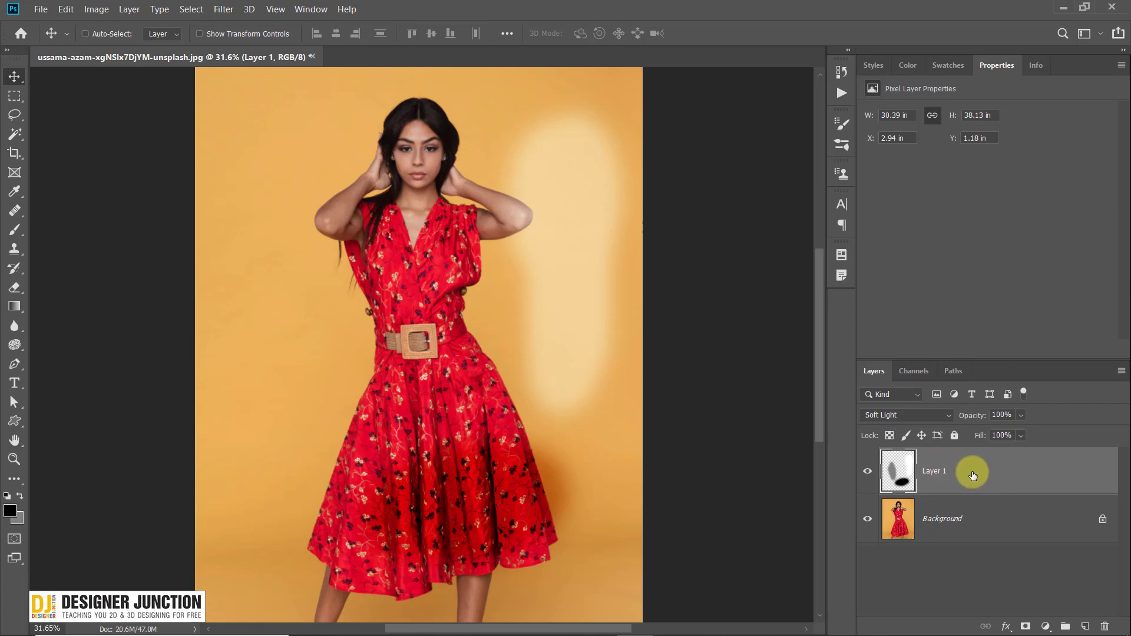
Step: Delete the painted layer so only the Background remains, and fit the whole photo in view
left_click_drag(974, 468, 1106, 629)
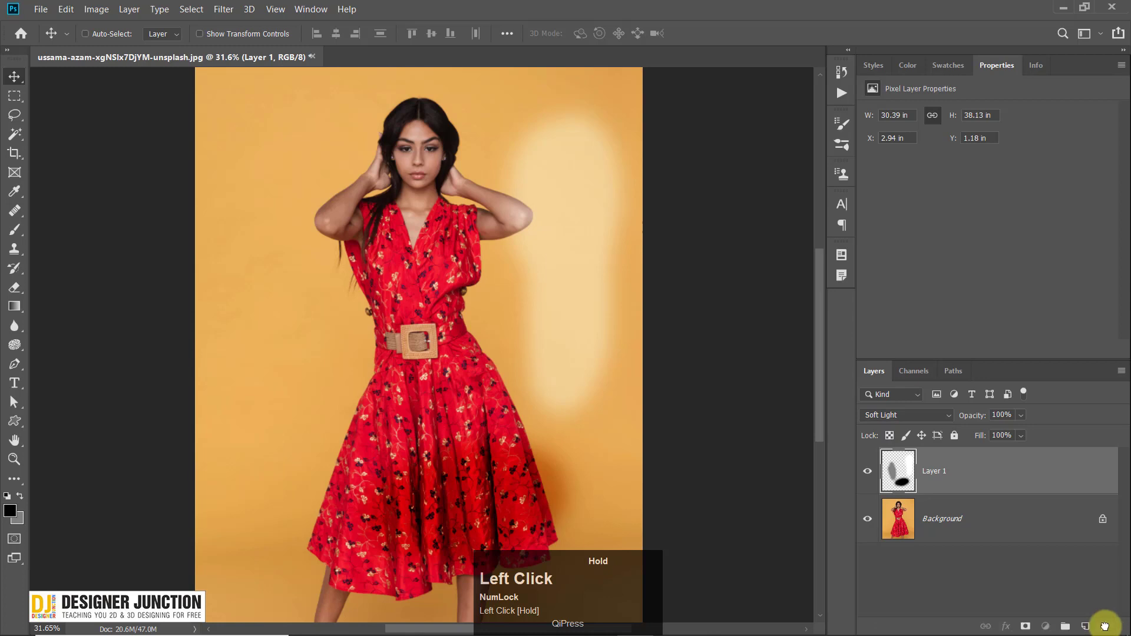
key("ctrl+0")
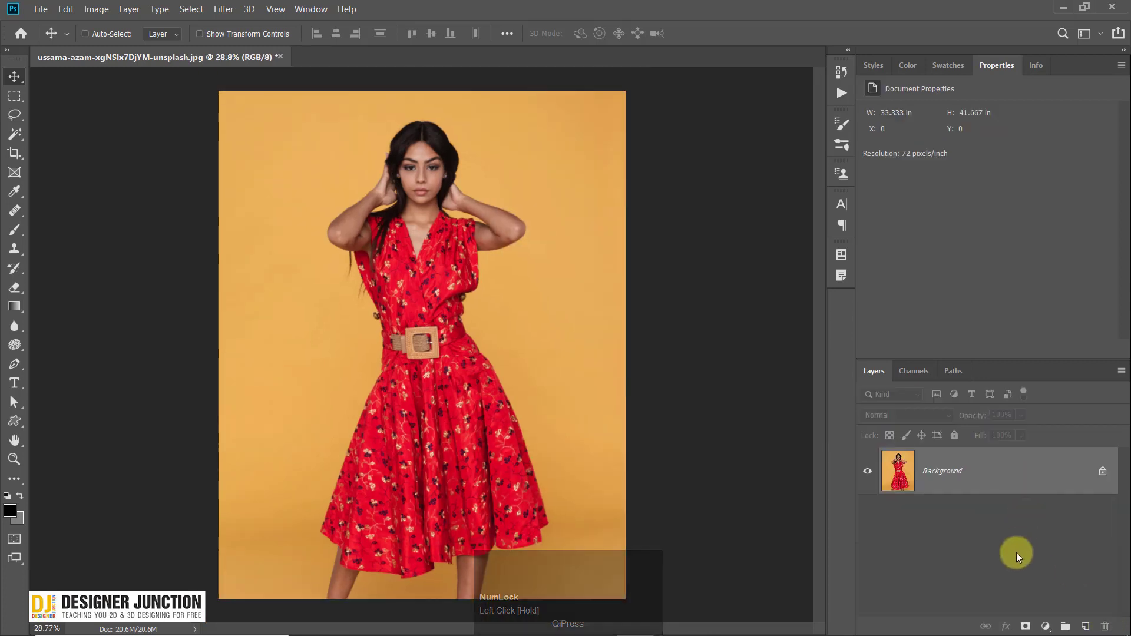
key("ctrl")
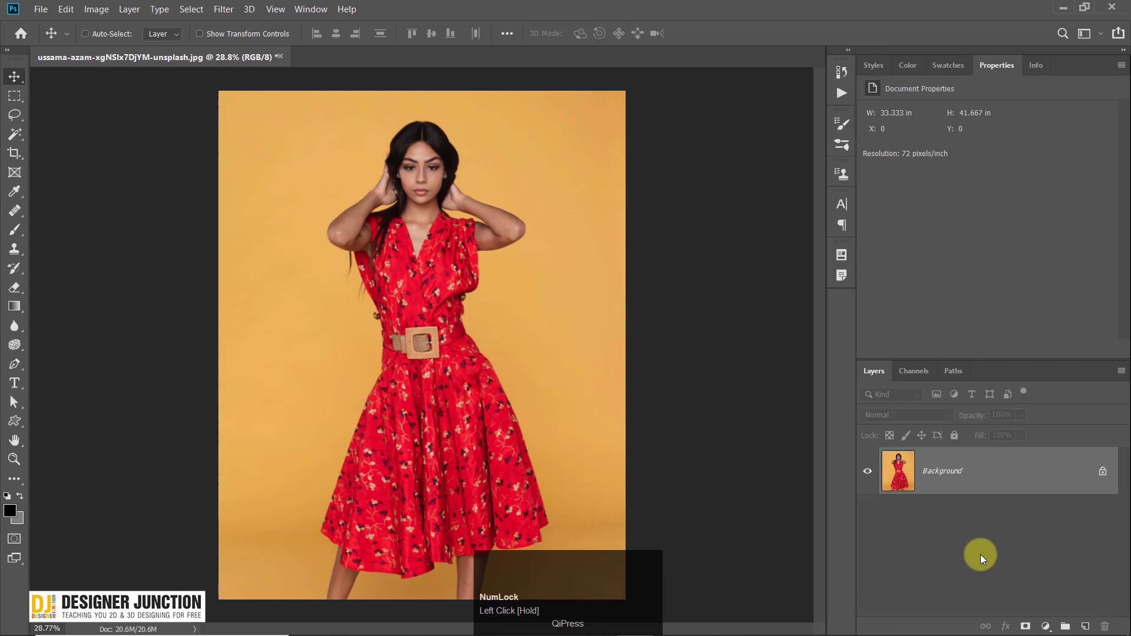
Step: Duplicate the Background layer and desaturate the copy
key("ctrl+j")
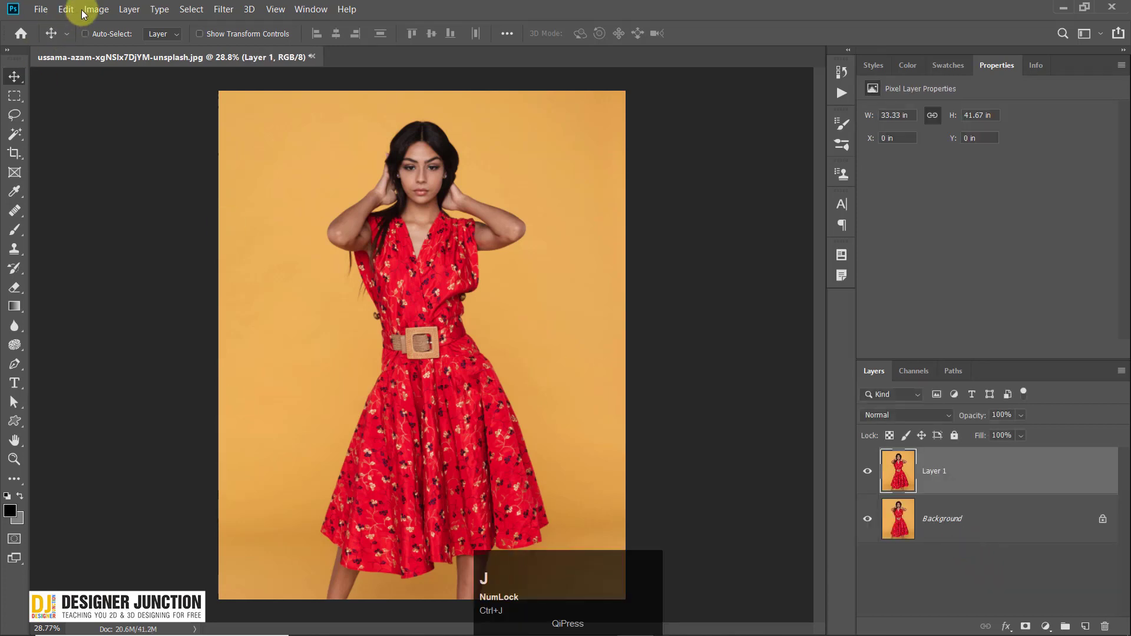
left_click(95, 9)
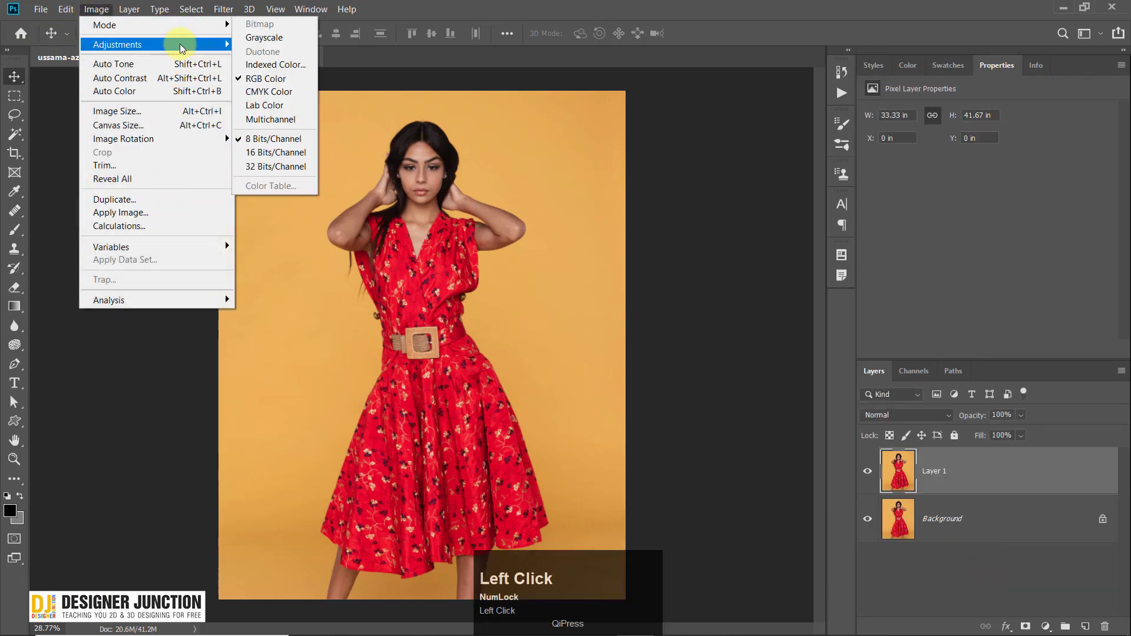
mouse_move(179, 44)
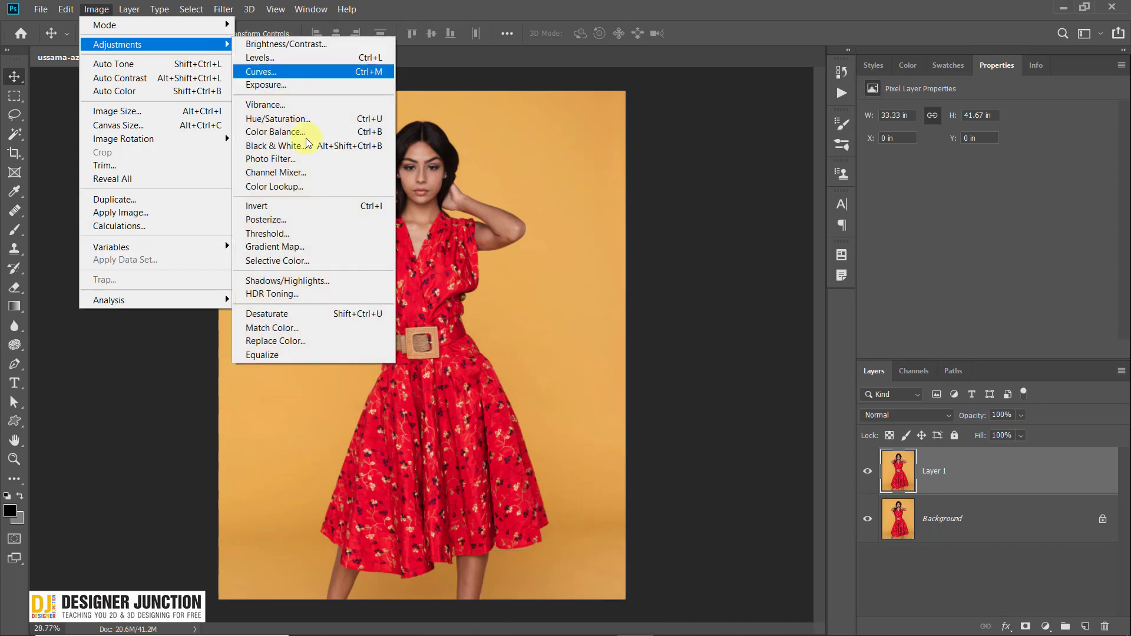
left_click(302, 318)
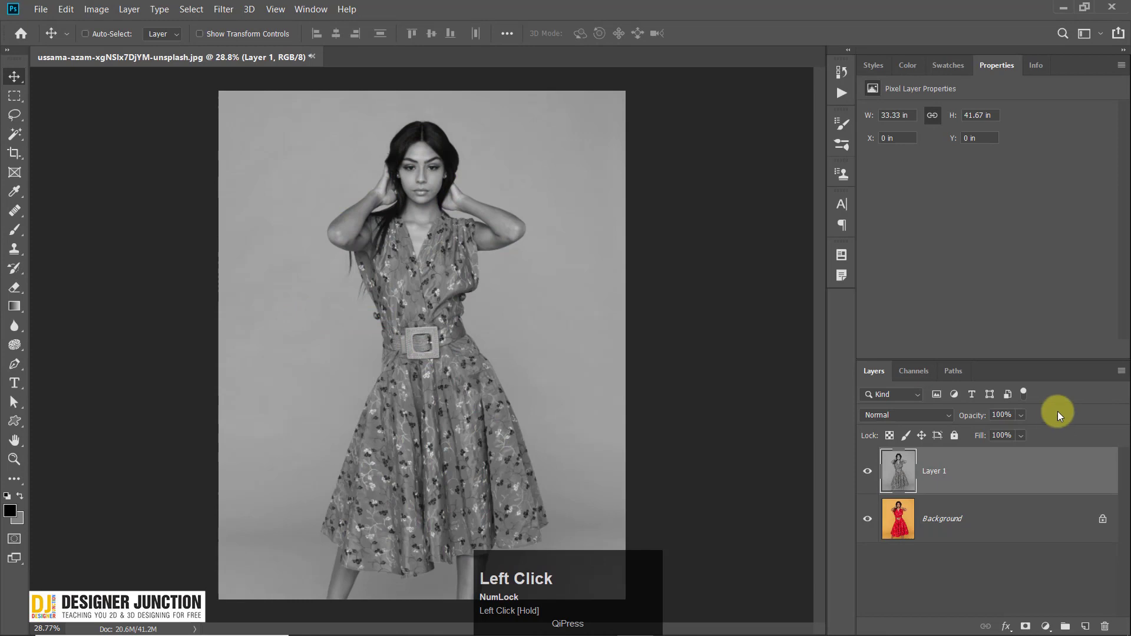
left_click(1046, 627)
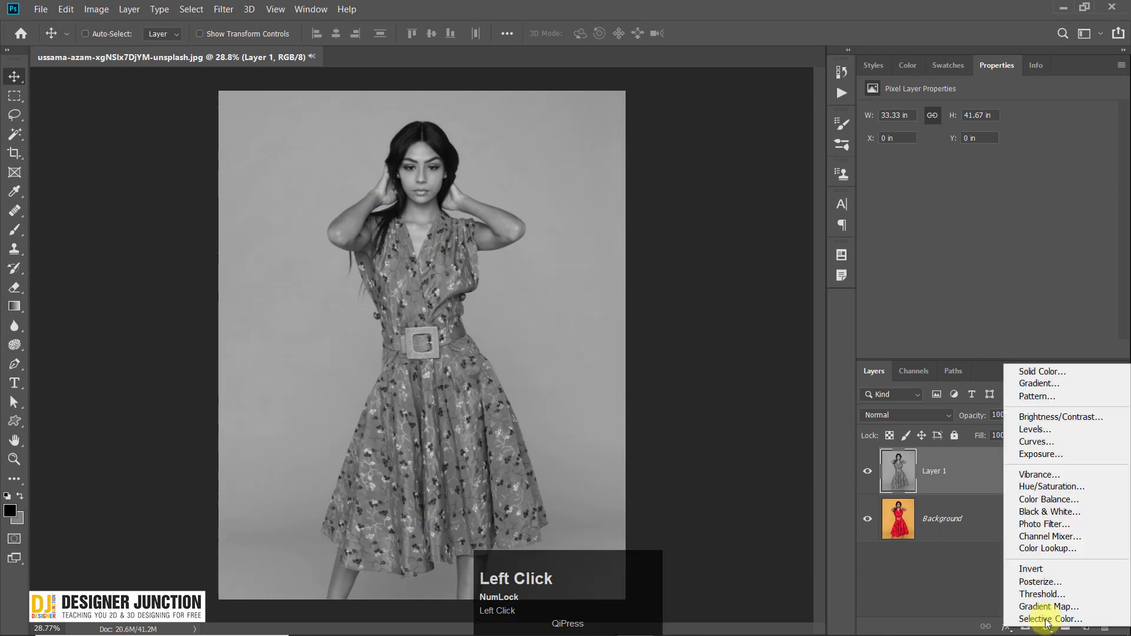
left_click(1052, 442)
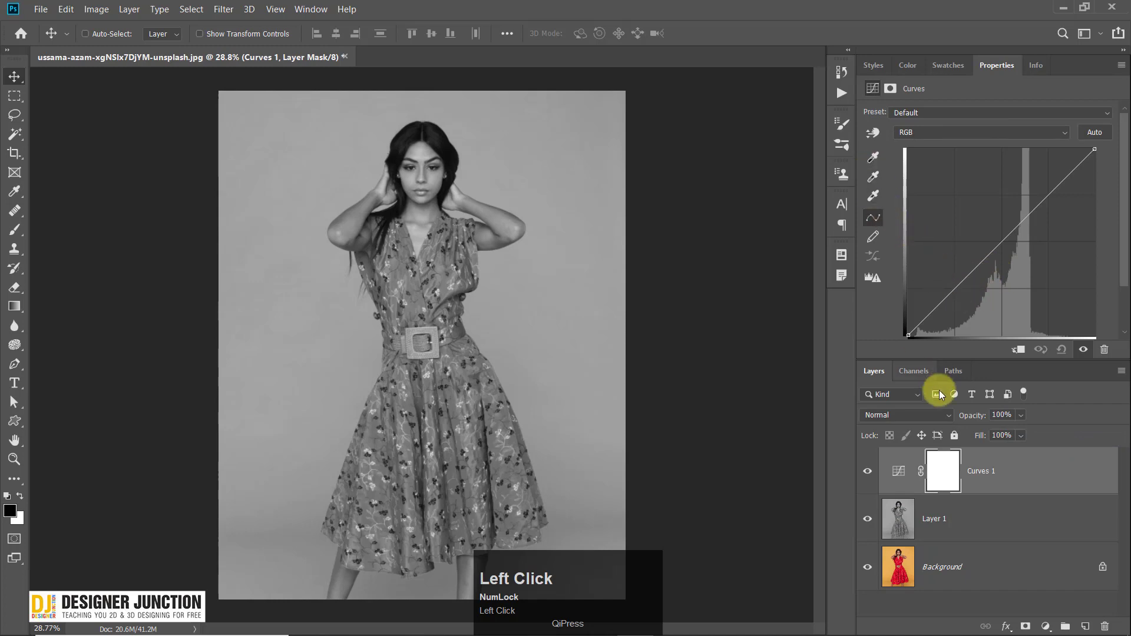
key("ctrl+z")
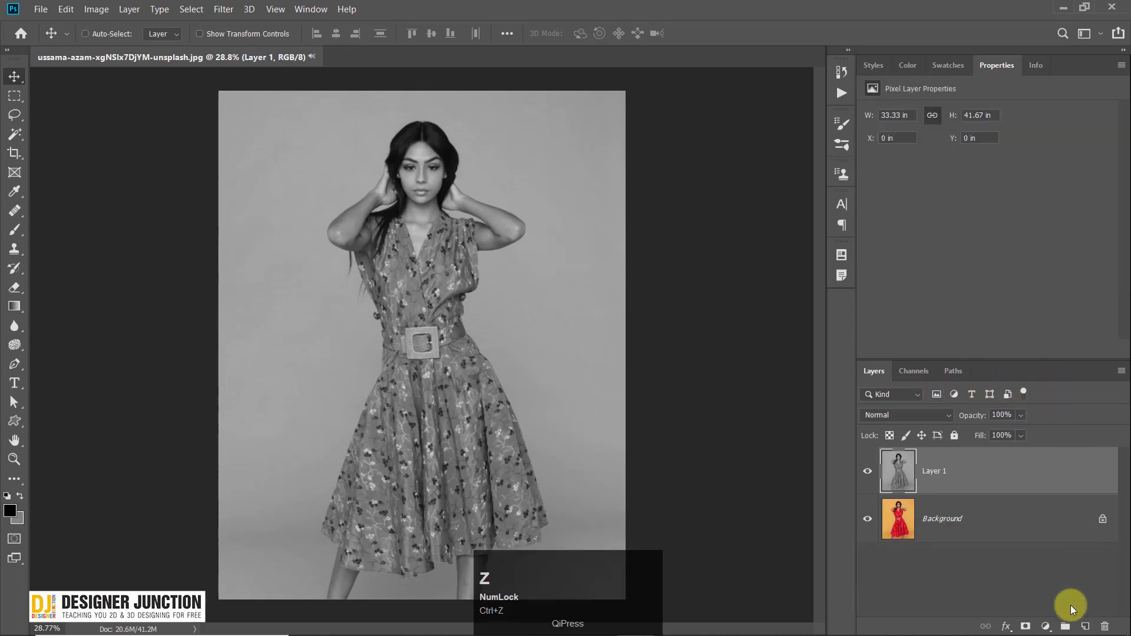
Step: Add a Hue/Saturation adjustment layer above the desaturated copy with Saturation at -100
left_click(1046, 626)
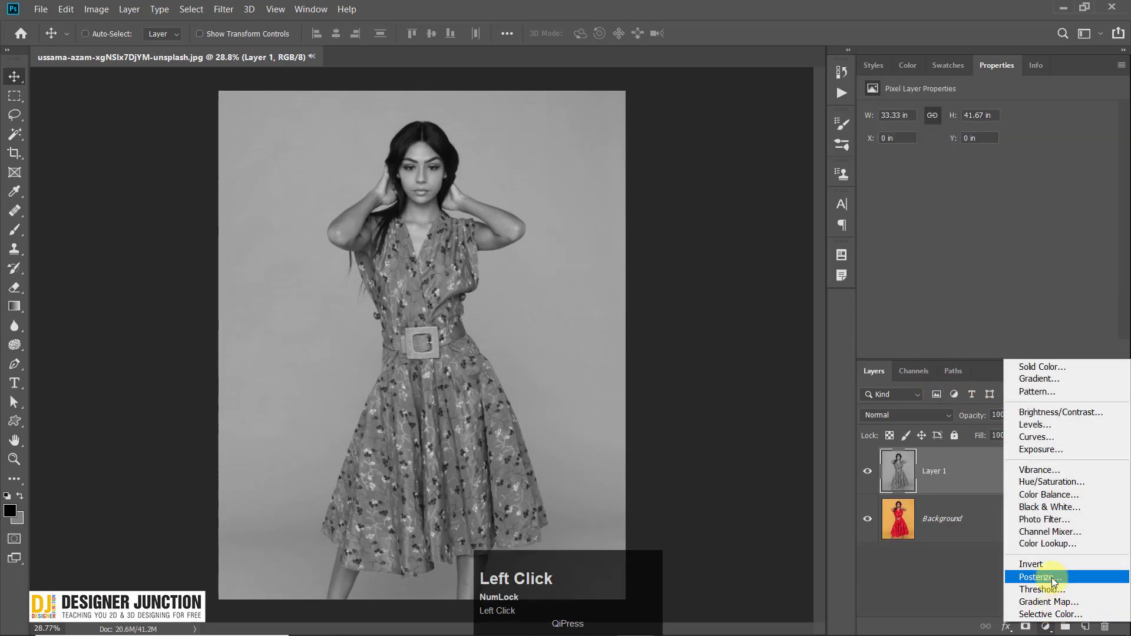
left_click(1068, 484)
left_click_drag(987, 199, 897, 496)
Step: Hide the Hue/Saturation layer and set the desaturated Layer 1 to Soft Light blending, keeping Layer 1 visible
left_click(867, 521)
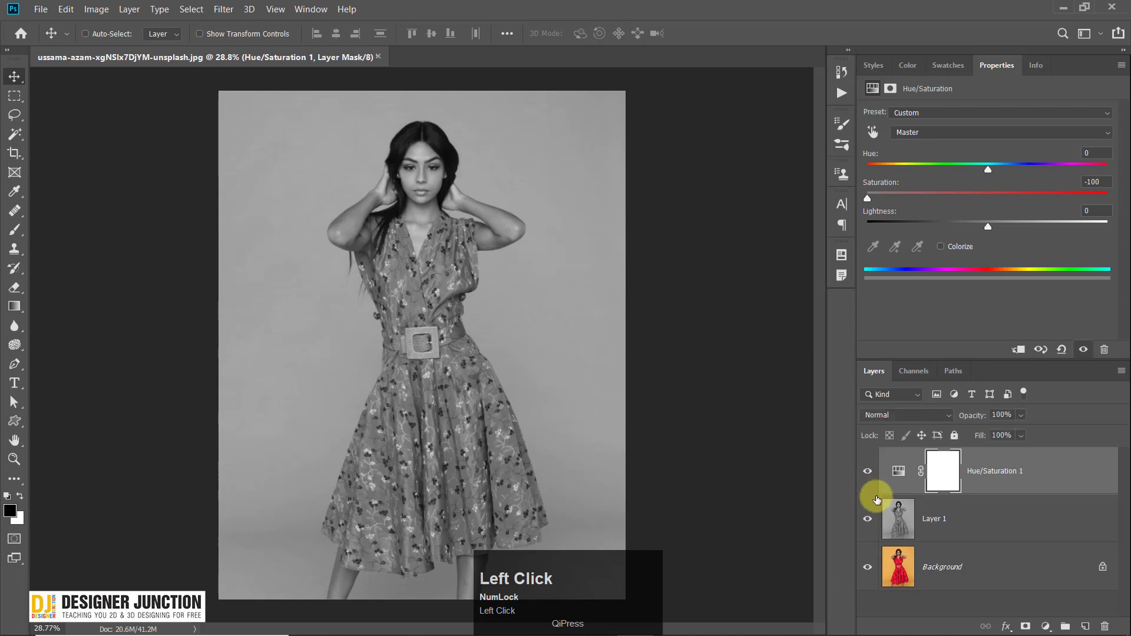
left_click(867, 471)
left_click(995, 506)
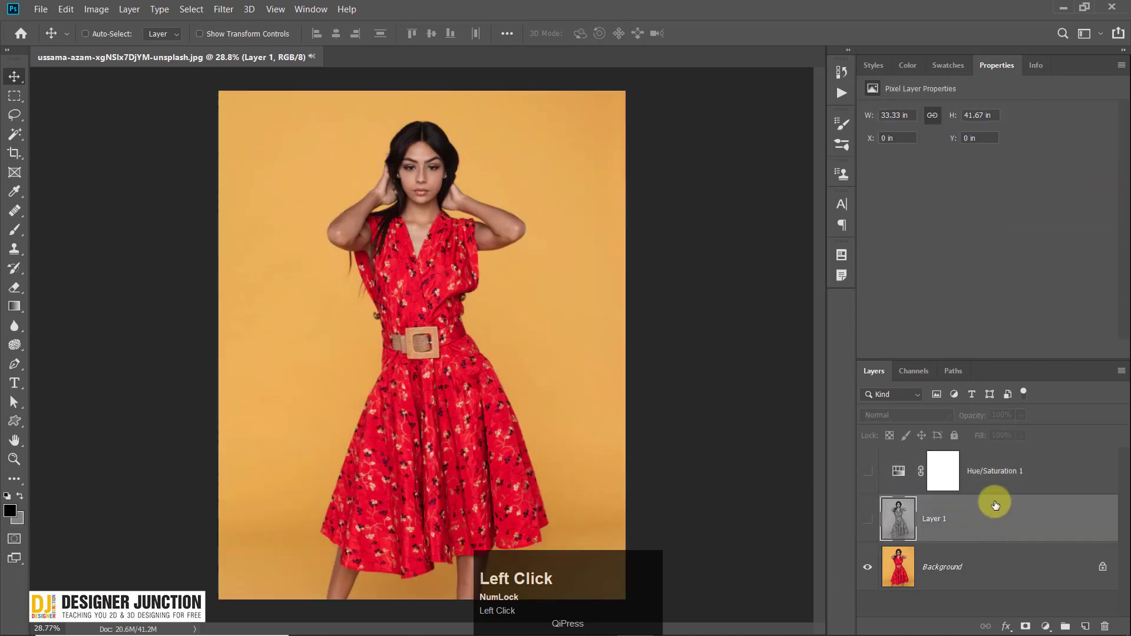
left_click(867, 519)
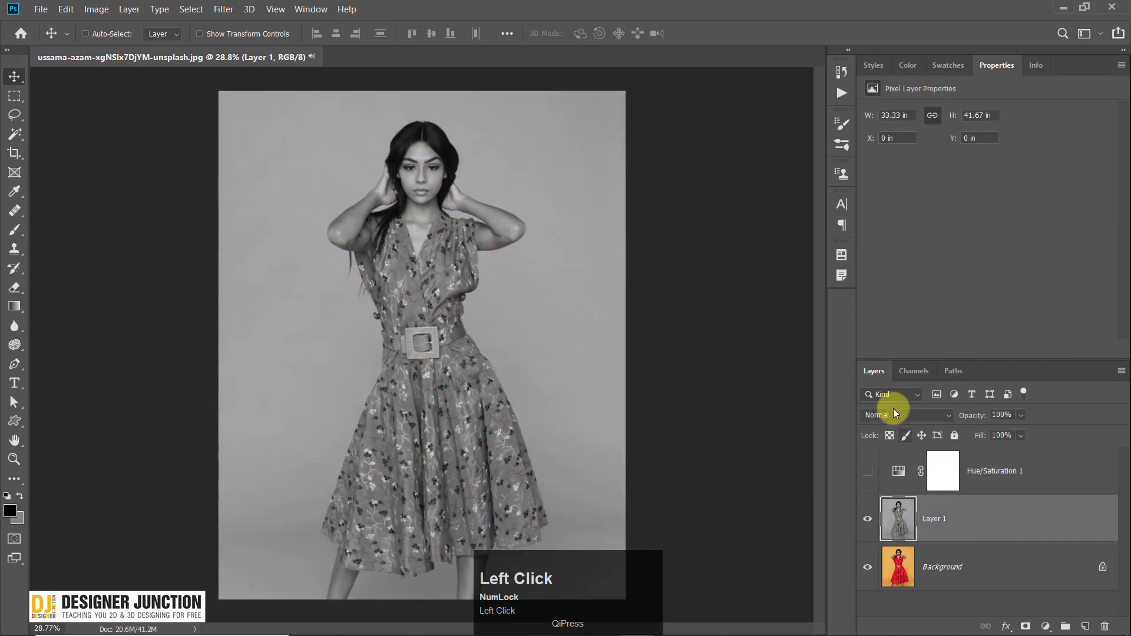
left_click(890, 414)
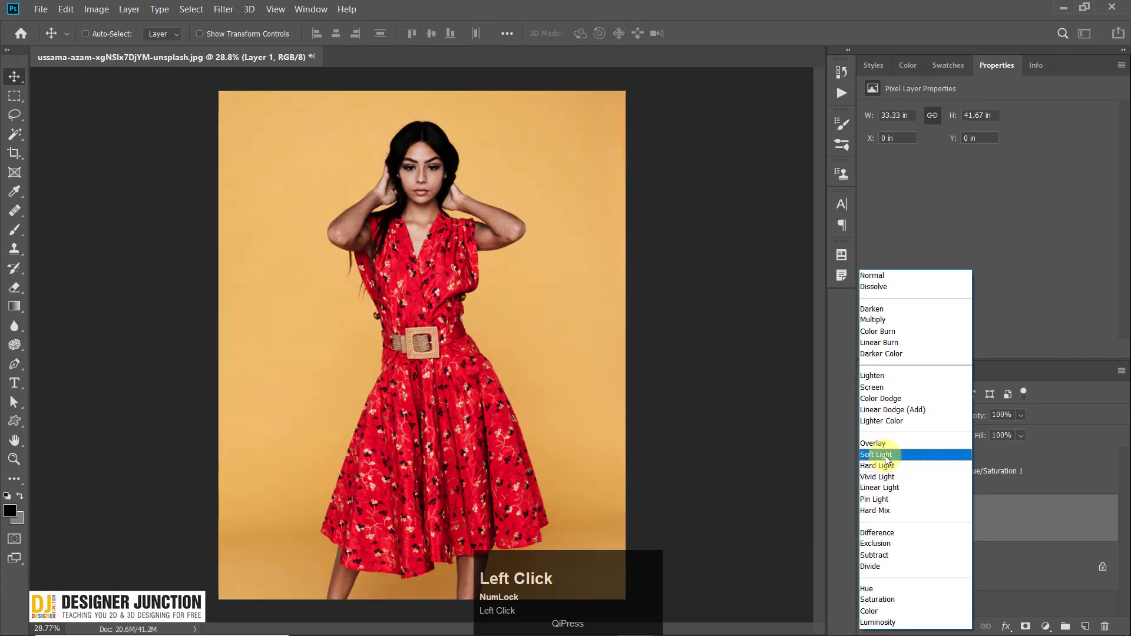
left_click(876, 448)
Step: Hide Layer 1, show the Hue/Saturation layer and set its blending mode to Soft Light
left_click(1055, 471)
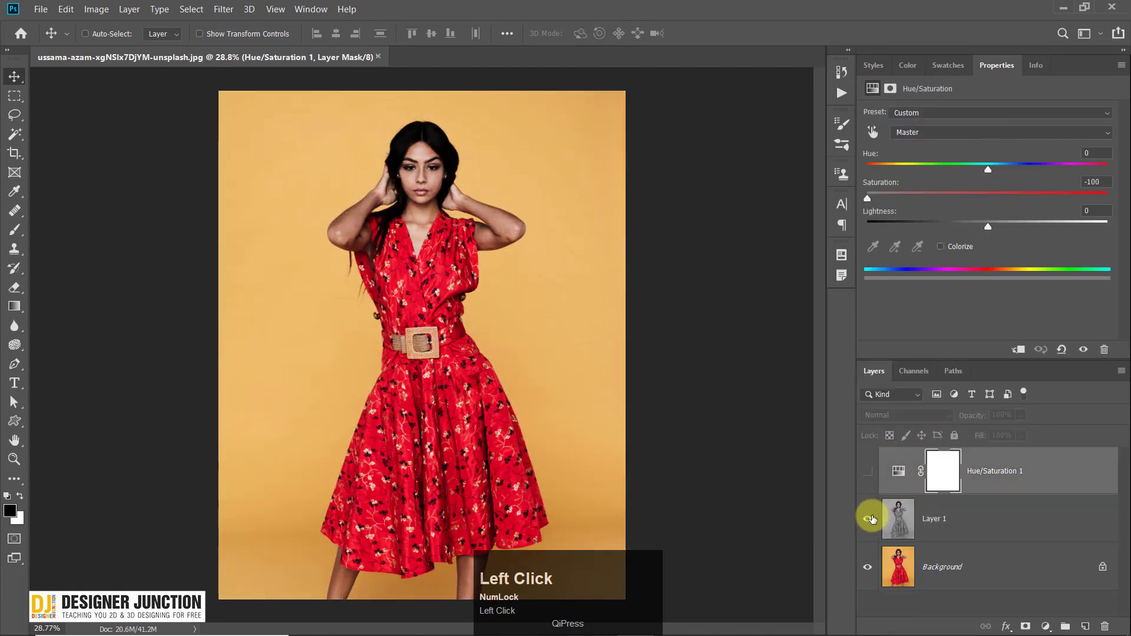
left_click(867, 521)
left_click(867, 521)
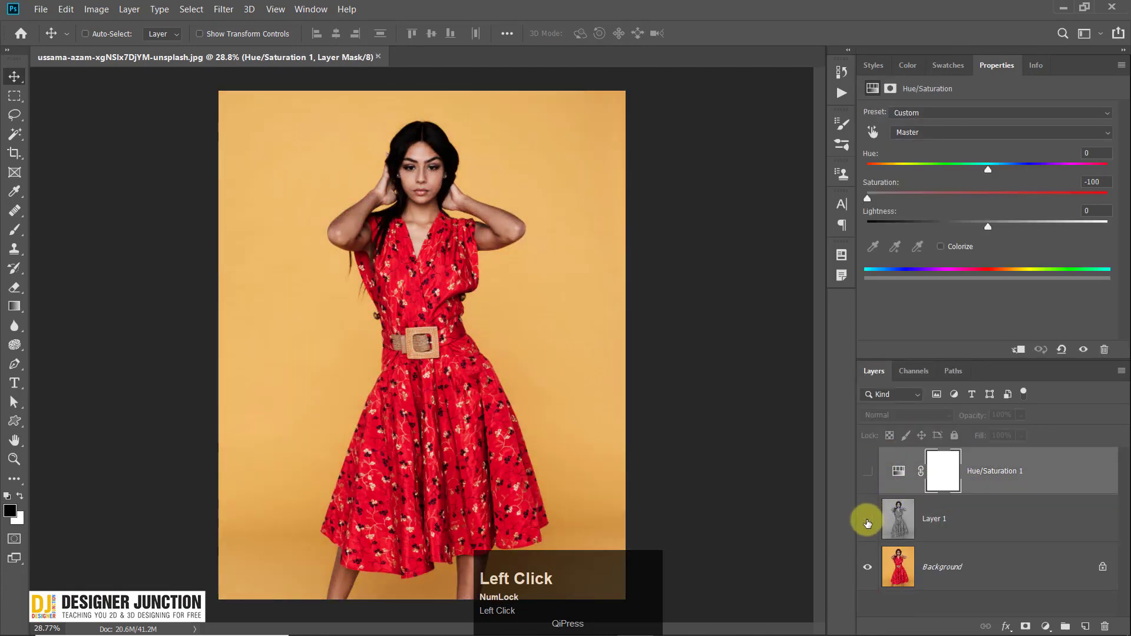
left_click(866, 471)
left_click(907, 414)
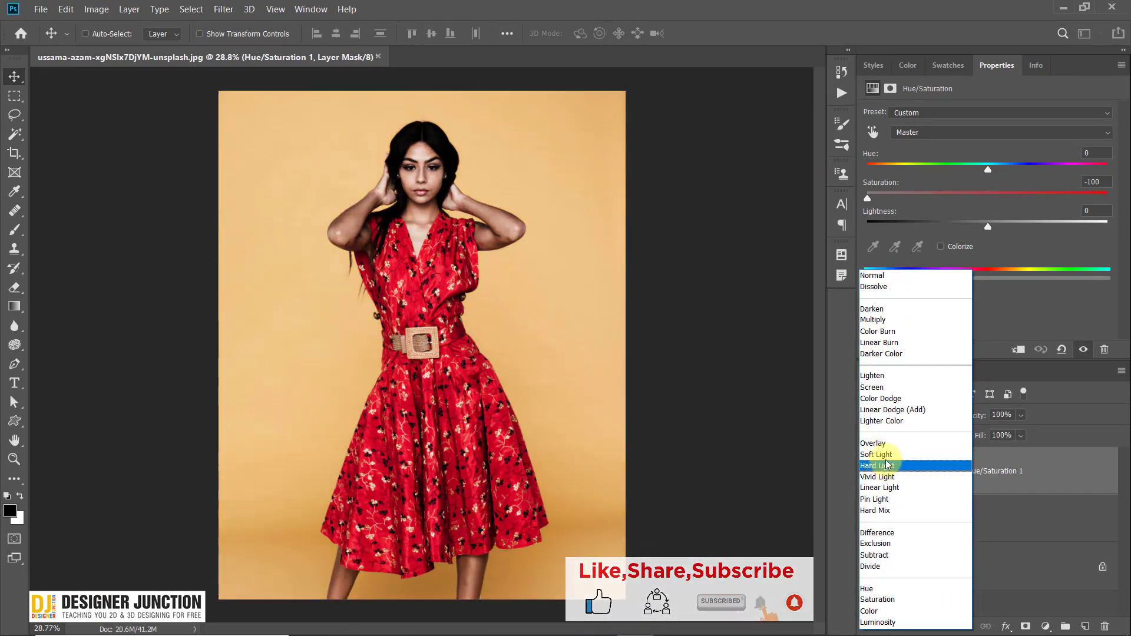
left_click(888, 465)
Step: Compare the contrast effect of the desaturated Layer 1 with that of the Hue/Saturation layer by alternating their visibility, leaving Layer 1 shown
left_click(916, 533)
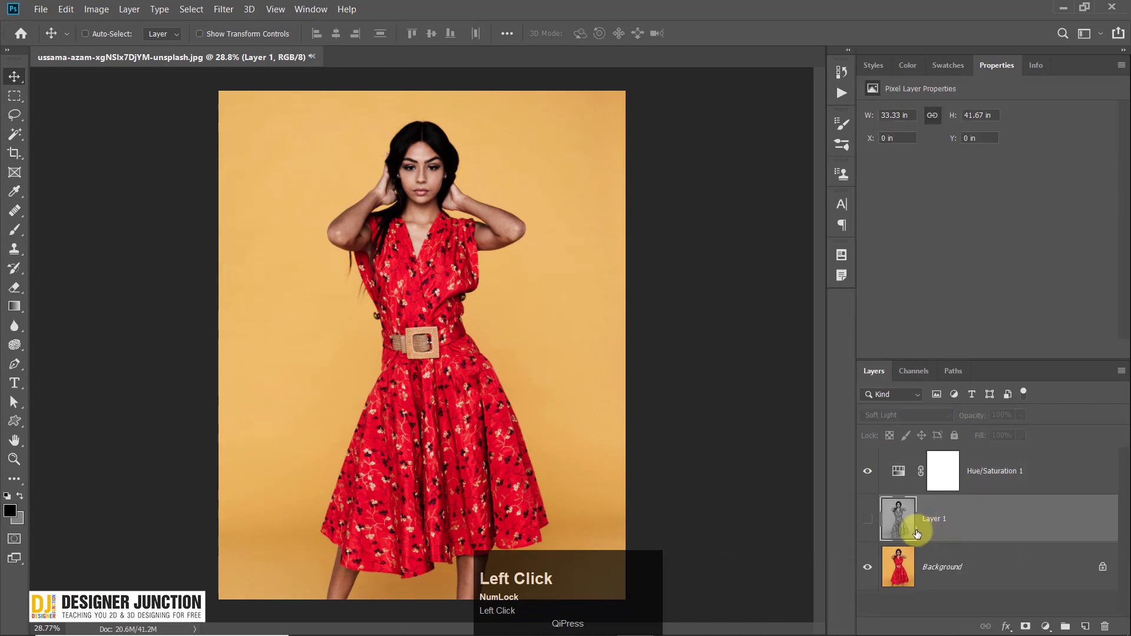
left_click(868, 517)
left_click(867, 471)
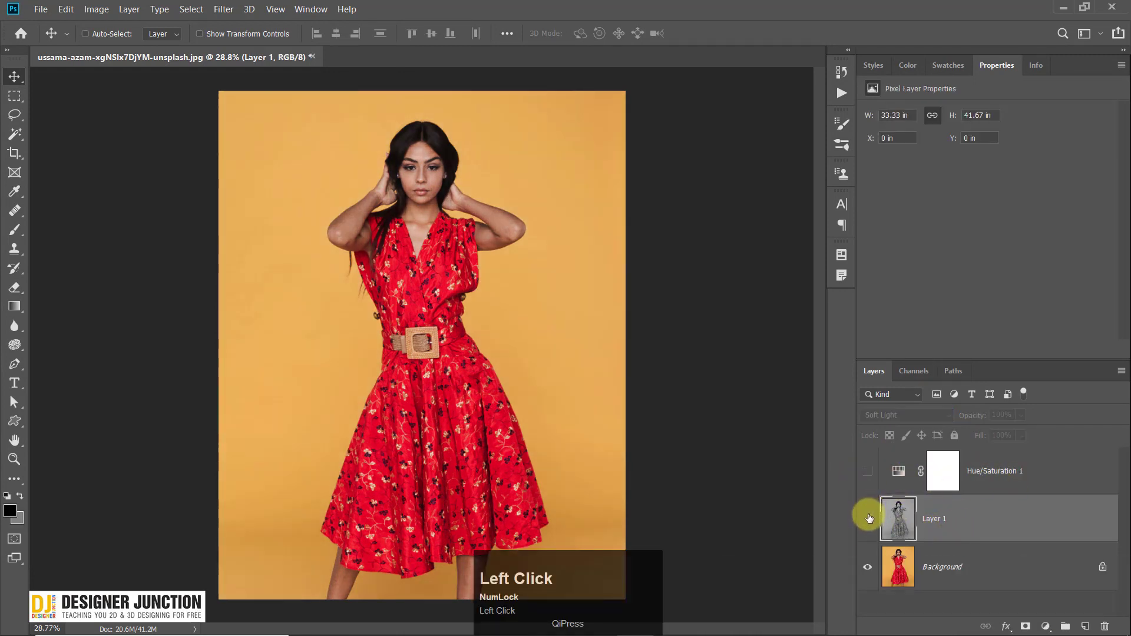
left_click(868, 519)
left_click(868, 520)
left_click(867, 471)
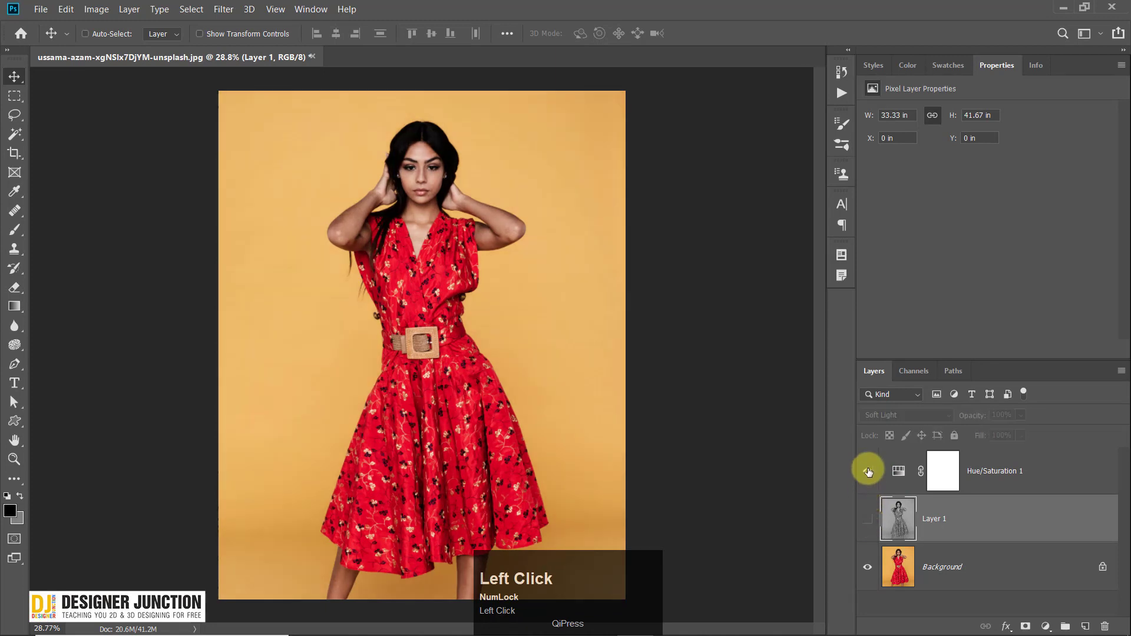
left_click(868, 471)
left_click(868, 519)
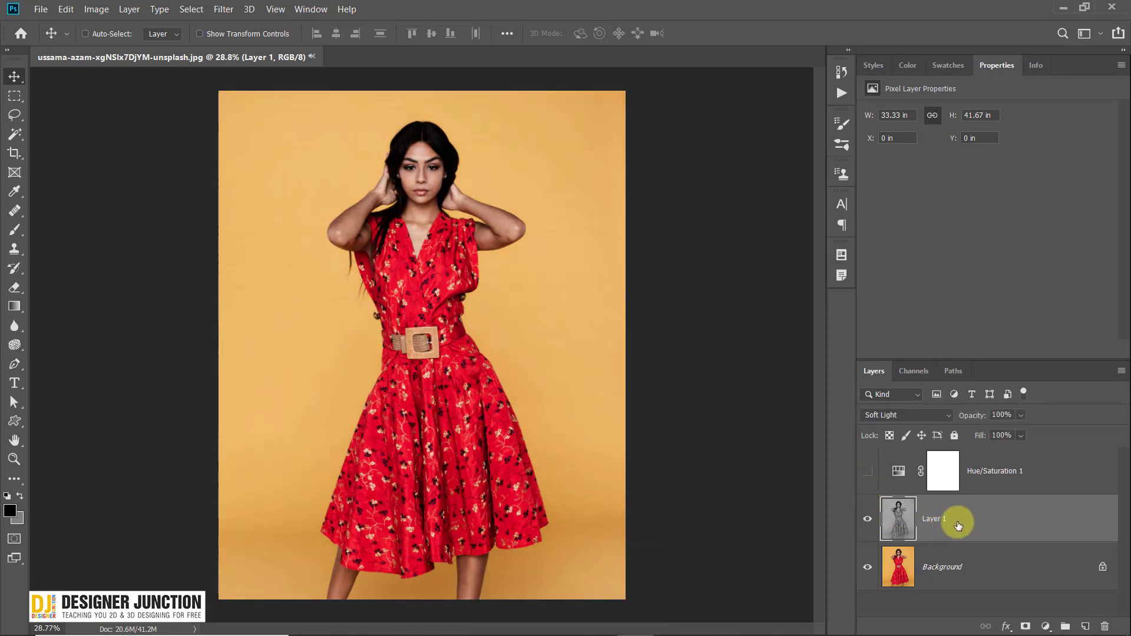
left_click(867, 518)
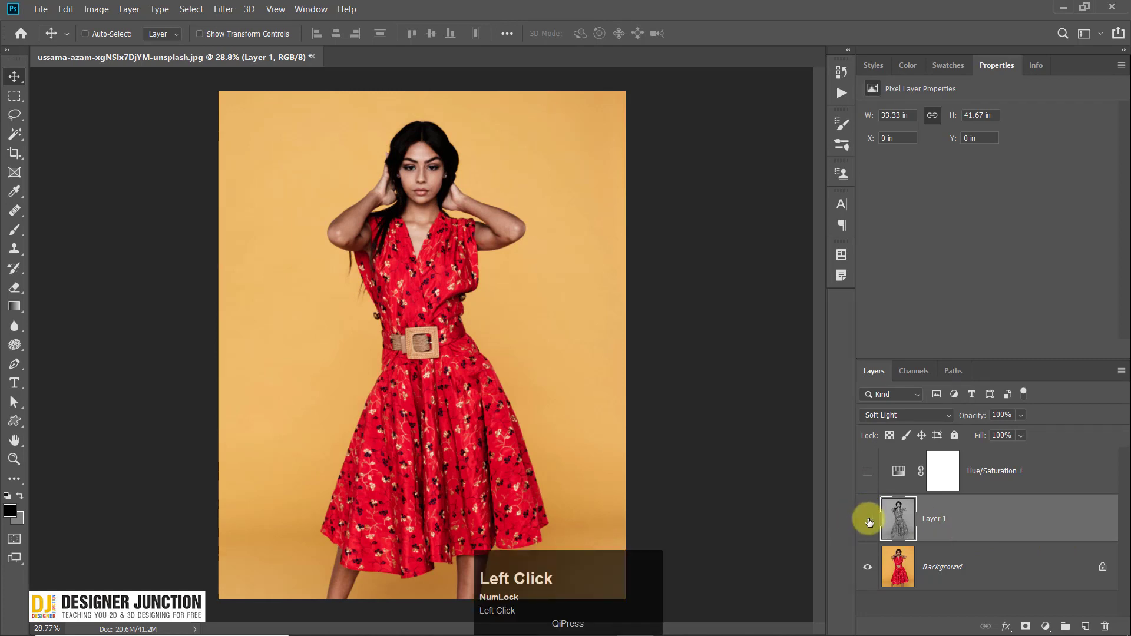
left_click(868, 471)
left_click(868, 472)
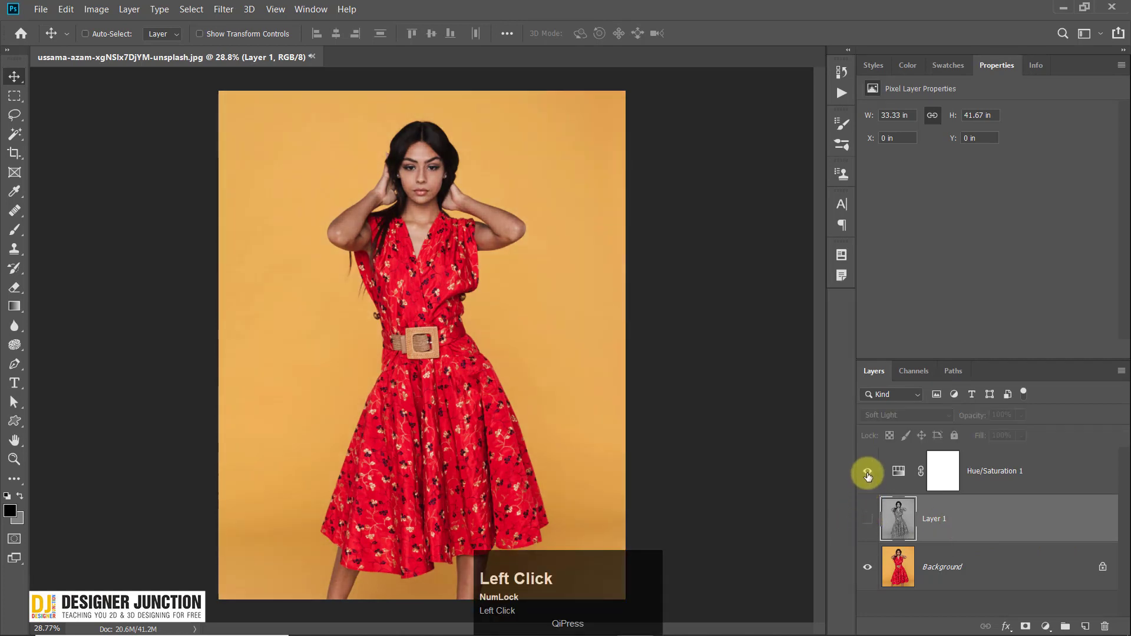
left_click(868, 474)
left_click(867, 474)
left_click(867, 519)
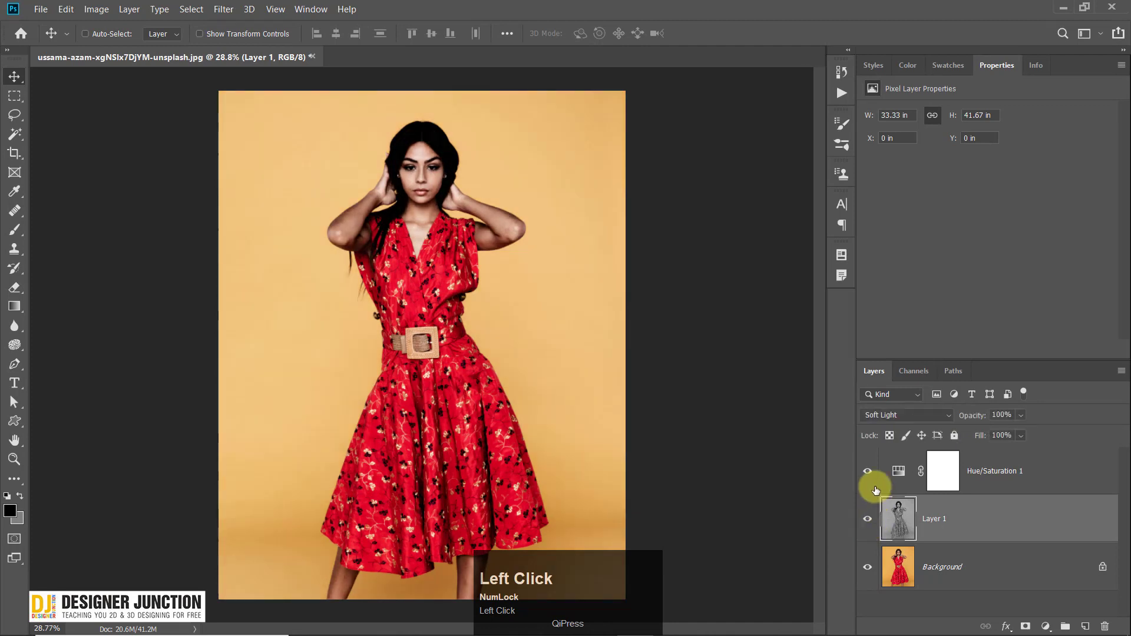
left_click(867, 519)
left_click(867, 471)
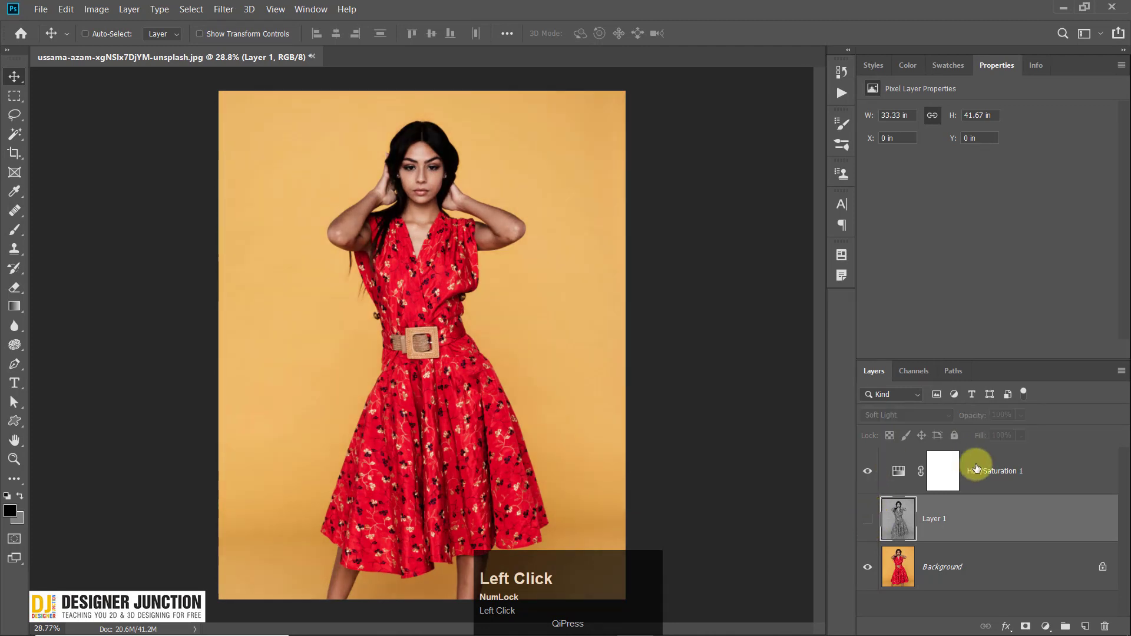
left_click(867, 472)
left_click(867, 518)
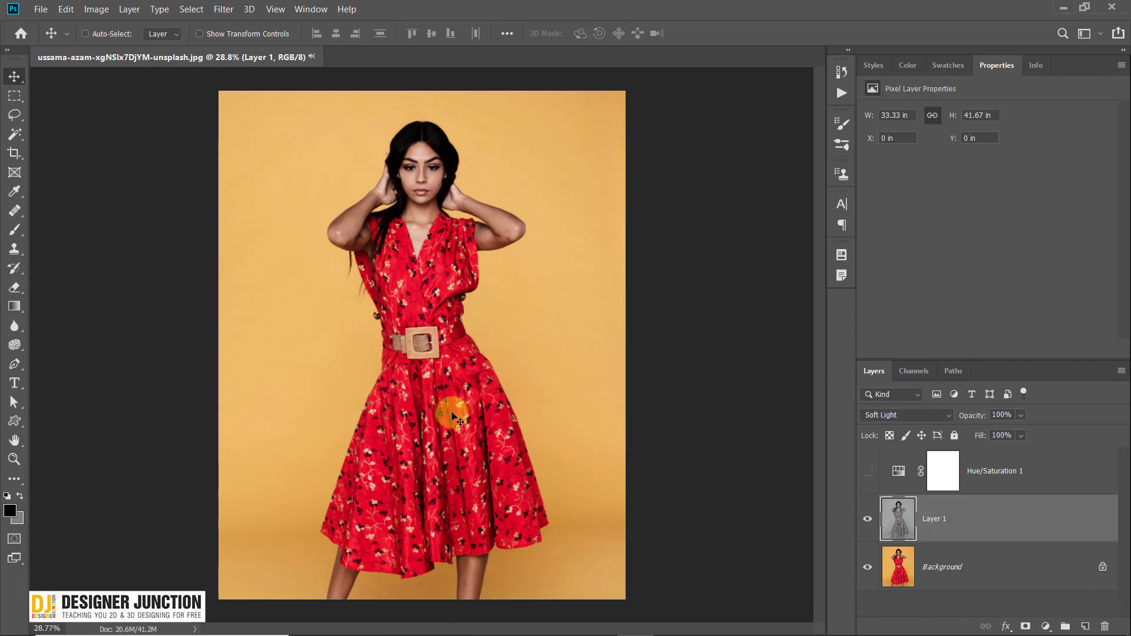
Step: Try shifting Layer 1 sideways out of alignment with the Background, undoing each move
left_click_drag(420, 372, 438, 372)
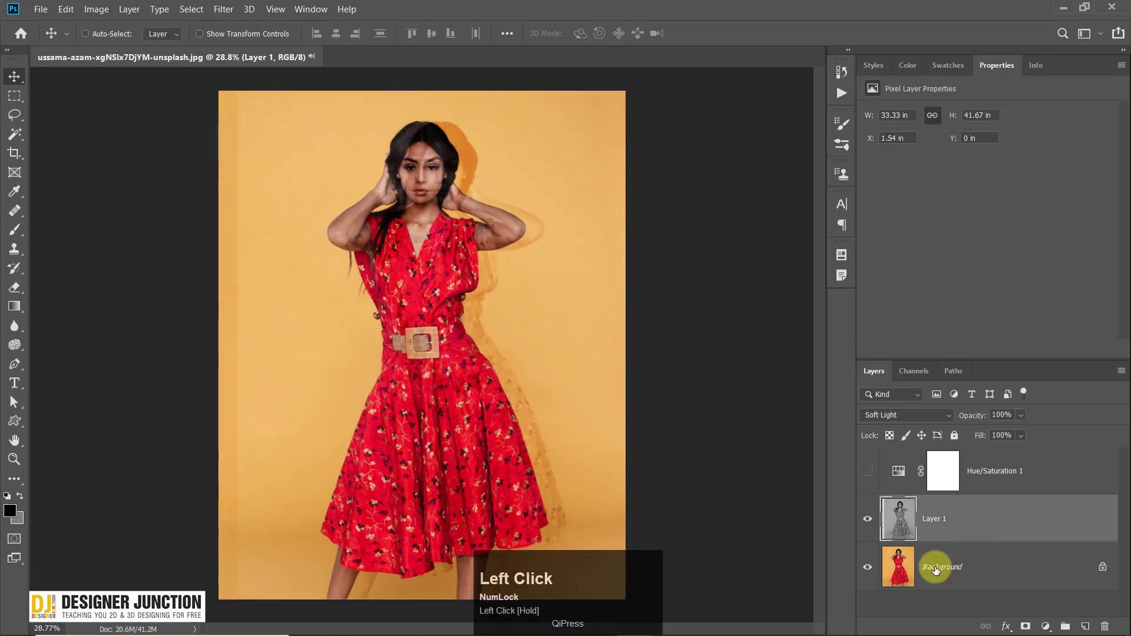
key("ctrl+z")
left_click_drag(470, 410, 662, 437)
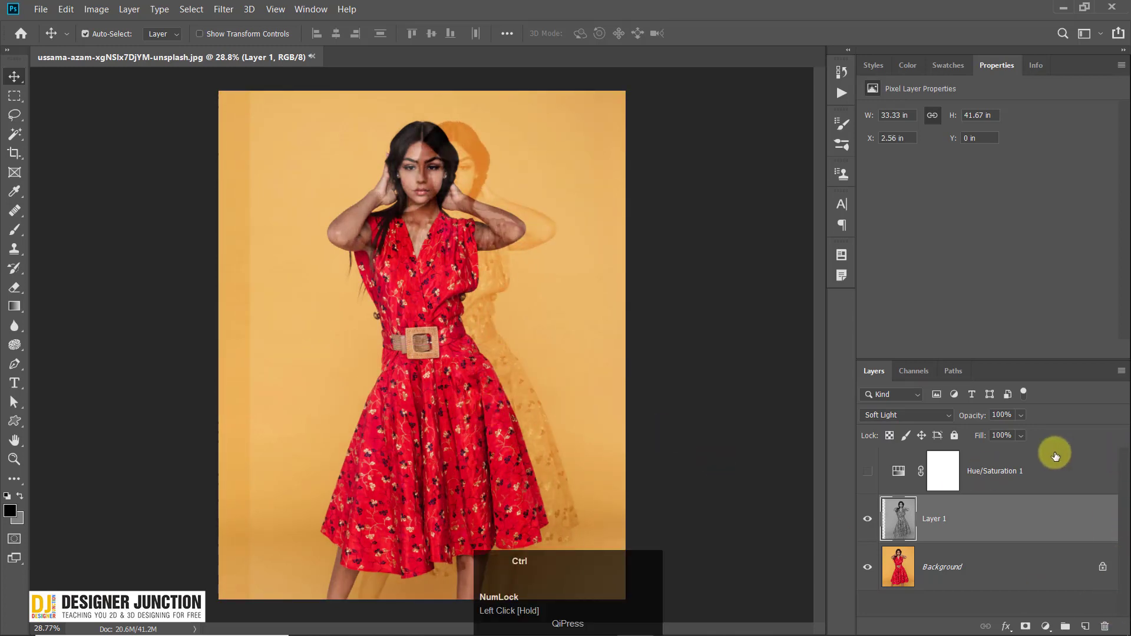
key("ctrl+z")
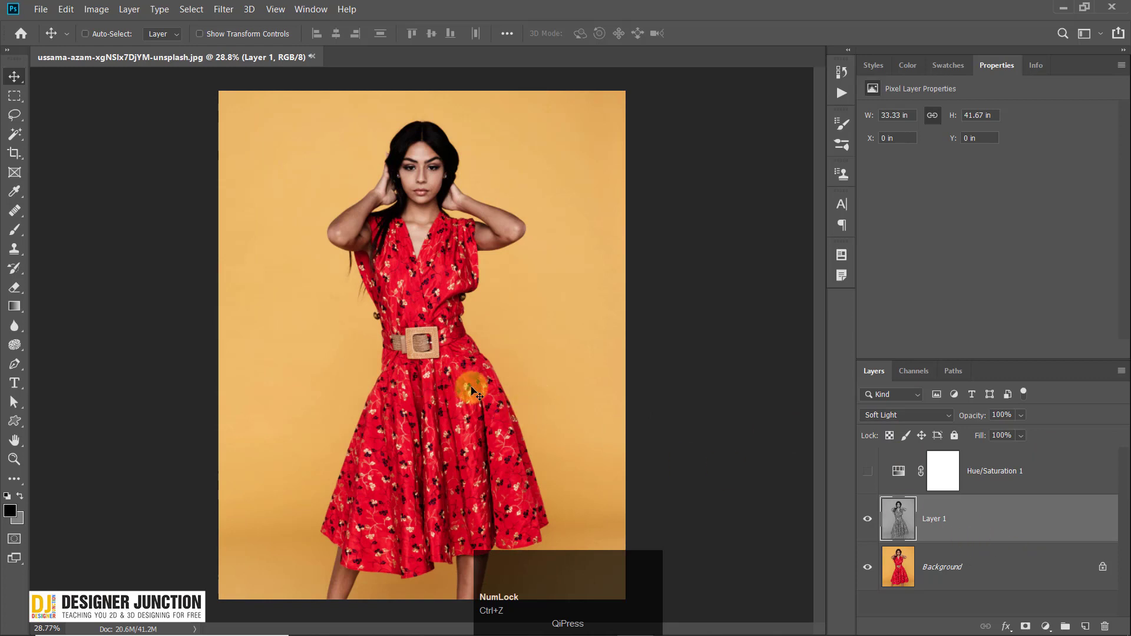
Step: Try scaling Layer 1 down proportionally to about 31.33 by 39.16 in, and undo the transform
key("ctrl+t")
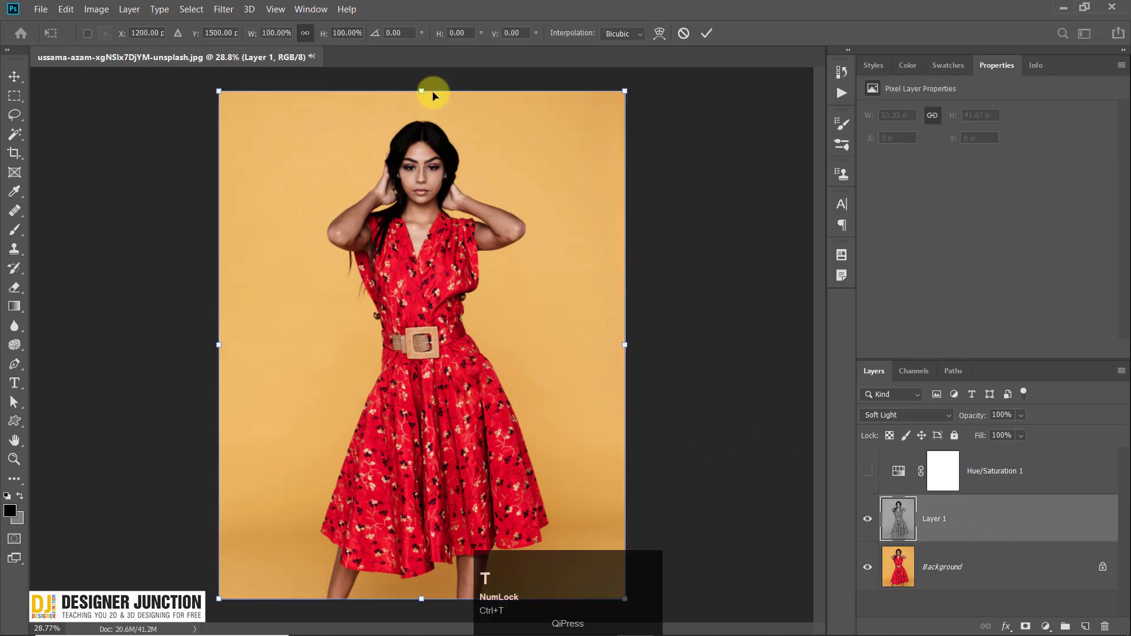
left_click_drag(426, 92, 424, 122)
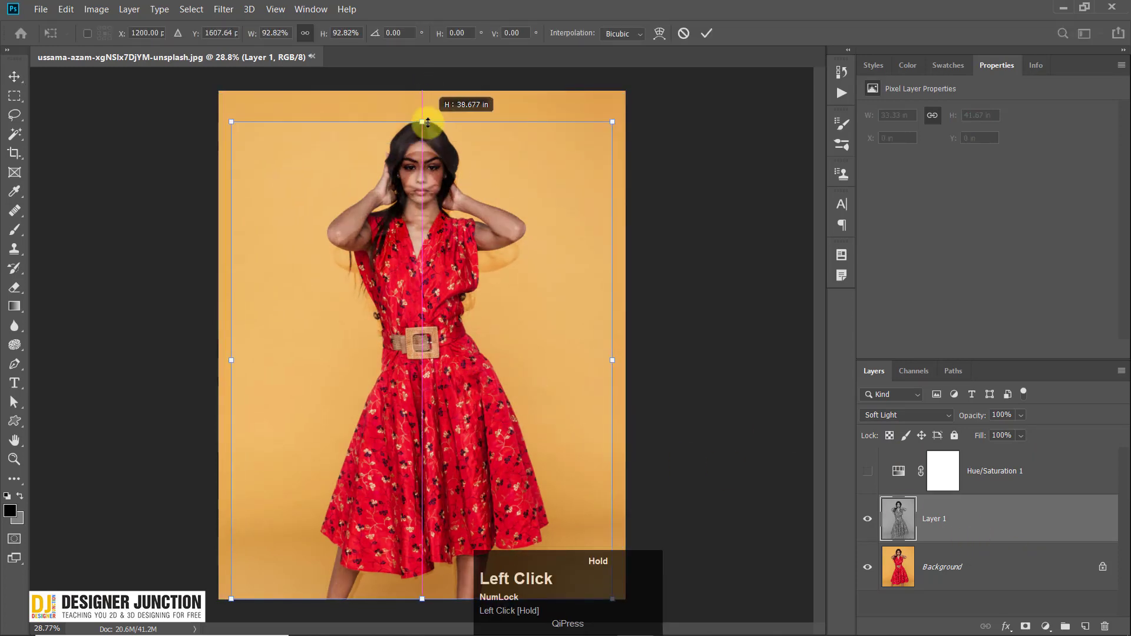
key("Return")
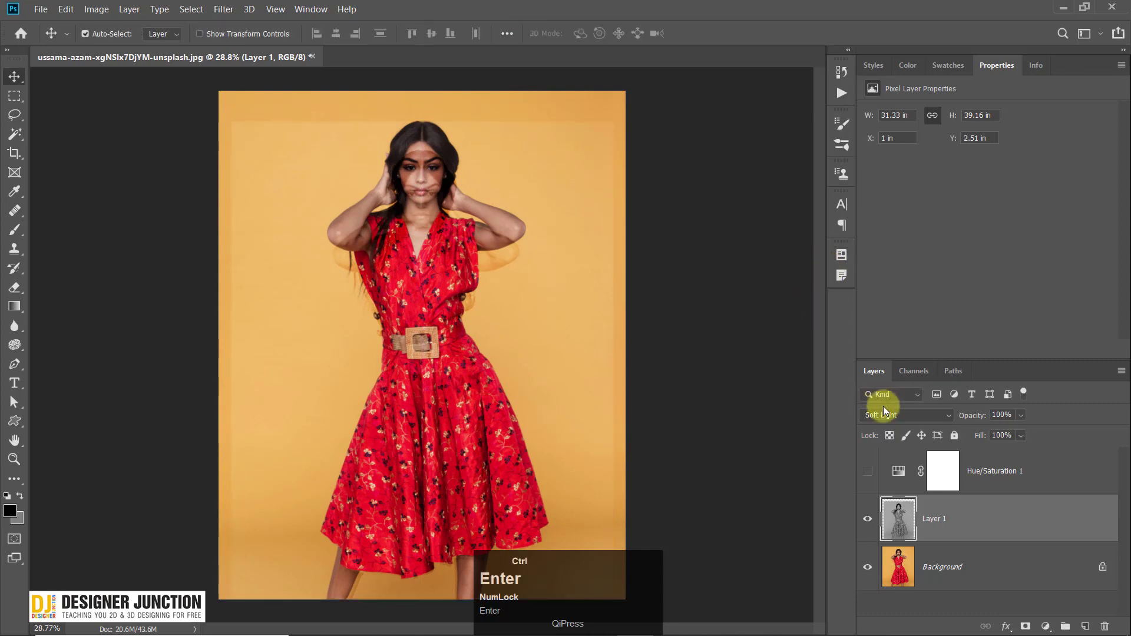
key("ctrl+z")
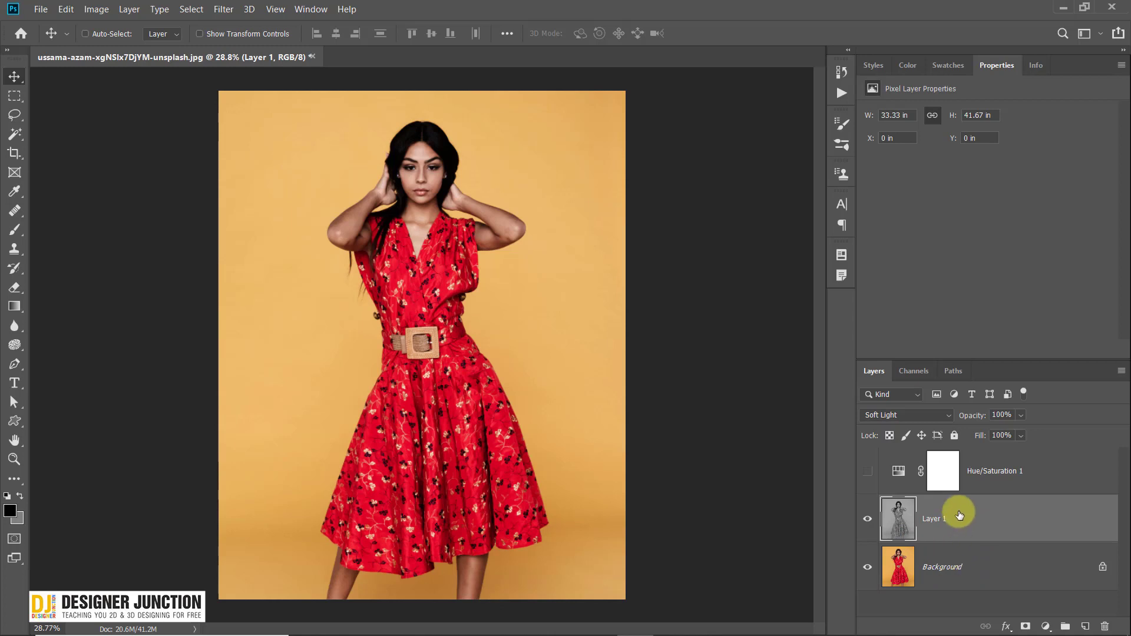
Step: Delete the desaturated Layer 1, and select and show the Hue/Saturation layer
left_click_drag(1004, 513, 1105, 629)
left_click(971, 474)
left_click(868, 471)
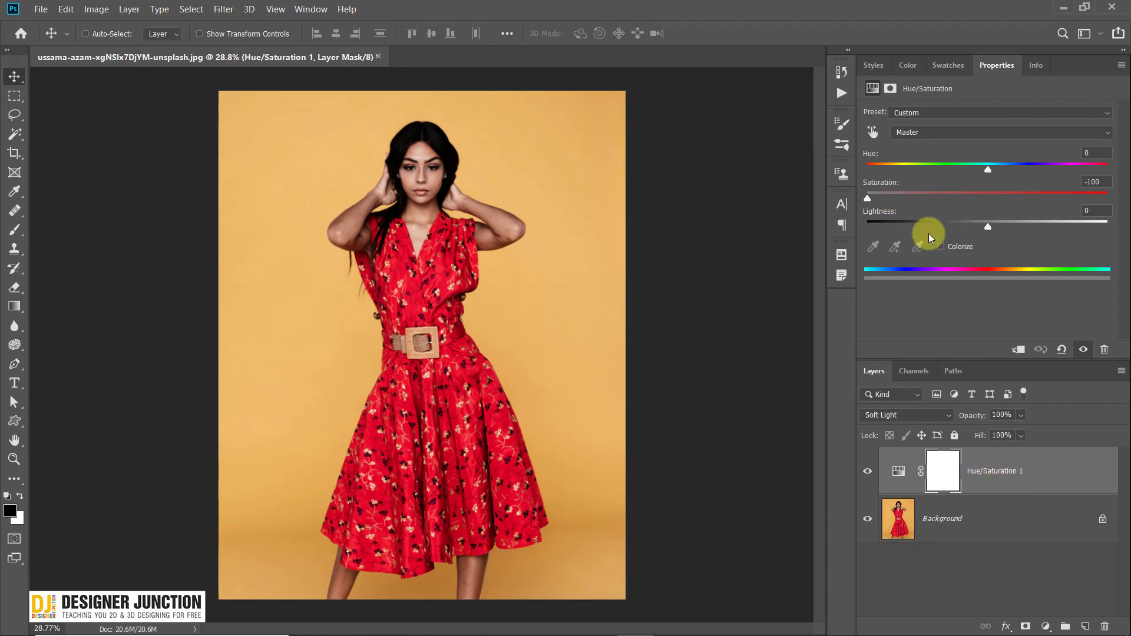
Step: Add a Curves adjustment layer above Hue/Saturation and flatten its RGB curve by moving both end points to about mid-grey output
left_click(1046, 627)
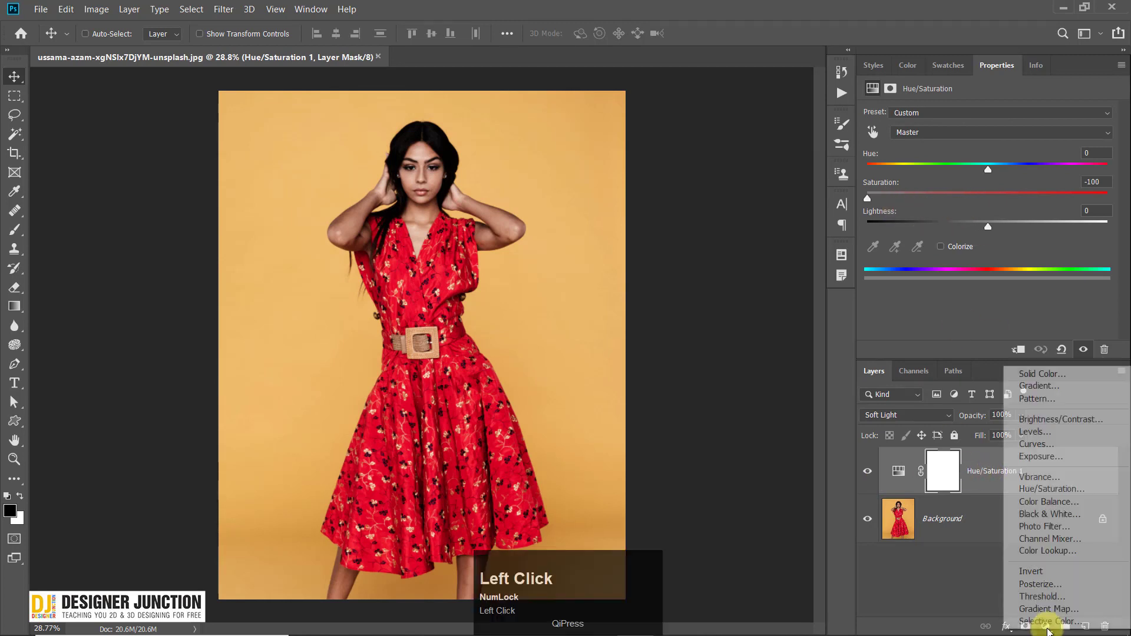
left_click(1046, 443)
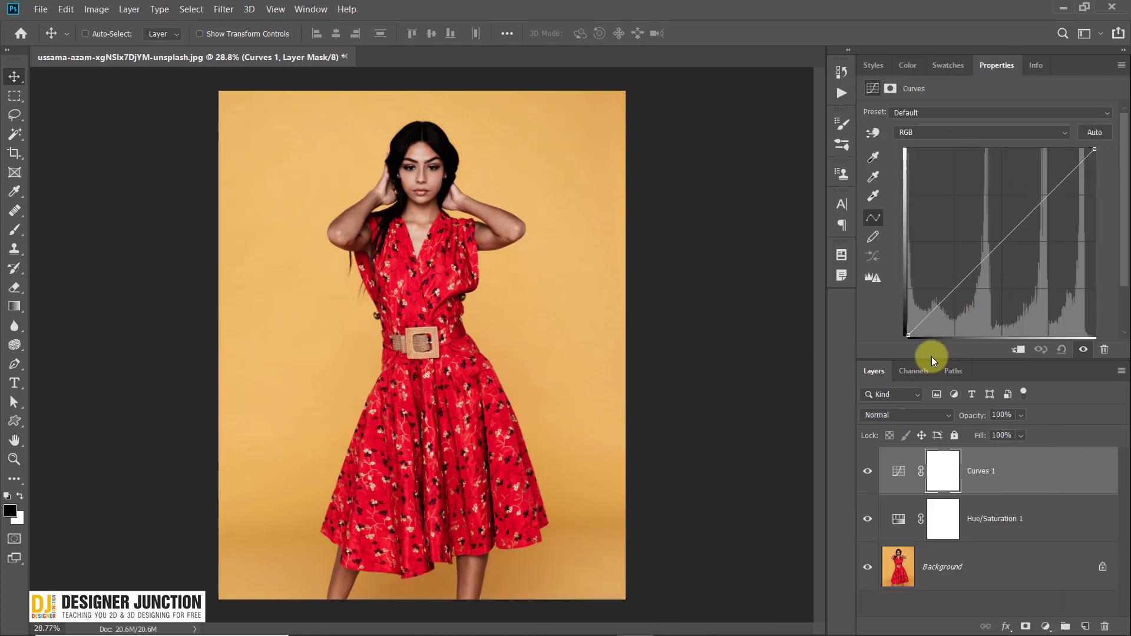
left_click_drag(910, 335, 909, 242)
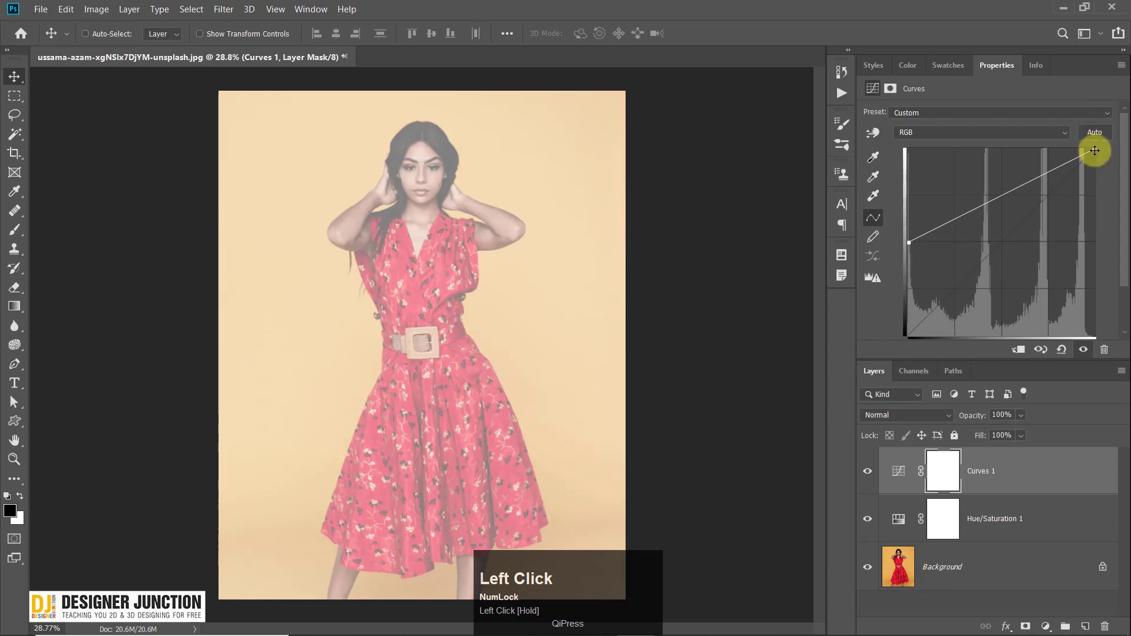
left_click_drag(1094, 150, 1093, 240)
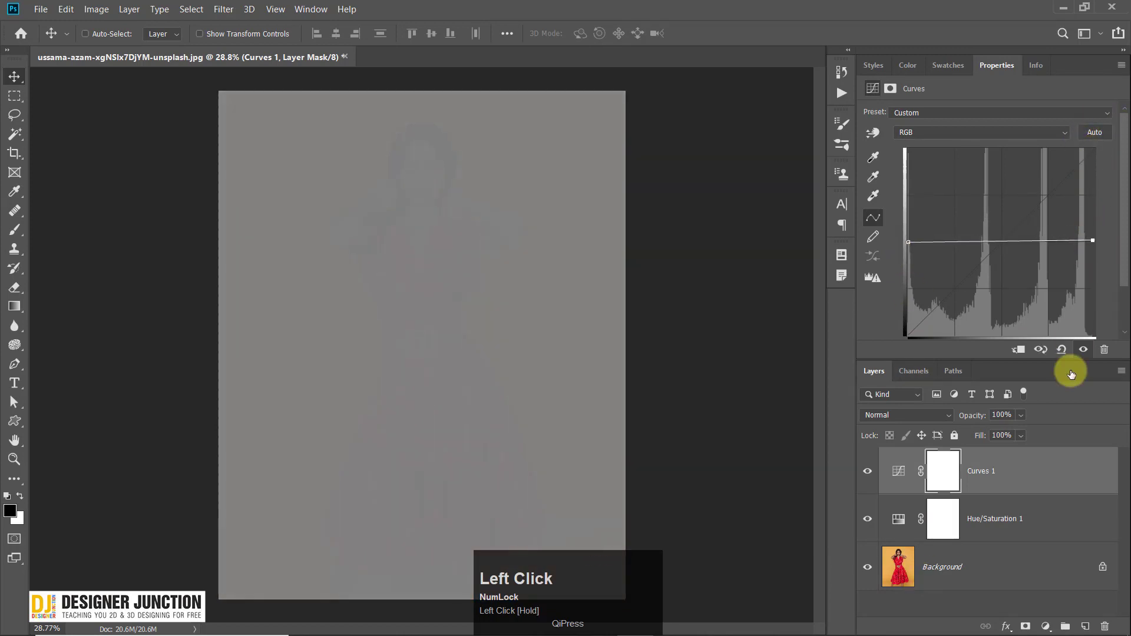
Step: Set the output of both end points of the RGB curve to exactly 128
scroll(1078, 355, "down", 1)
left_click_drag(1075, 376, 1074, 430)
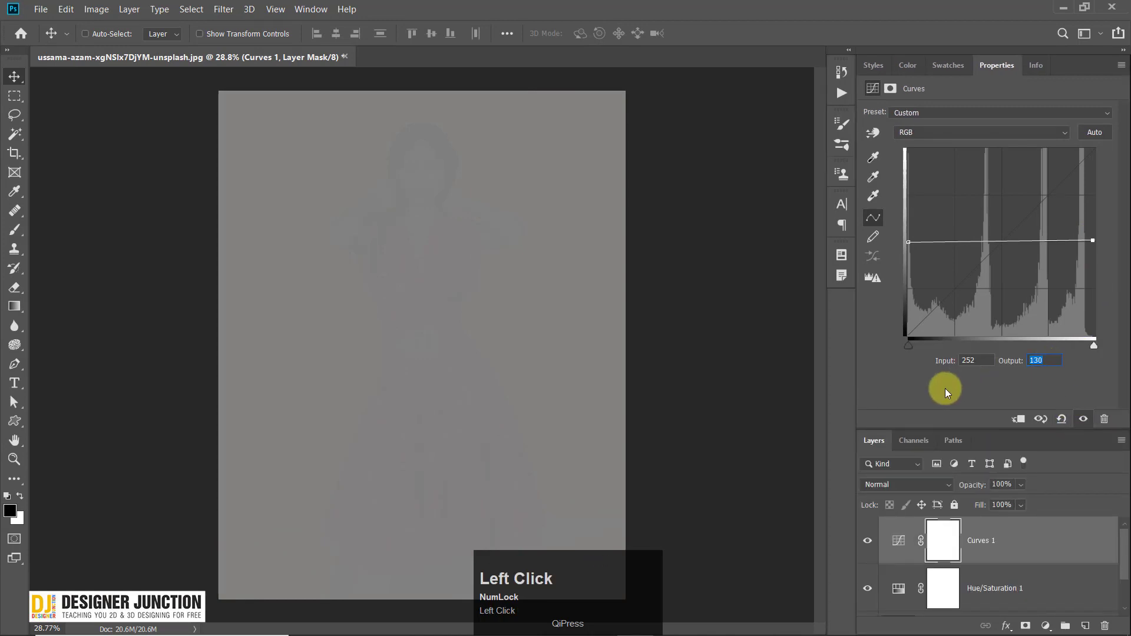
type("128")
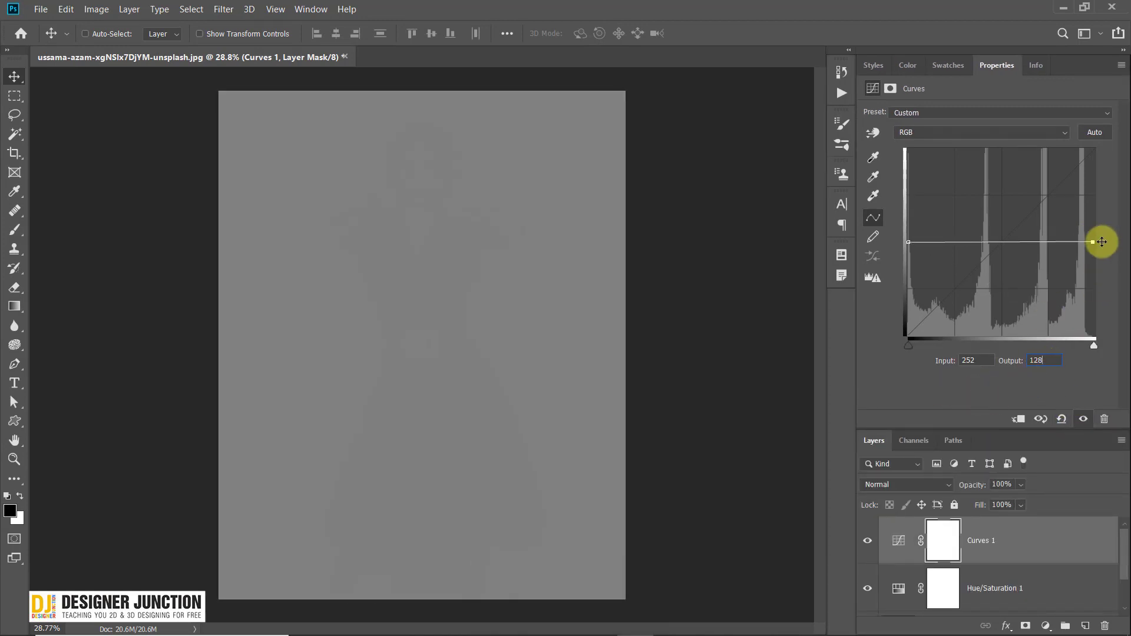
left_click(1047, 361)
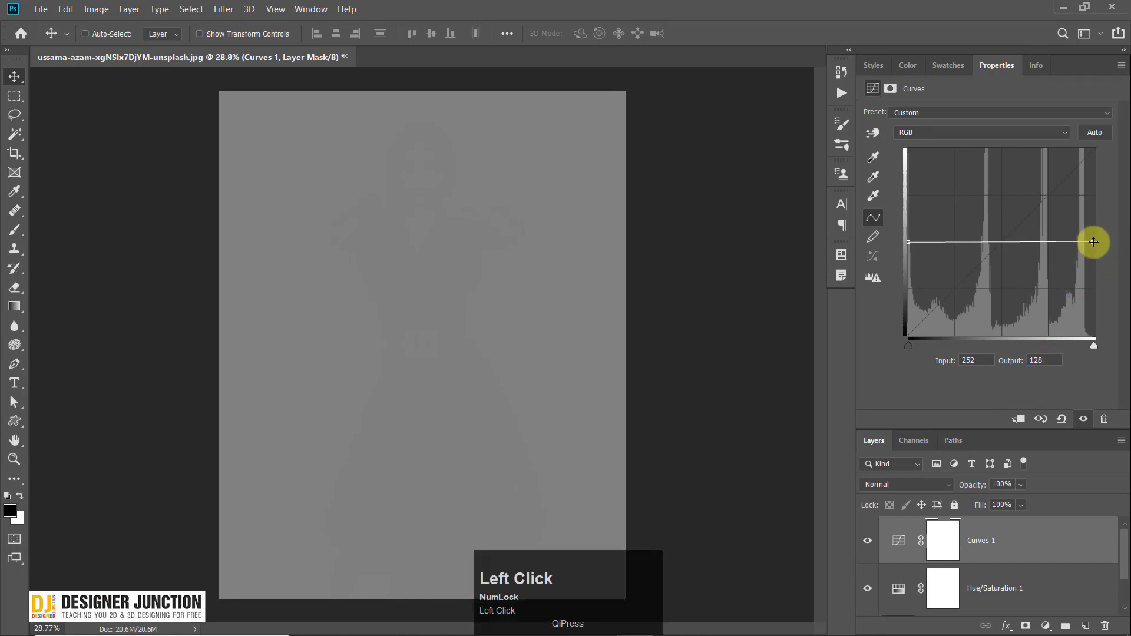
left_click(909, 242)
left_click(1048, 355)
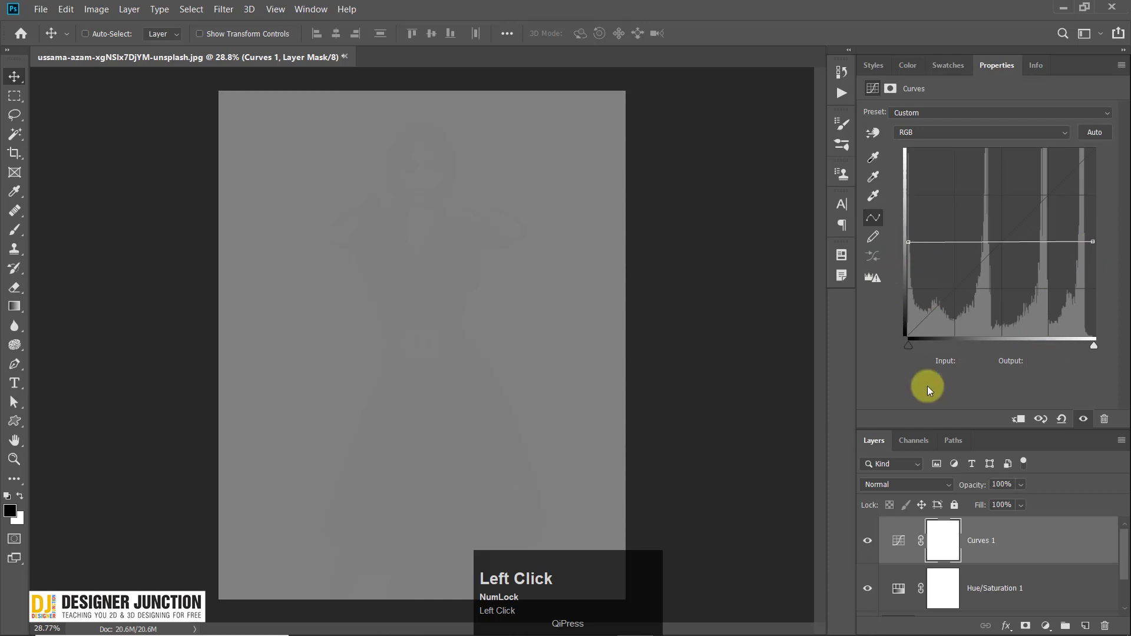
left_click_drag(908, 242, 892, 384)
type("128")
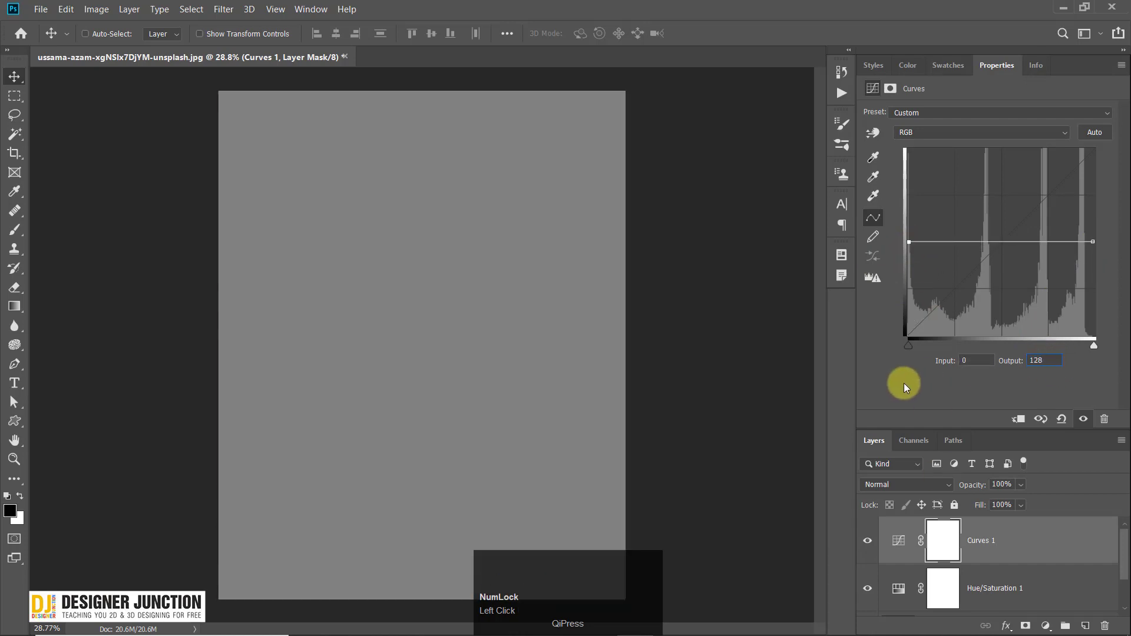
left_click(920, 387)
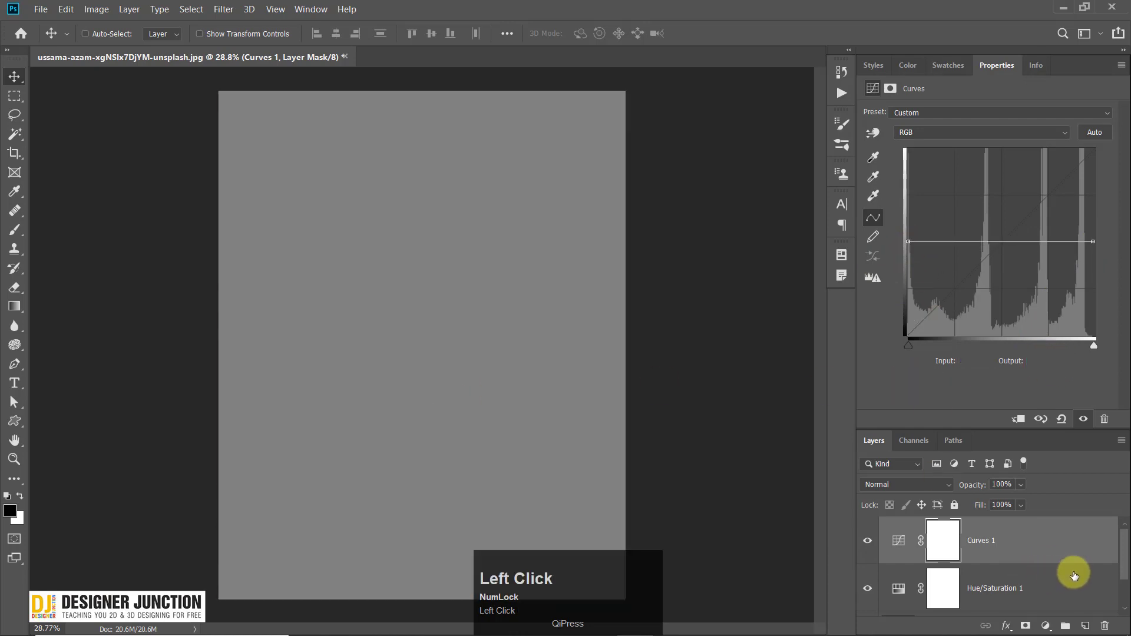
Step: Clip the Curves 1 layer to the Hue/Saturation layer below it
scroll(1069, 568, "down", 1)
left_click_drag(1041, 431, 1048, 355)
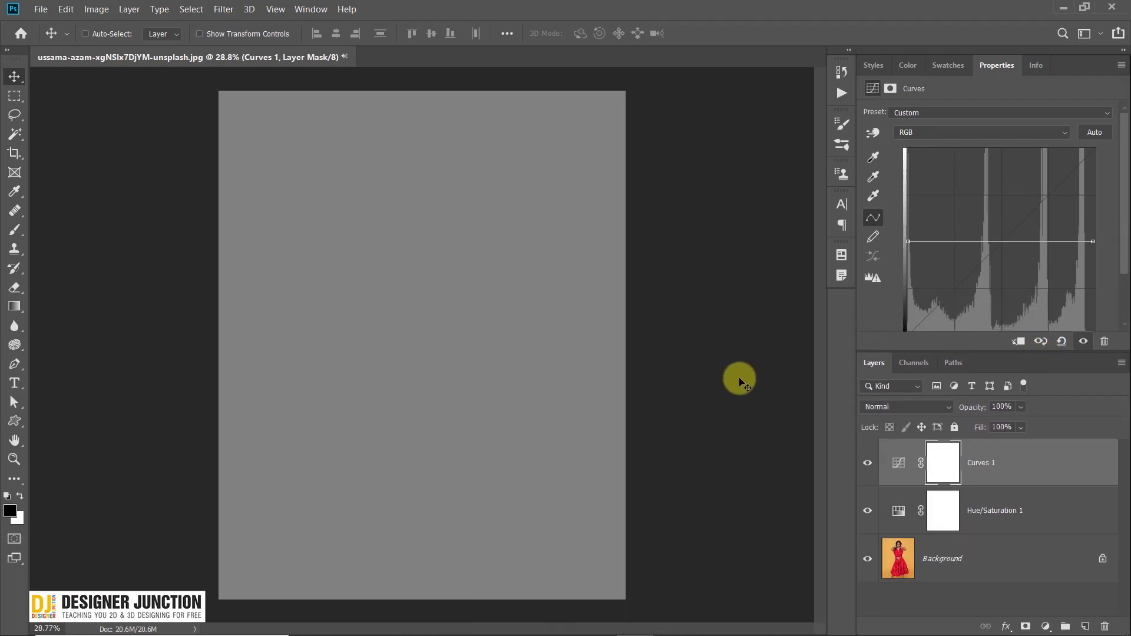
left_click(1013, 510)
left_click(1025, 467)
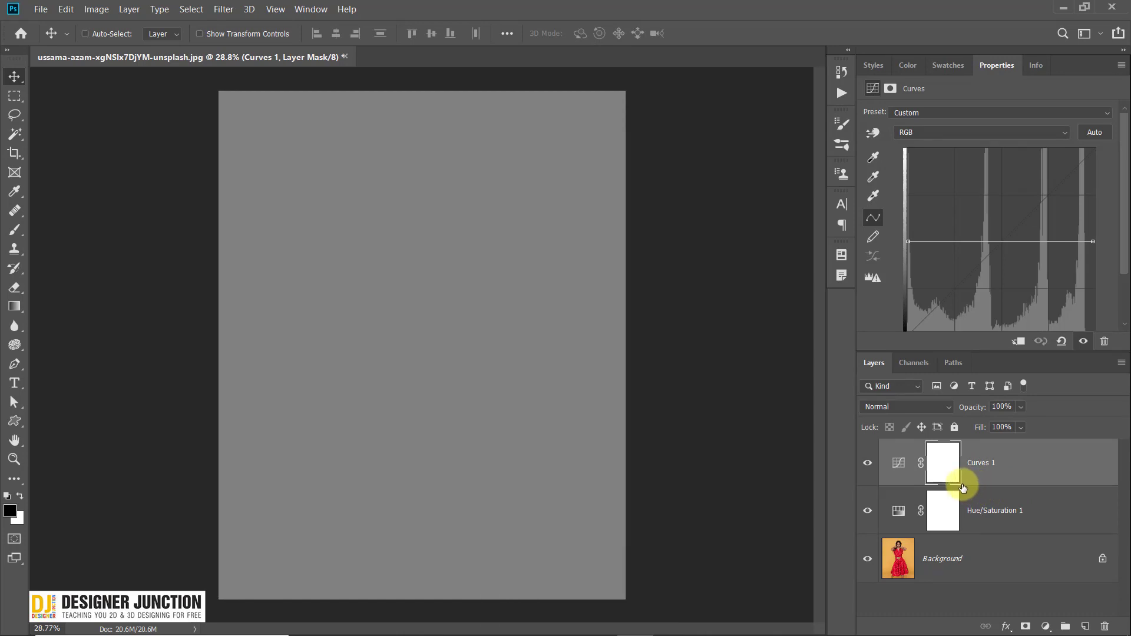
left_click(913, 493, "alt")
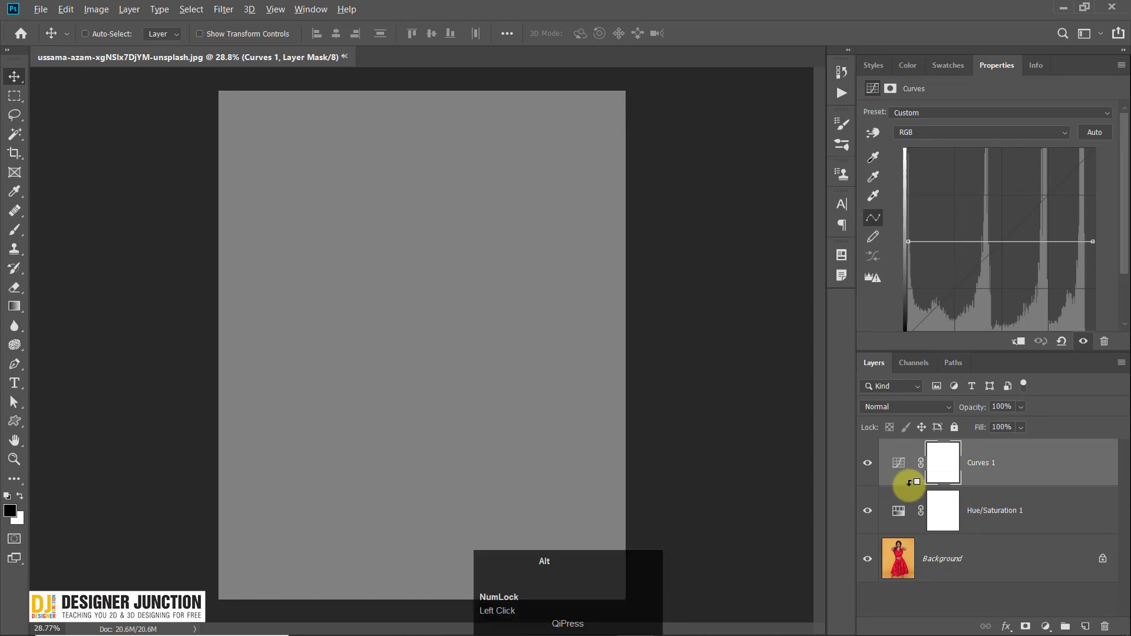
left_click(908, 483, "alt")
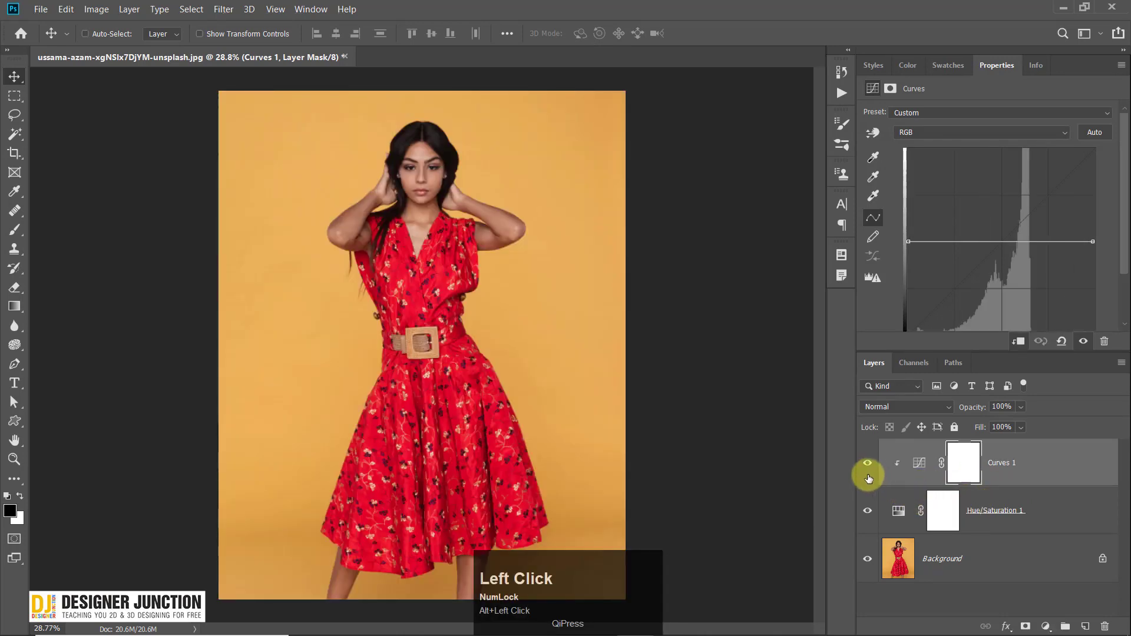
key("ctrl")
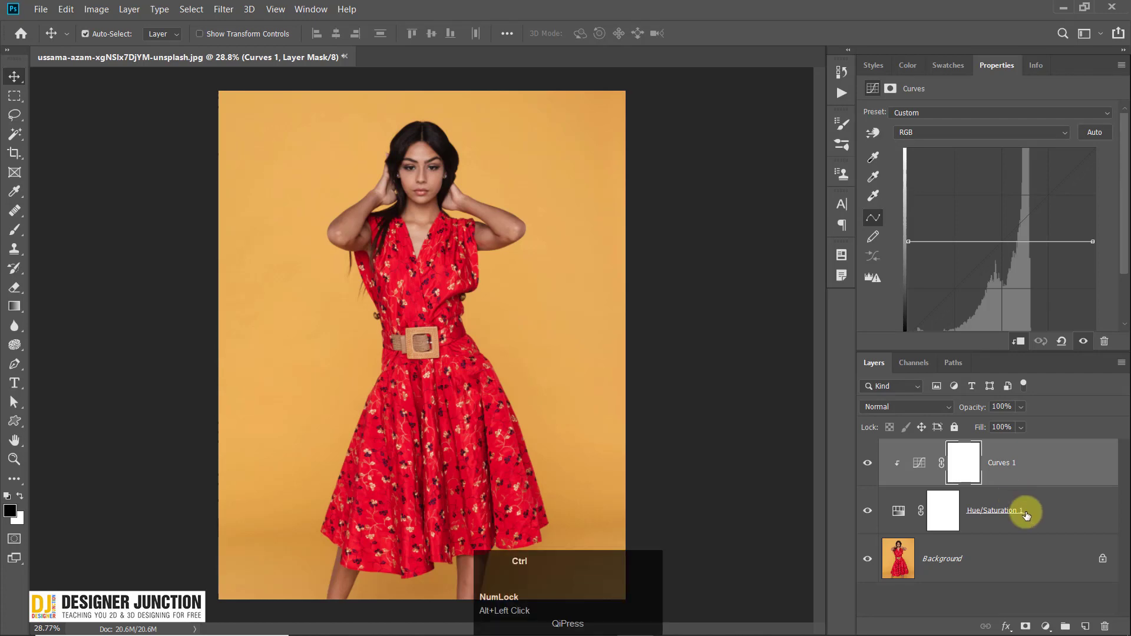
Step: Undo the clipping of the Curves 1 layer and toggle its visibility to compare the image with and without it
key("ctrl+z")
left_click(867, 464)
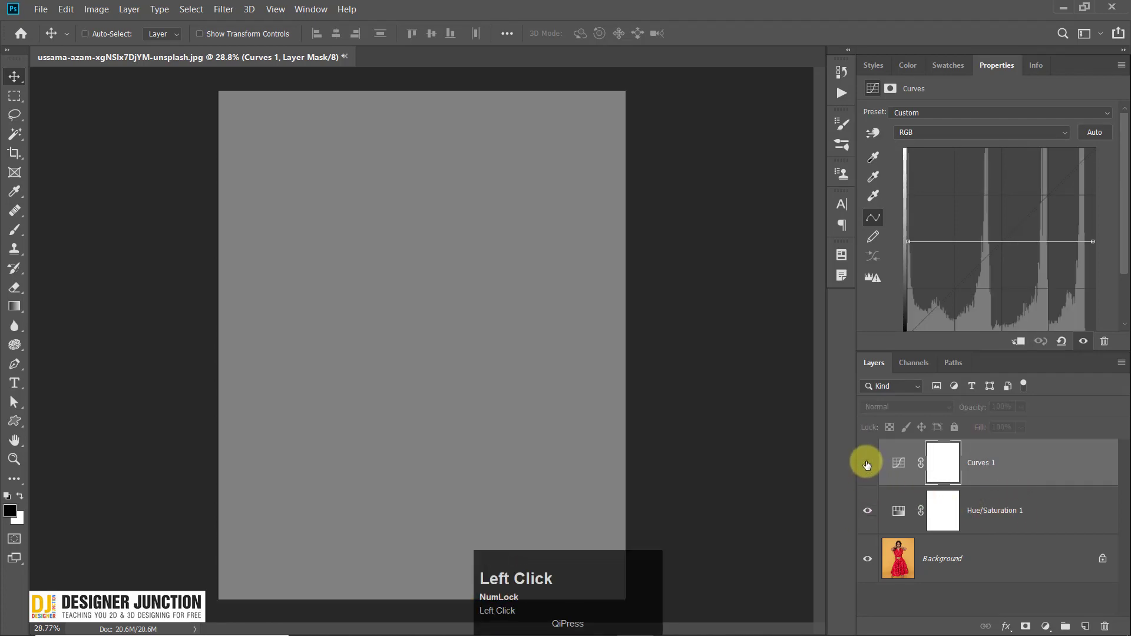
left_click(867, 464)
left_click(867, 464)
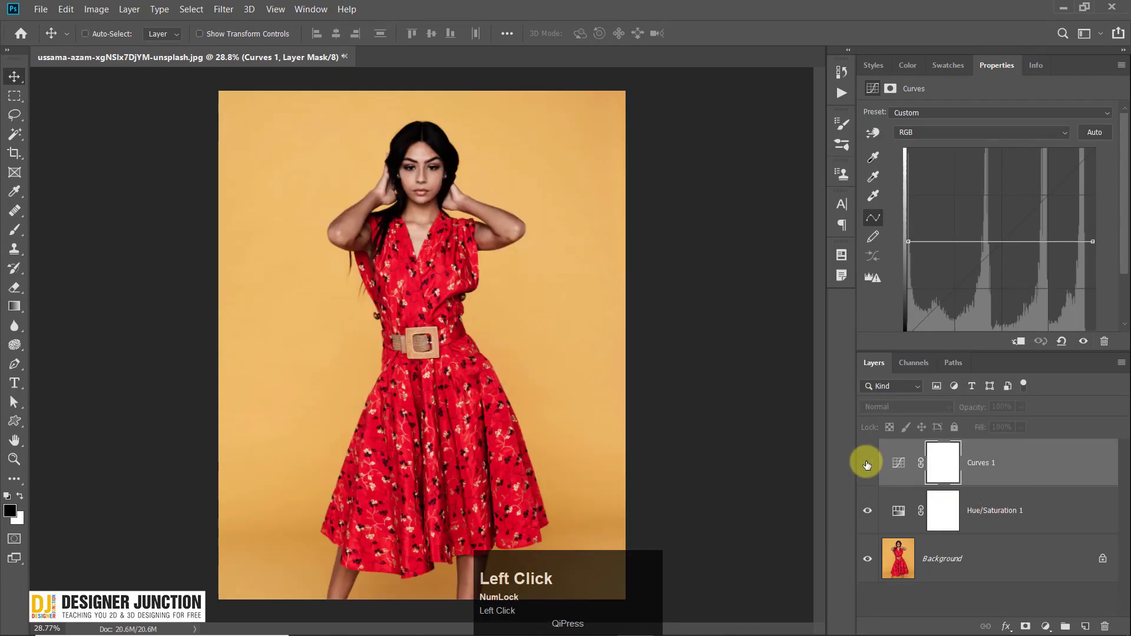
left_click(867, 464)
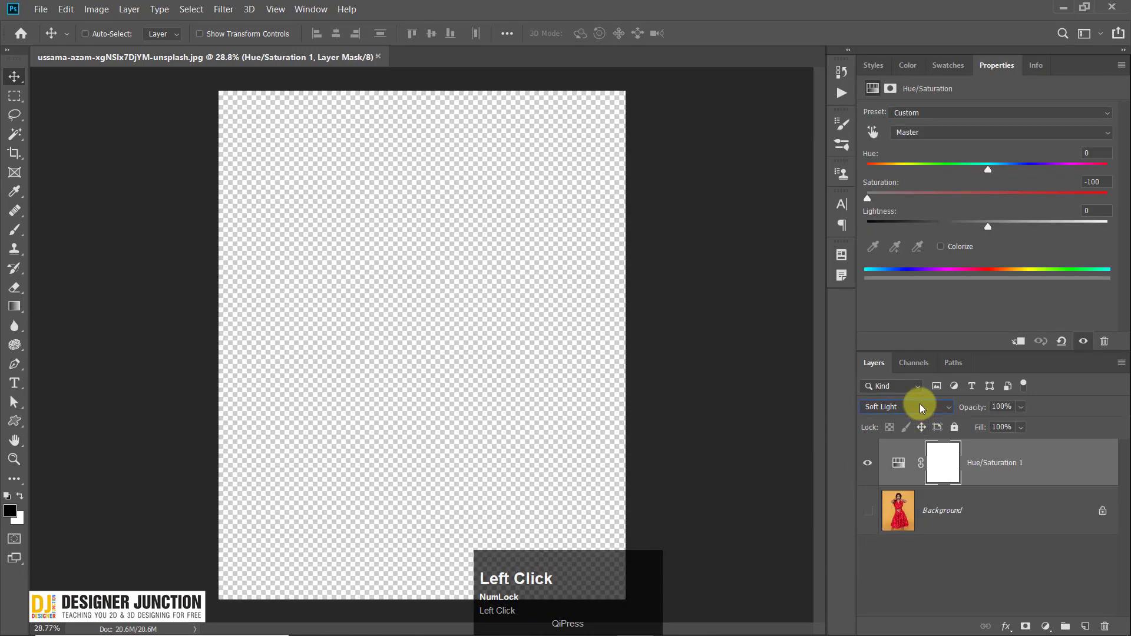
Step: Set the Hue/Saturation layer's blending mode to Normal and show the Background layer
left_click(921, 406)
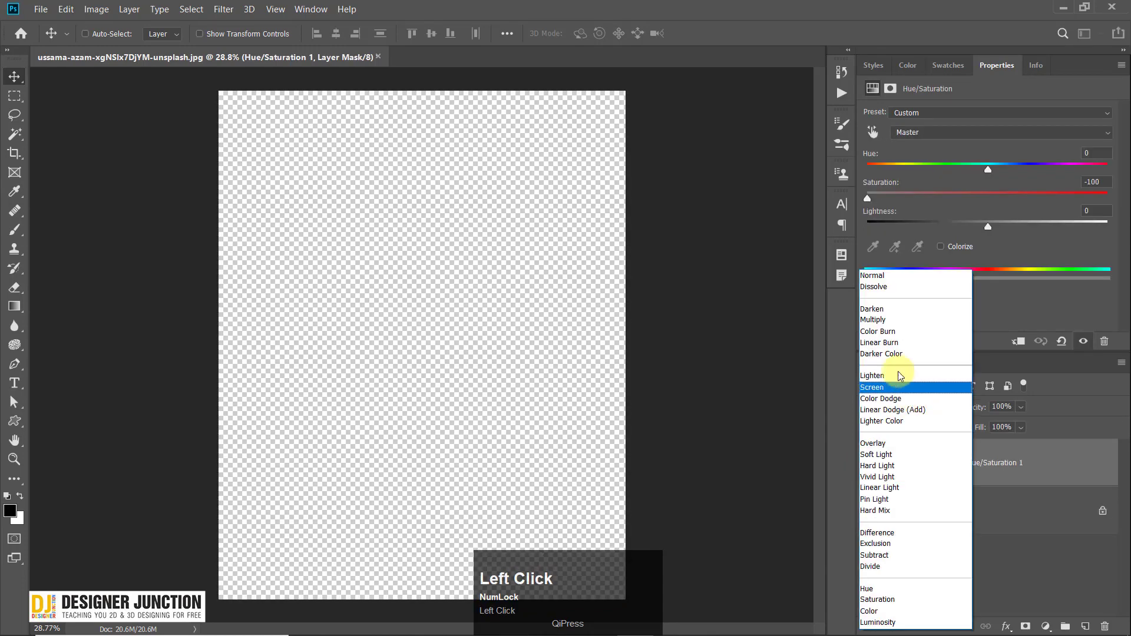
left_click(903, 276)
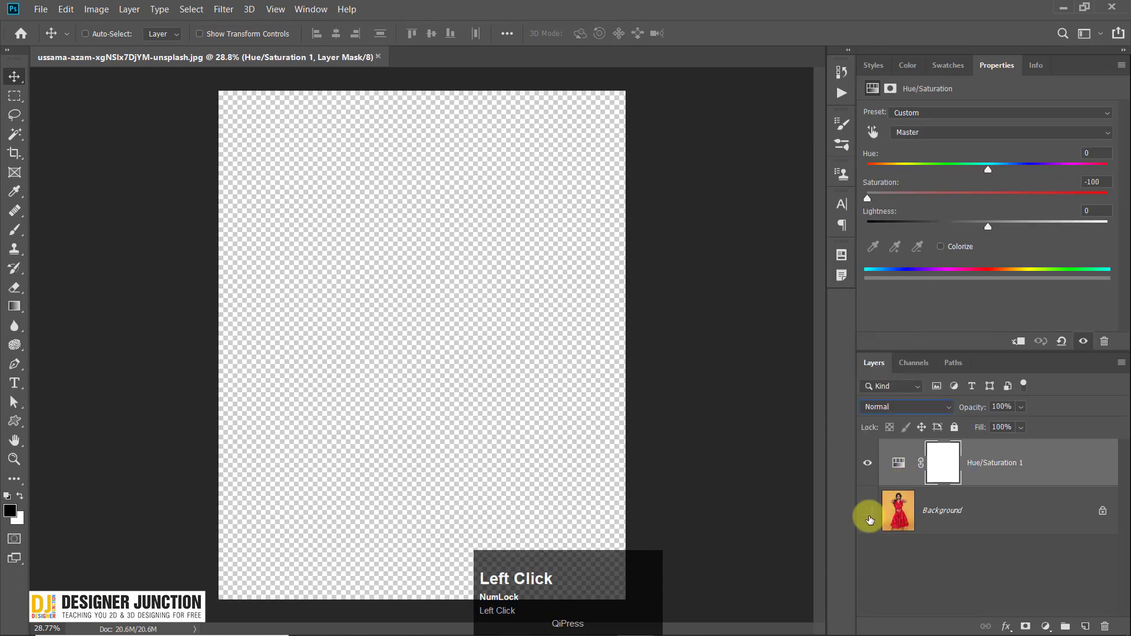
left_click(867, 510)
left_click(895, 407)
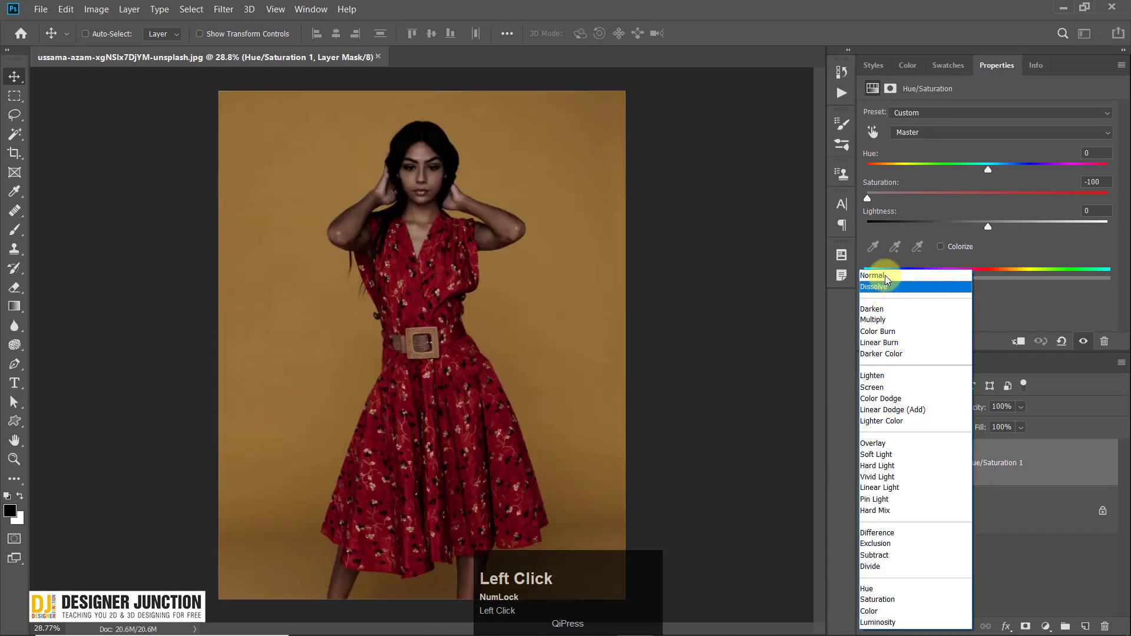
left_click(886, 277)
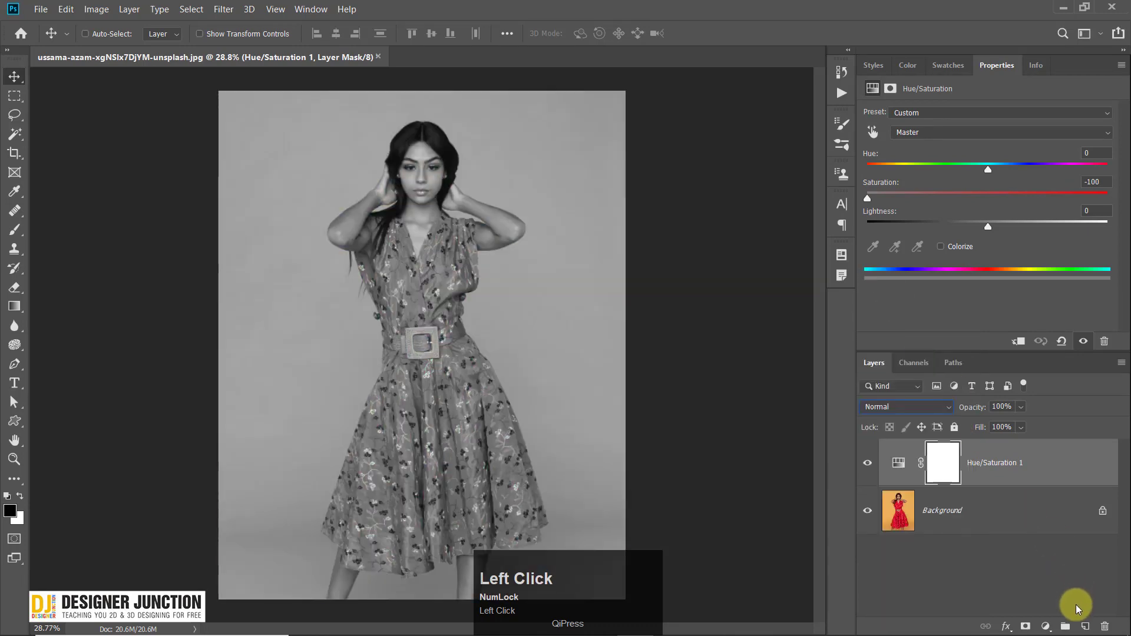
Step: Add a Curves adjustment layer above Hue/Saturation and flatten its RGB curve by moving both end points to output 128
left_click(1046, 626)
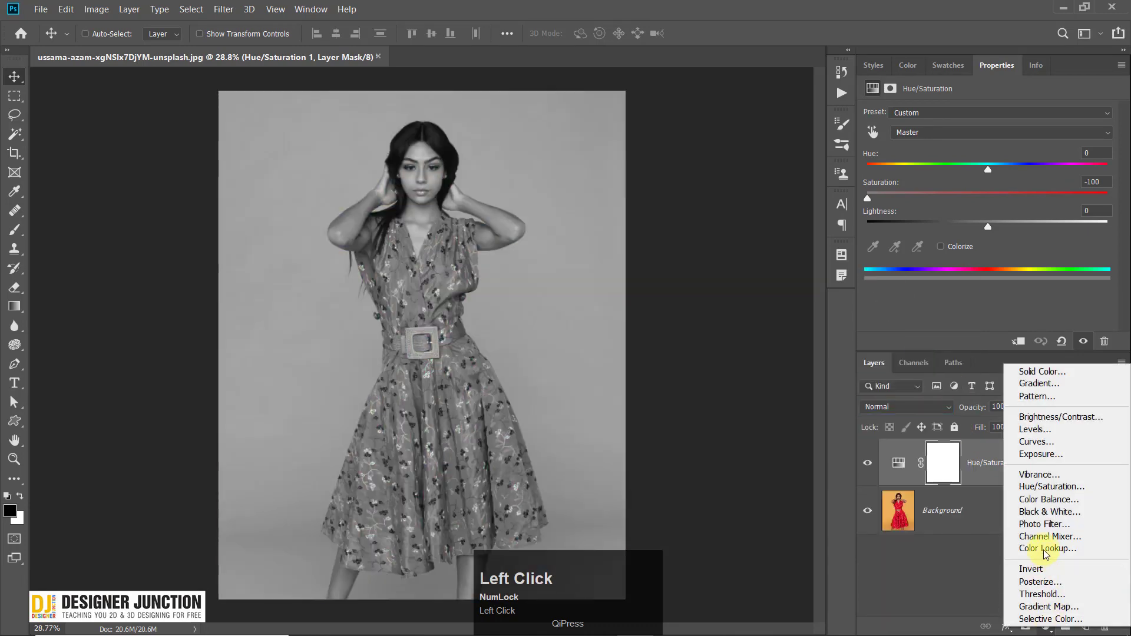
left_click(1060, 441)
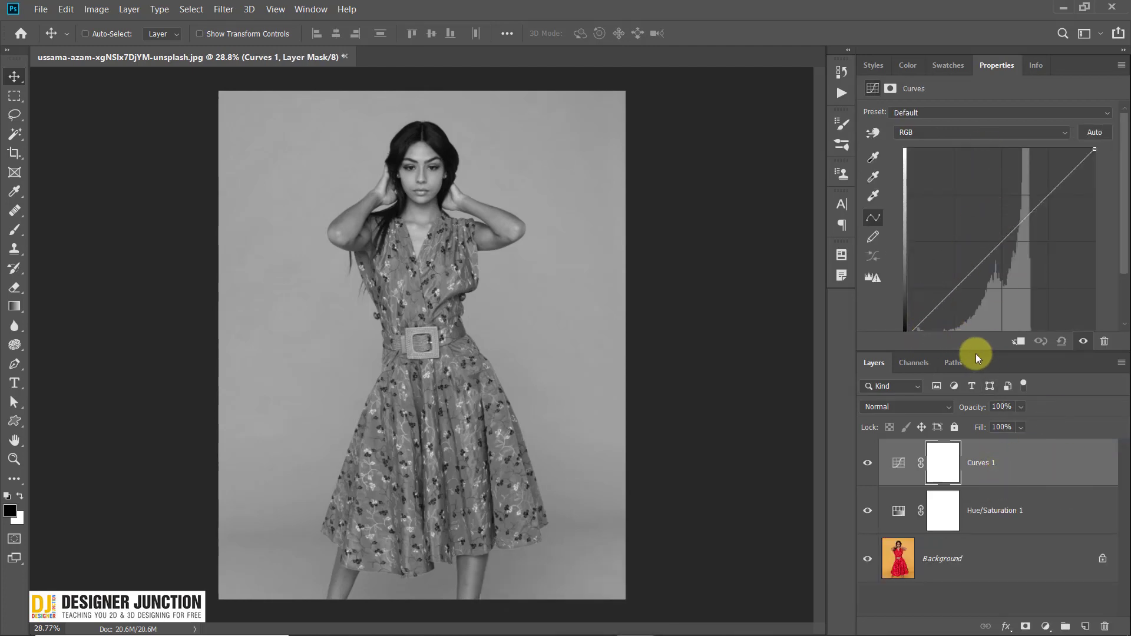
left_click_drag(975, 353, 959, 404)
left_click_drag(908, 333, 884, 242)
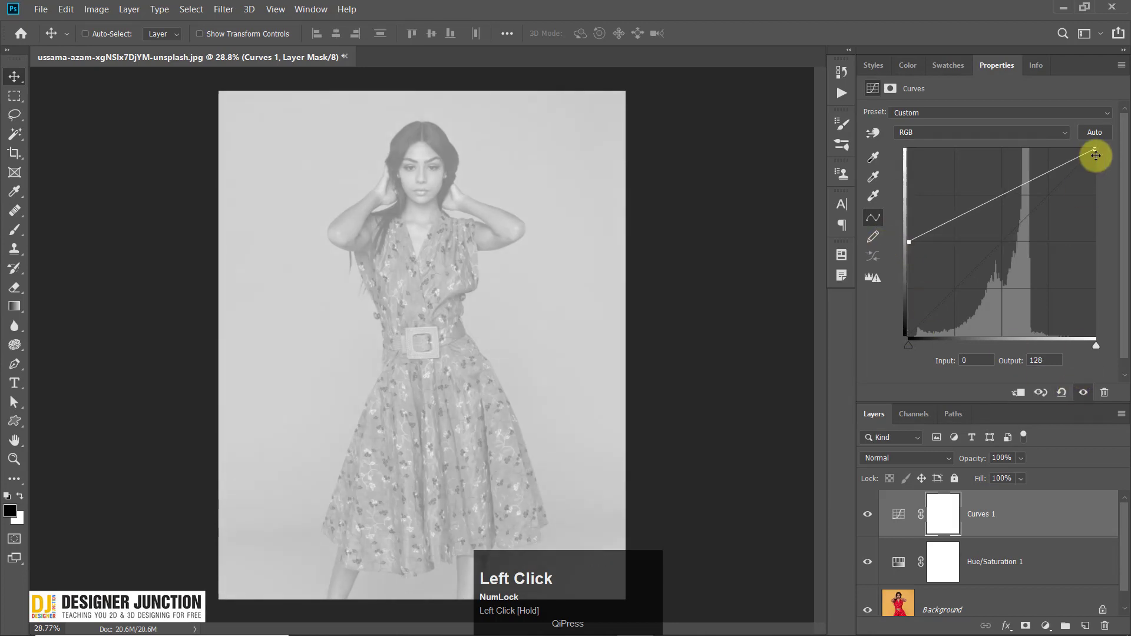
left_click_drag(1095, 149, 1114, 244)
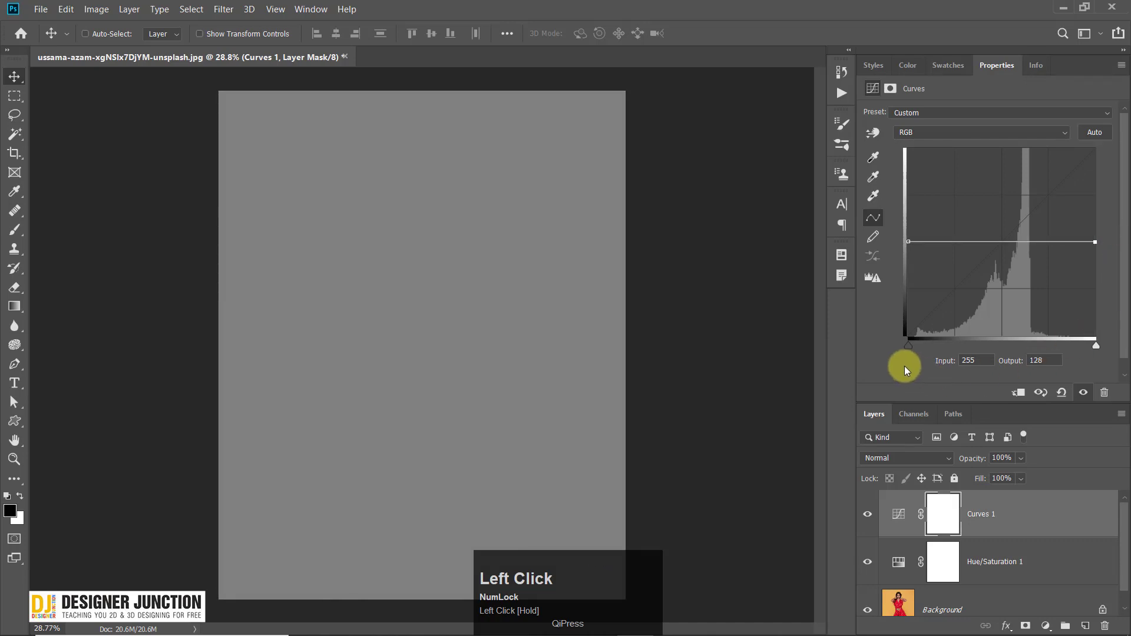
scroll(1116, 418, "down", 1)
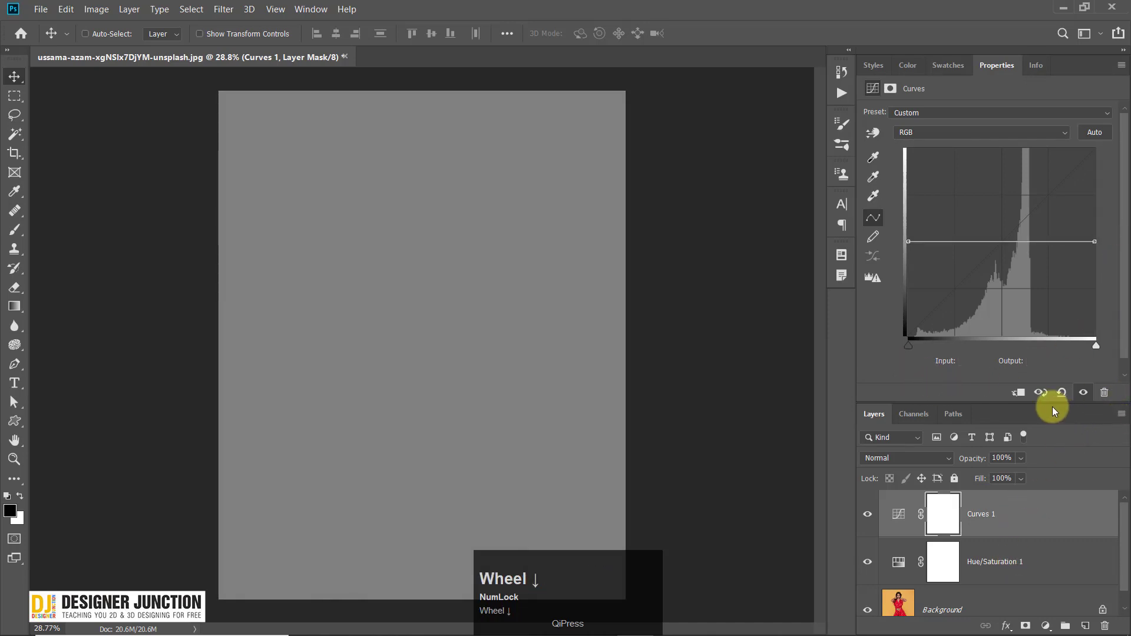
left_click_drag(1042, 404, 1050, 336)
Step: Shape the flat Curves 1 line into an S-curve by raising a point in the highlights and lowering one in the shadows
left_click(1007, 507)
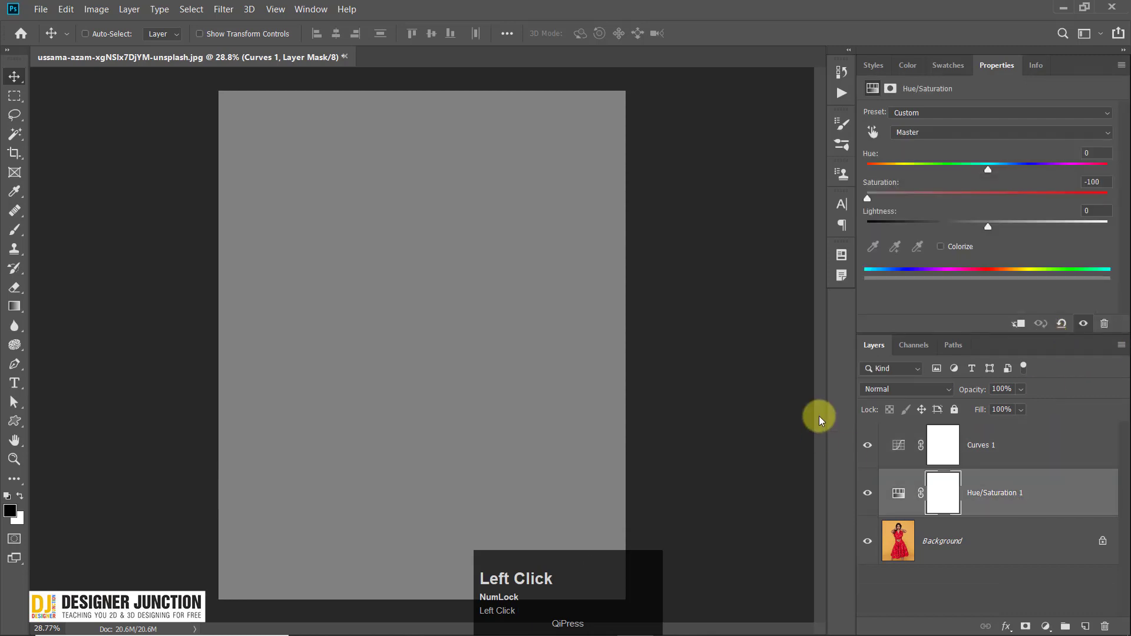
left_click(1024, 436)
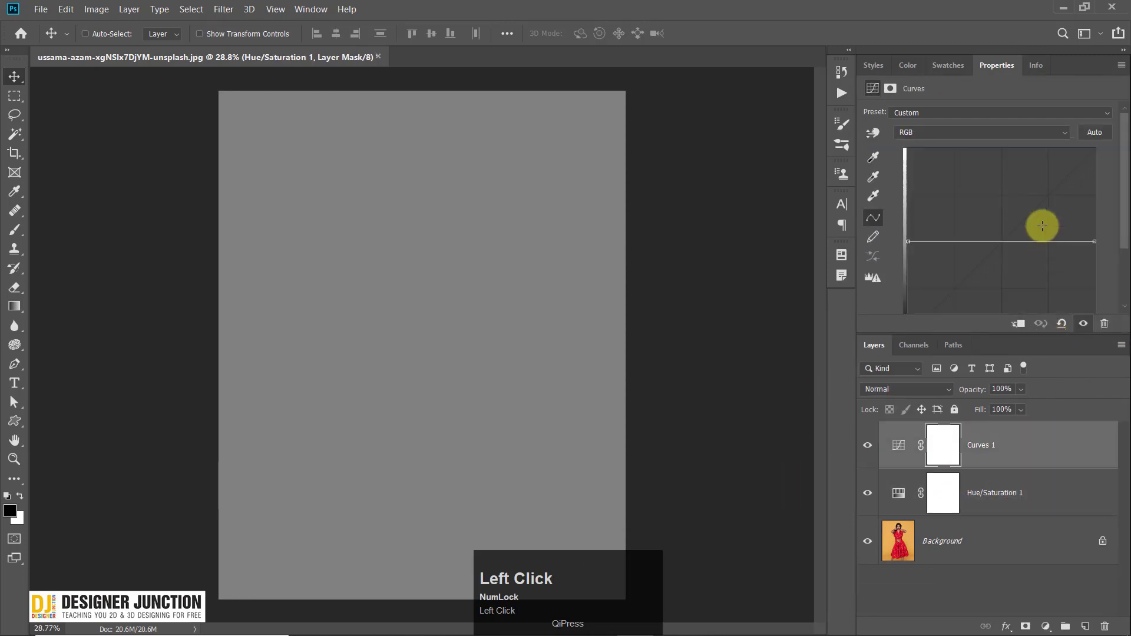
left_click_drag(1068, 241, 1067, 212)
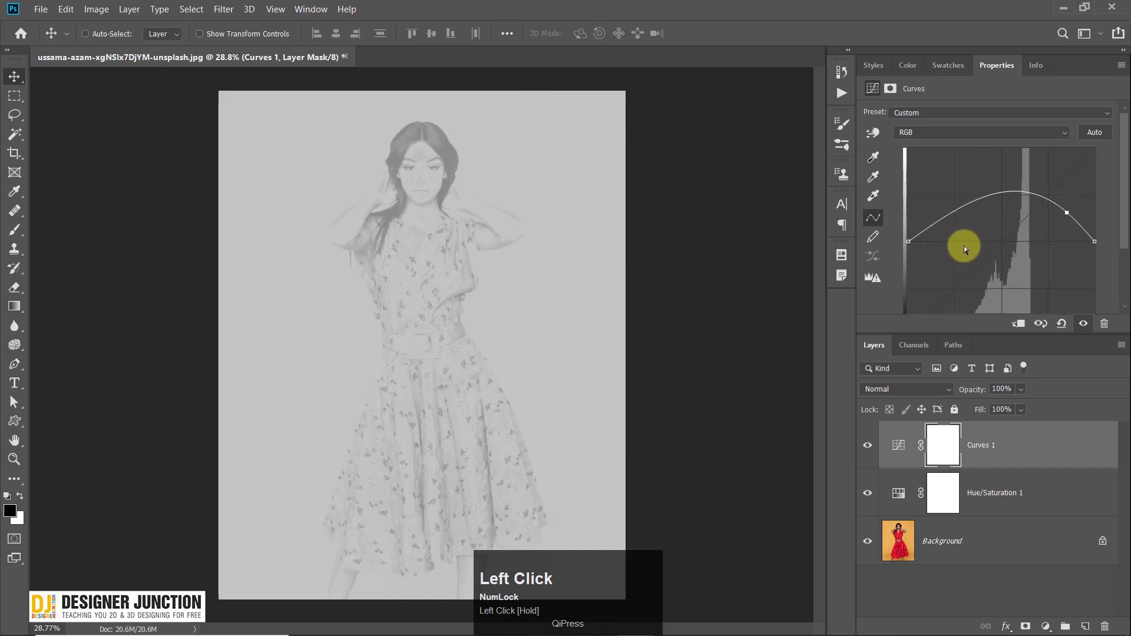
left_click_drag(943, 227, 949, 269)
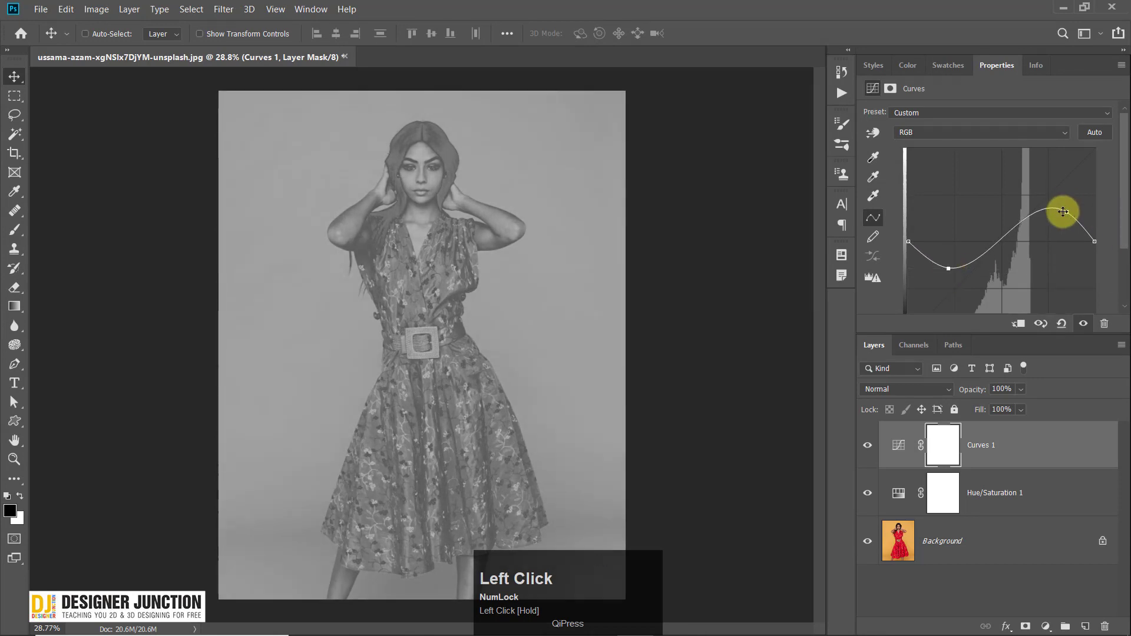
left_click_drag(1067, 211, 1066, 204)
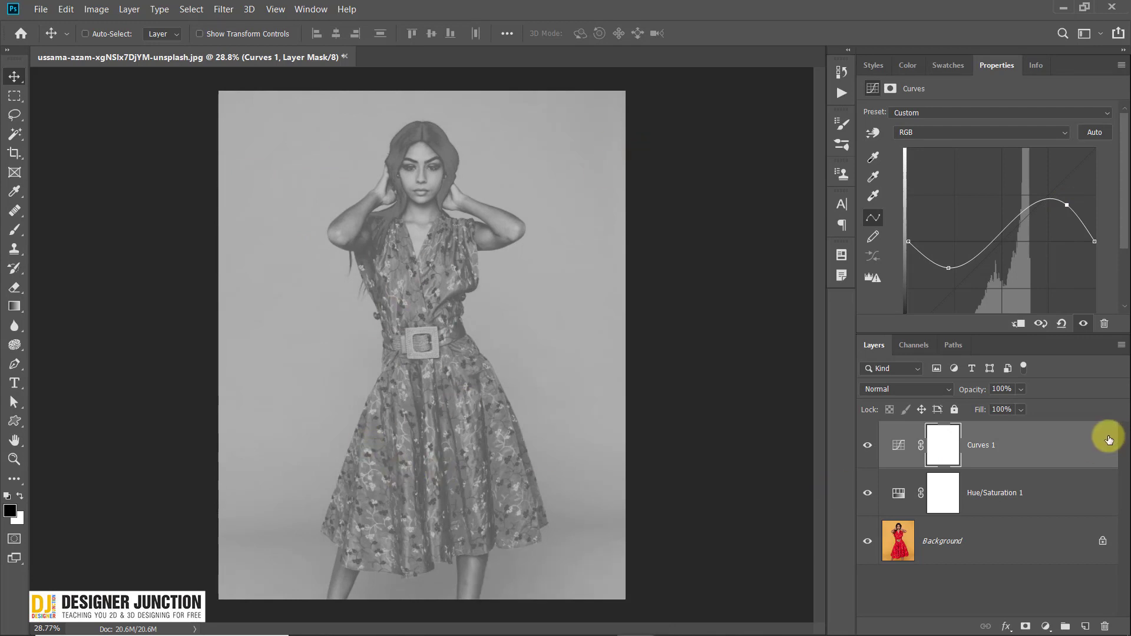
Step: Set the Hue/Saturation layer's blending mode to Soft Light
left_click(998, 499)
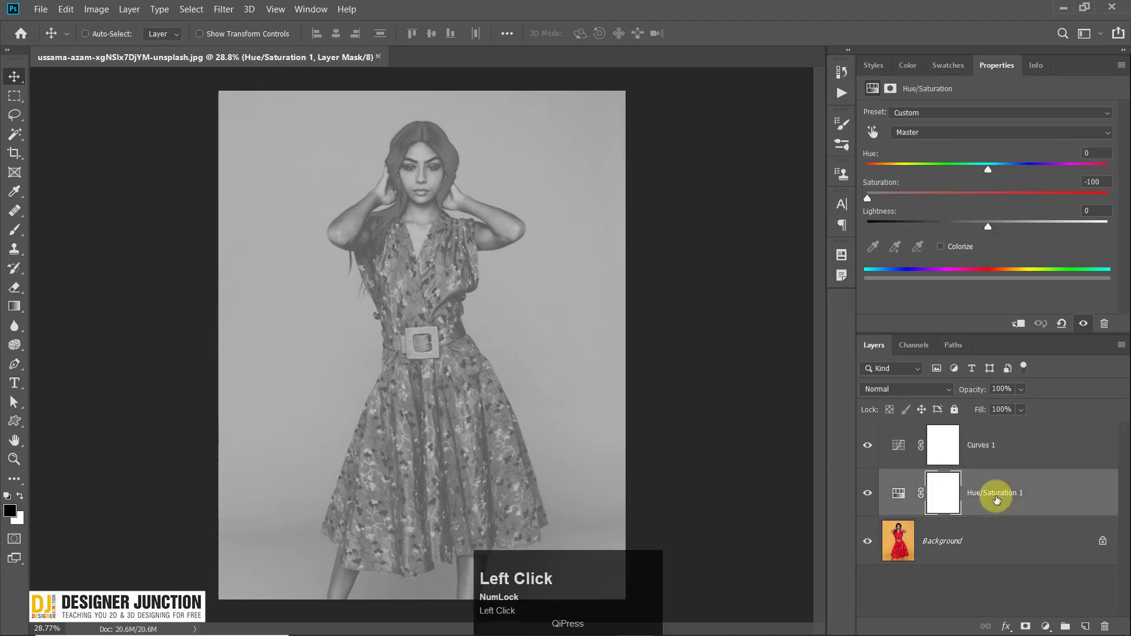
left_click(896, 391)
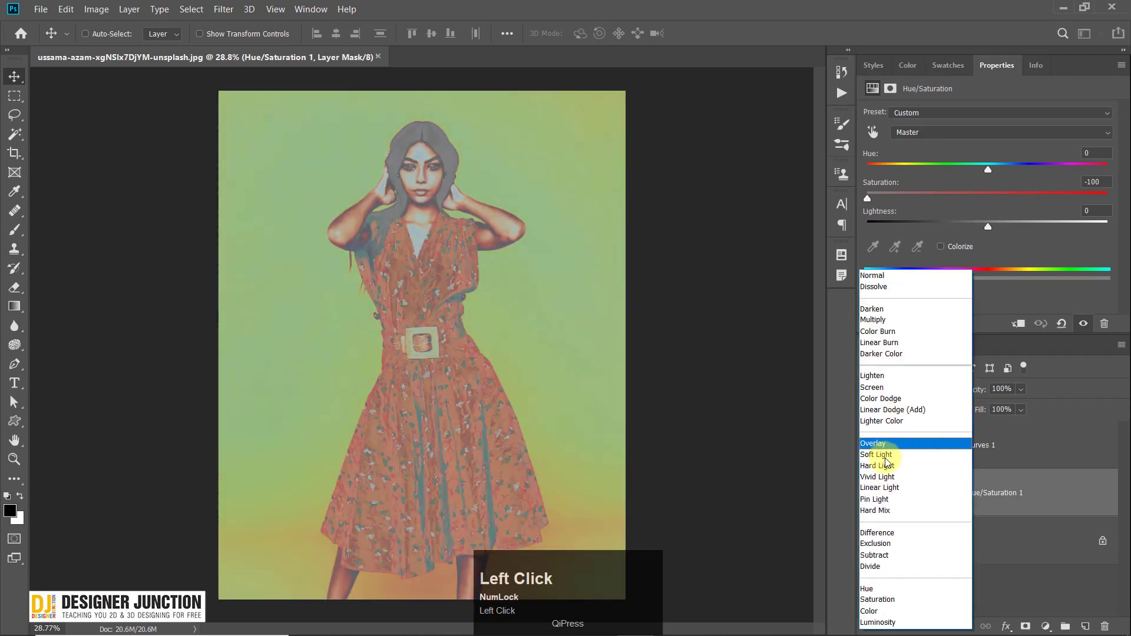
left_click(886, 455)
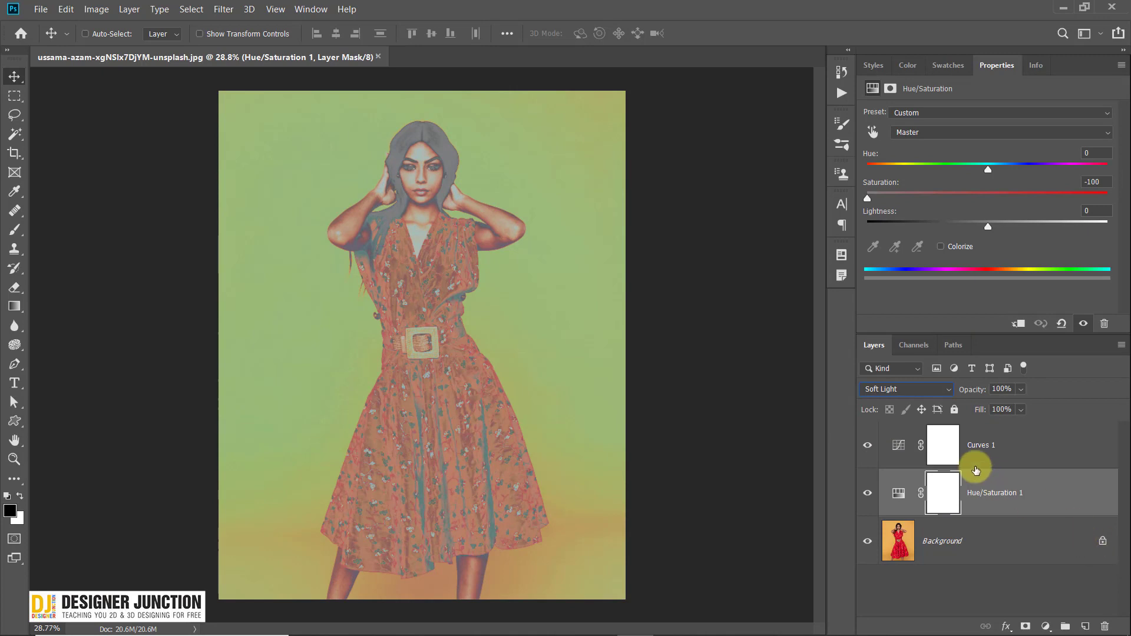
left_click(1028, 455)
left_click(1010, 493)
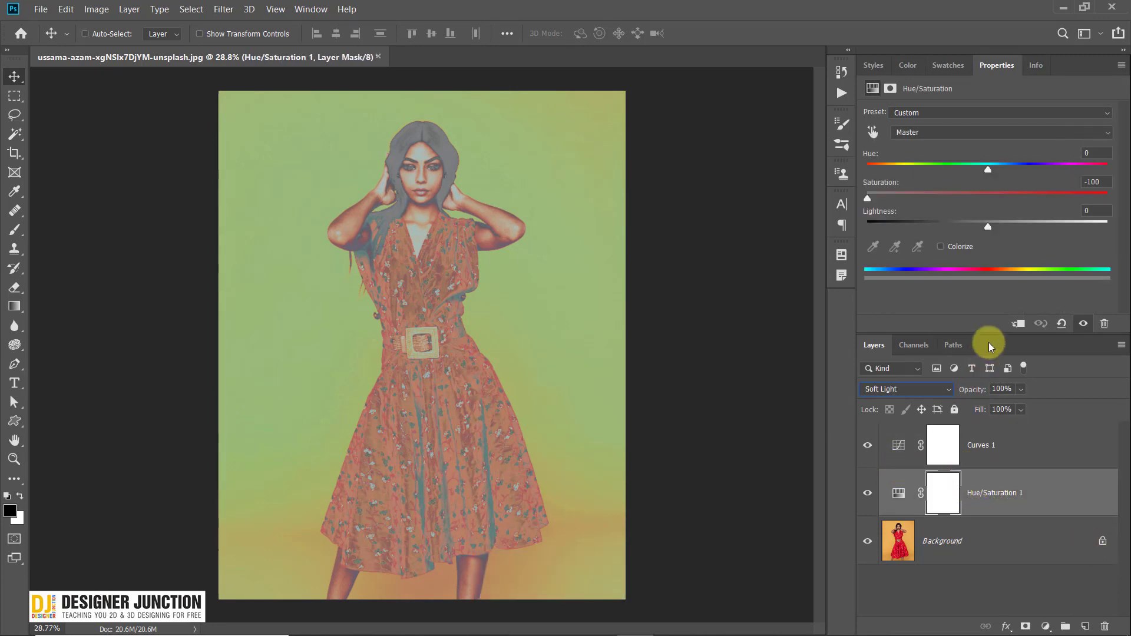
left_click(1019, 325)
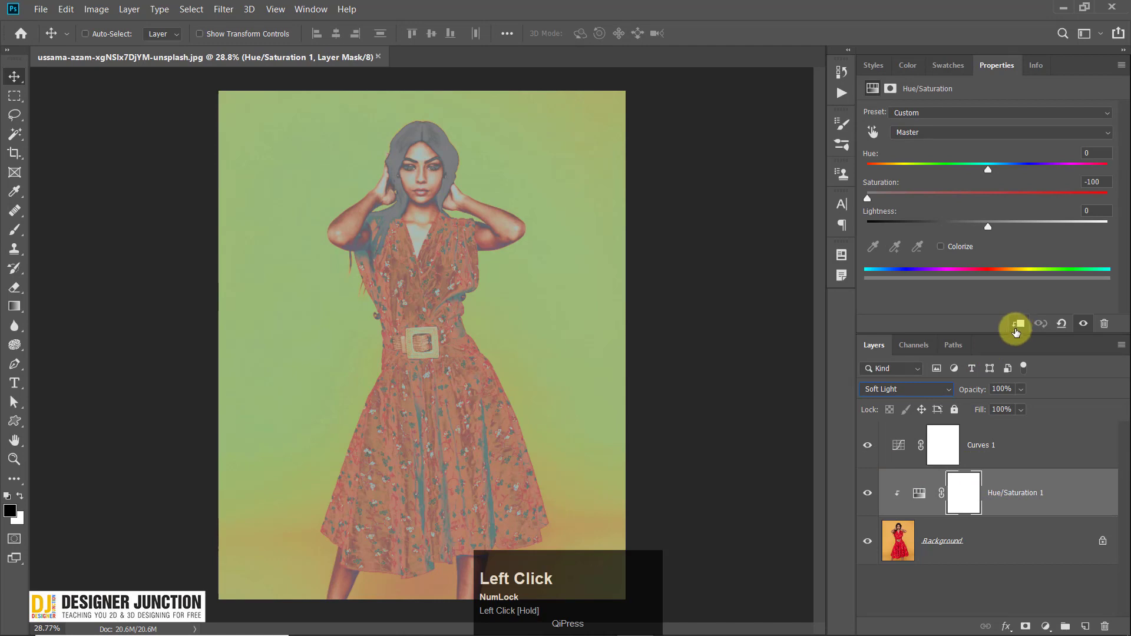
key("ctrl+z")
Step: Clip the reshaped Curves 1 layer to the Hue/Saturation layer so it affects only that layer
left_click(1013, 453)
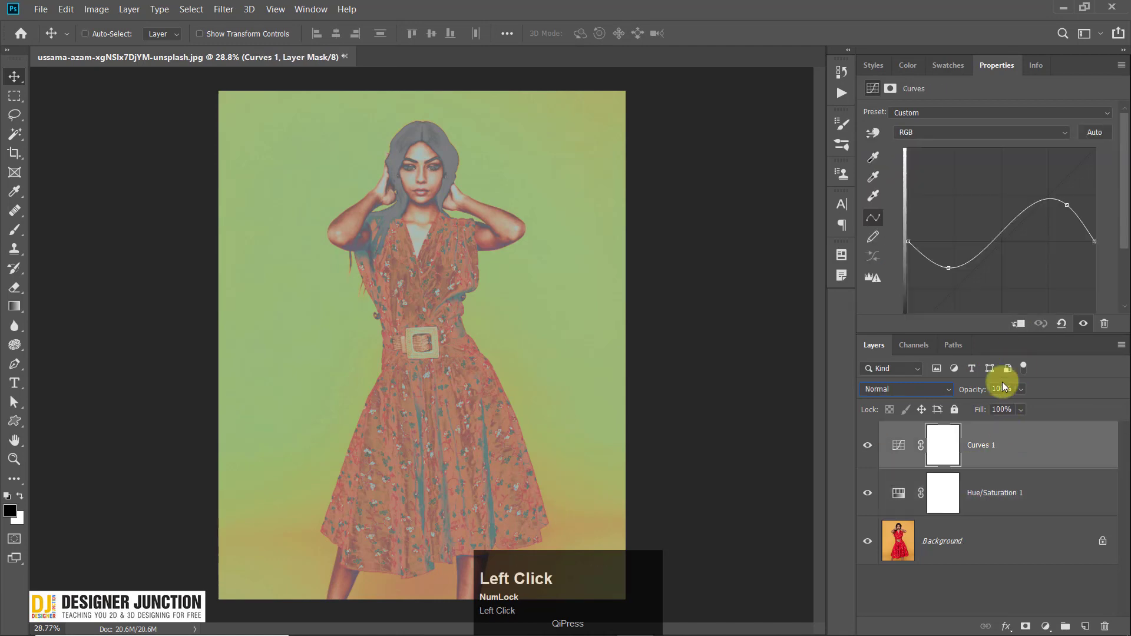
left_click(1020, 325)
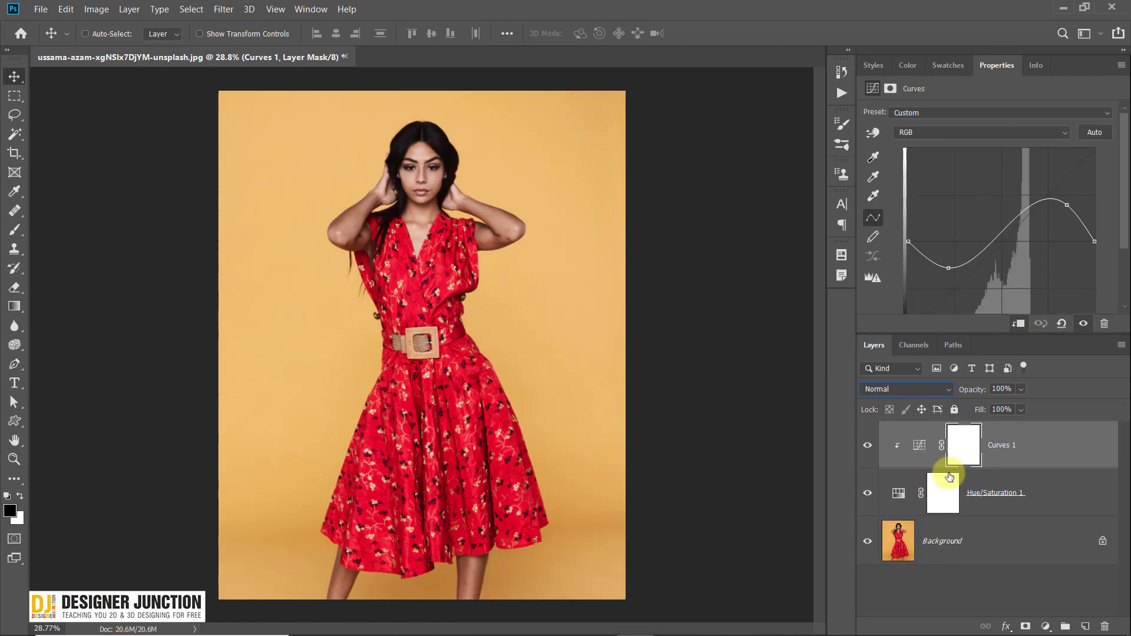
key("ctrl+z")
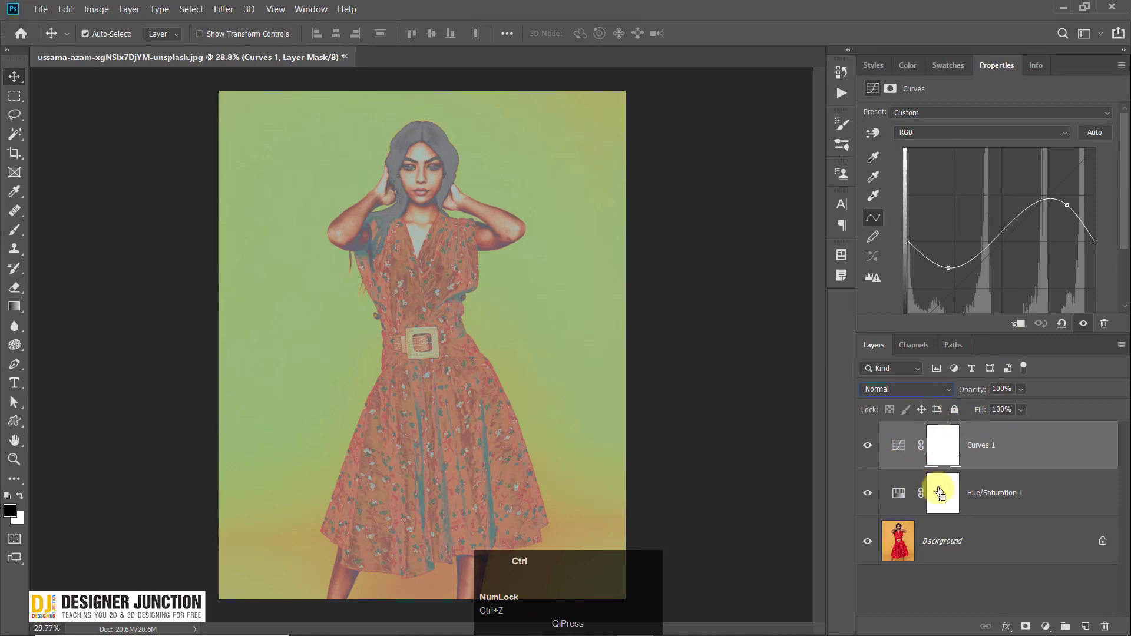
left_click(1047, 461, "alt")
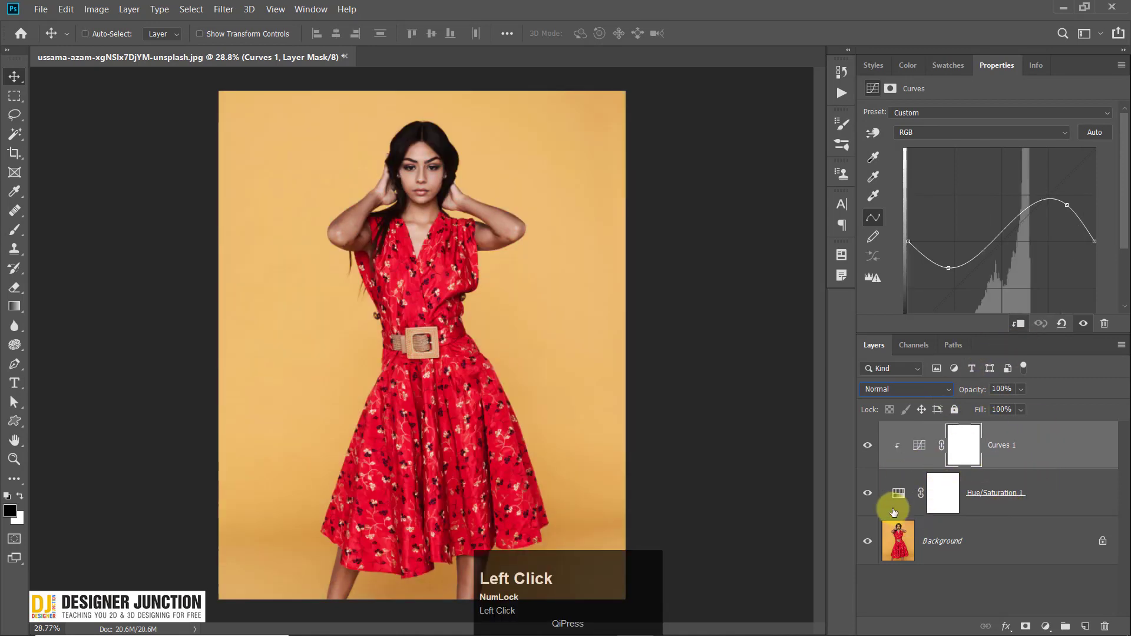
Step: Set the Hue/Saturation layer to Normal blending and slightly raise the highlights point of the Curves 1 curve
left_click(1037, 498)
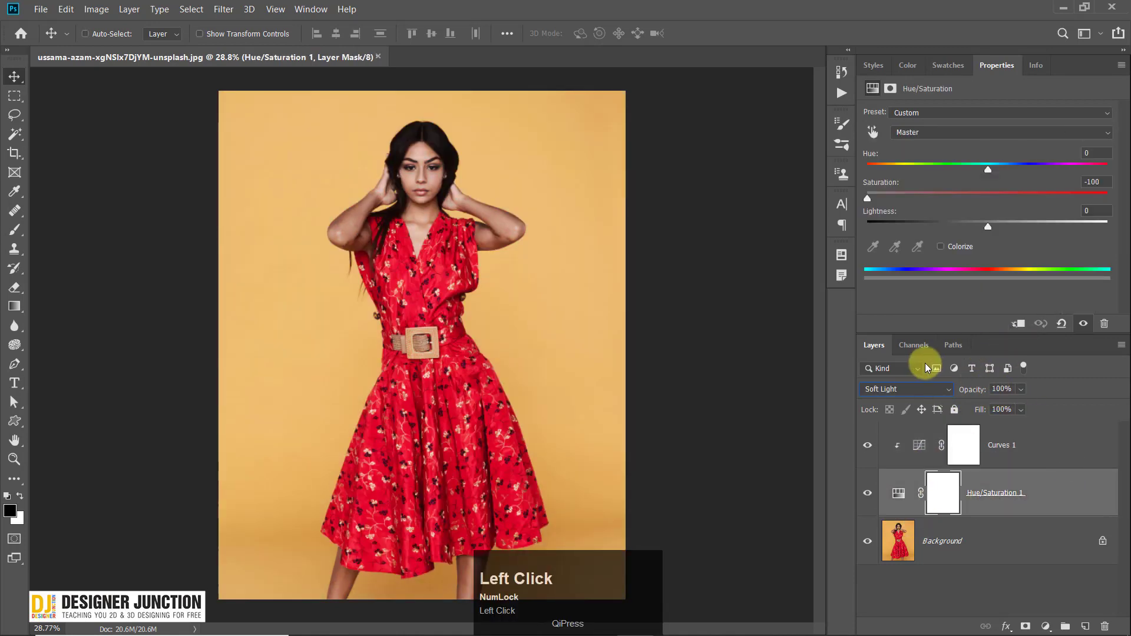
left_click(907, 390)
left_click(873, 273)
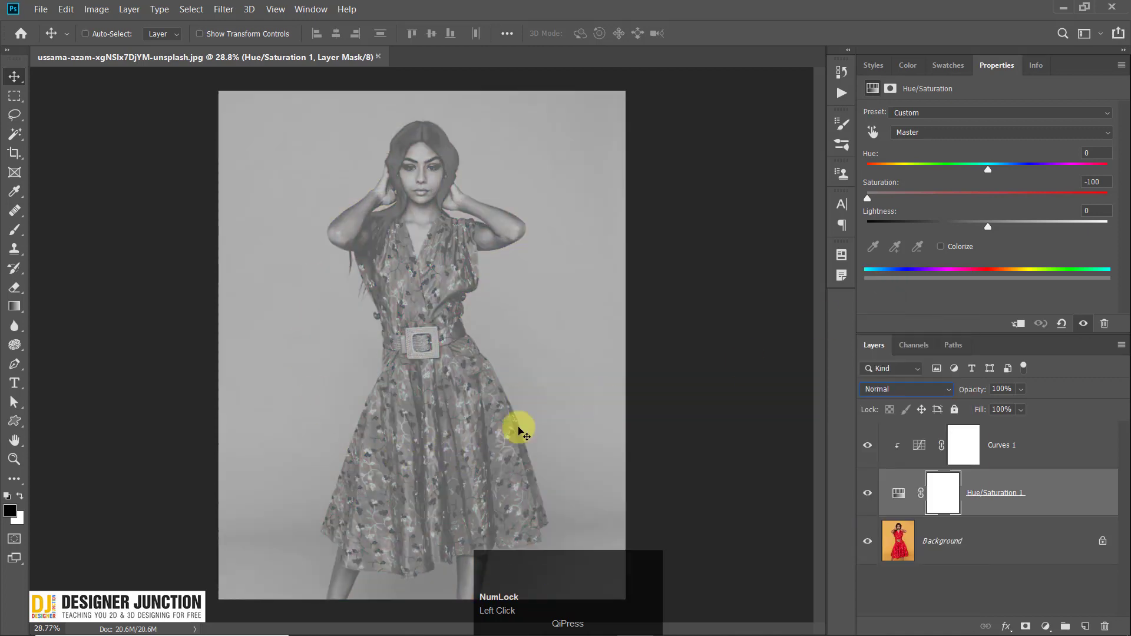
left_click(866, 540)
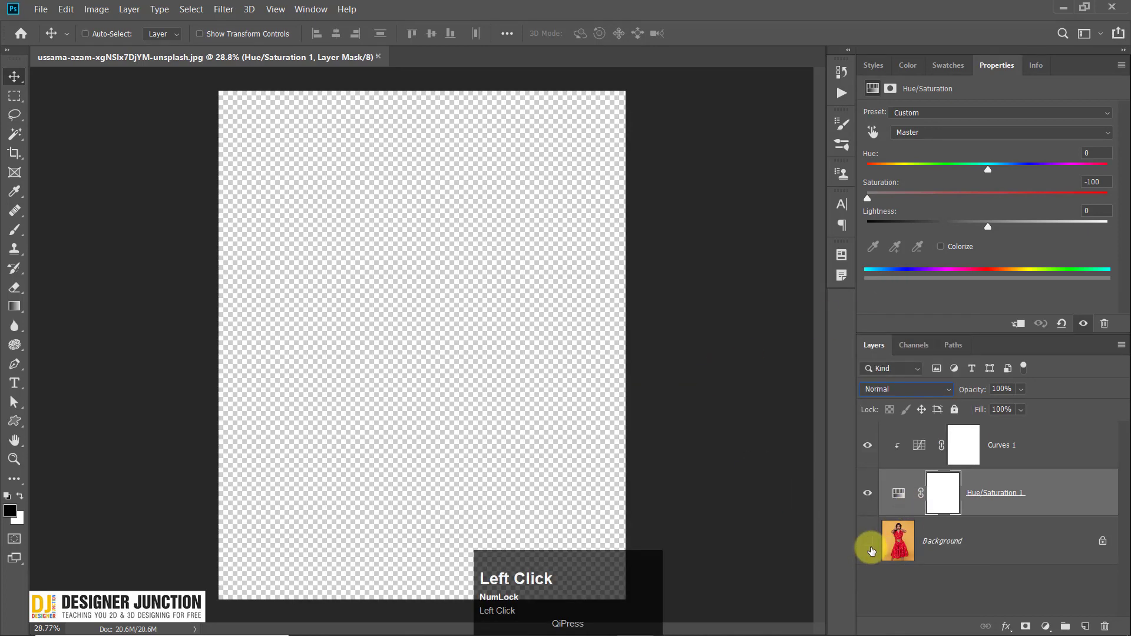
left_click(867, 541)
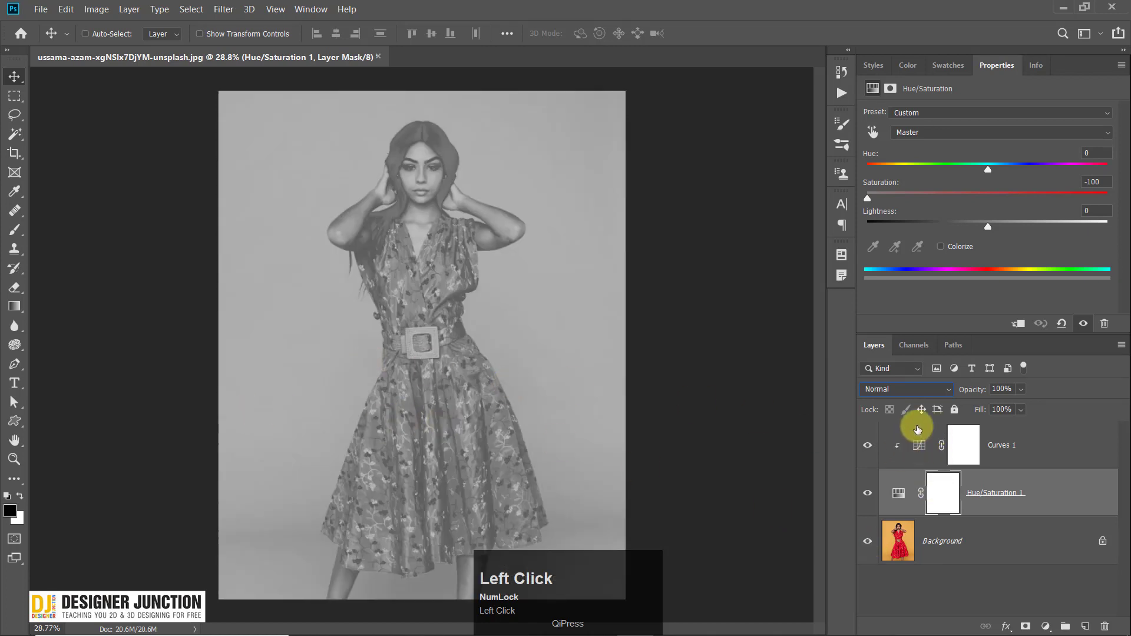
left_click(1036, 440)
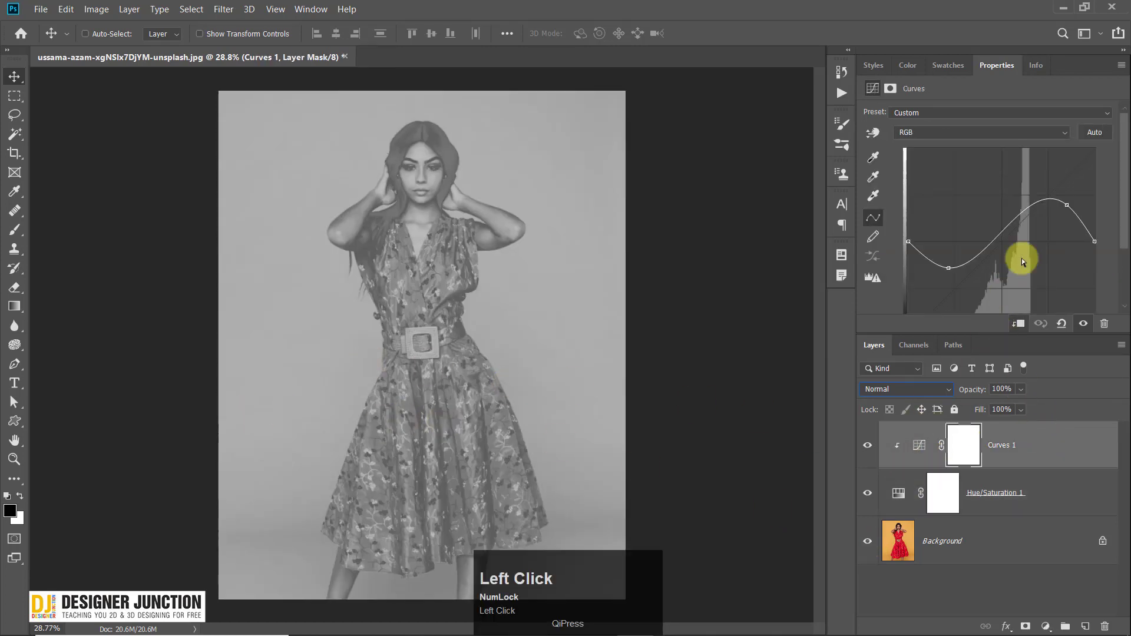
mouse_move(1064, 203)
left_mouse_down()
mouse_move(1065, 189)
mouse_move(1067, 200)
left_mouse_up()
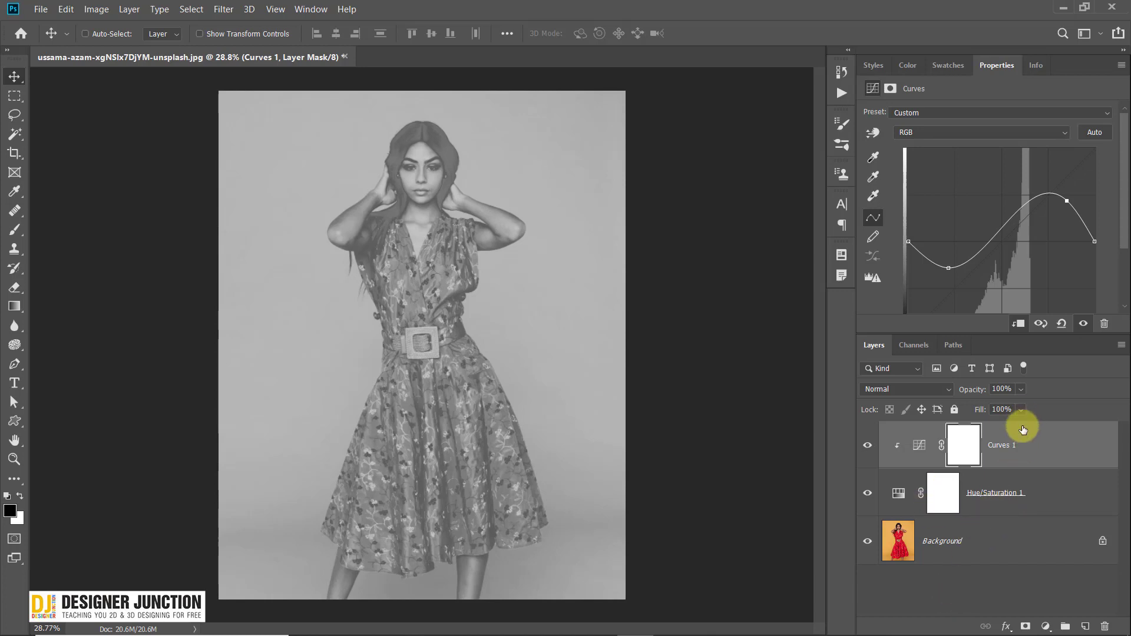
Step: Set the Hue/Saturation layer's blending mode back to Soft Light and select the Curves 1 layer
left_click(989, 493)
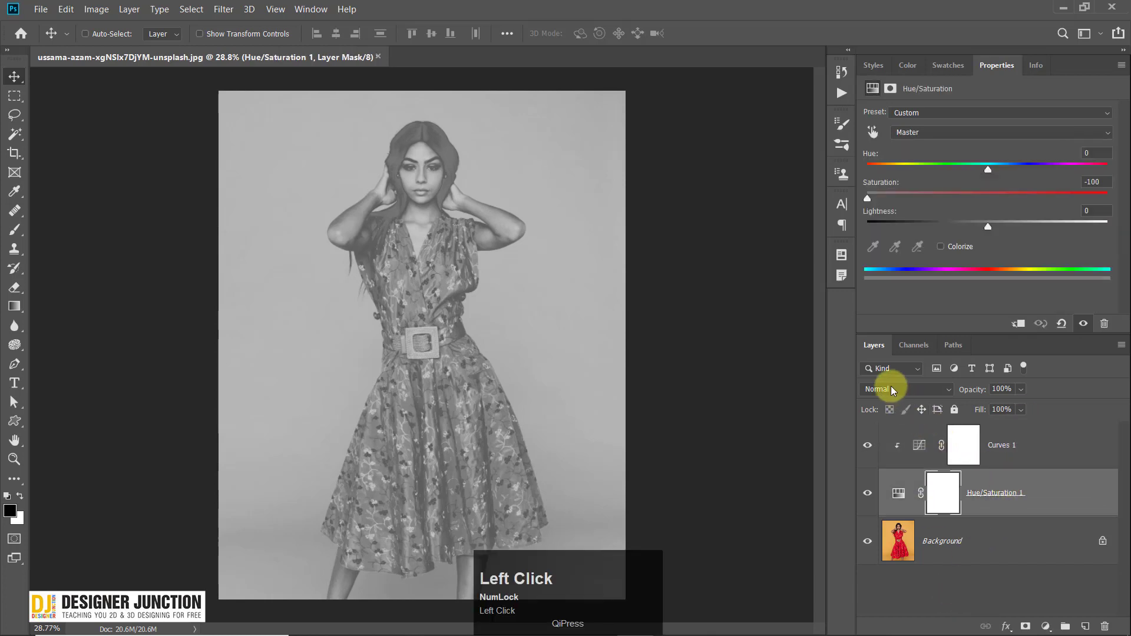
left_click(892, 391)
left_click(907, 456)
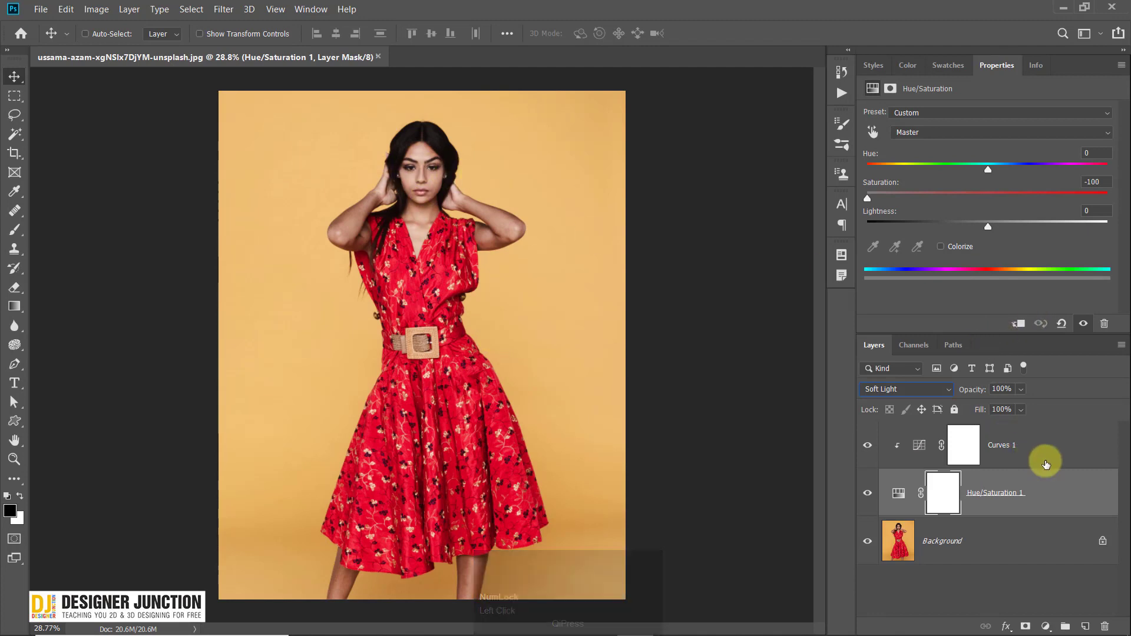
left_click(1046, 465)
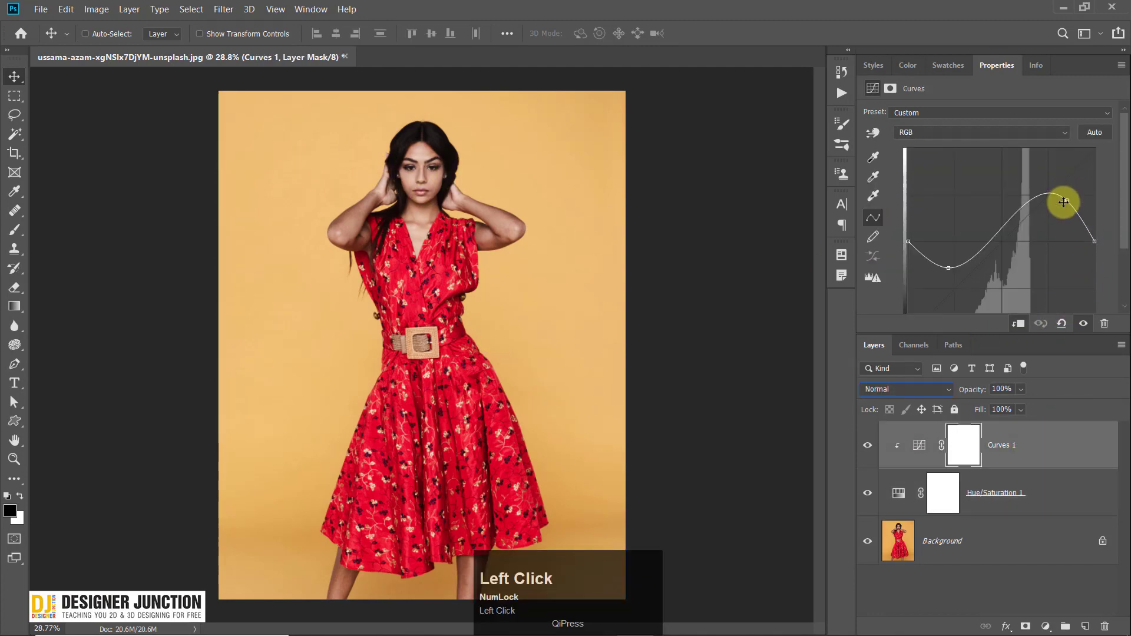
Step: Remove the highlights and shadows points from the Curves 1 curve to flatten it, keeping Curves 1 as the active layer
key("Delete")
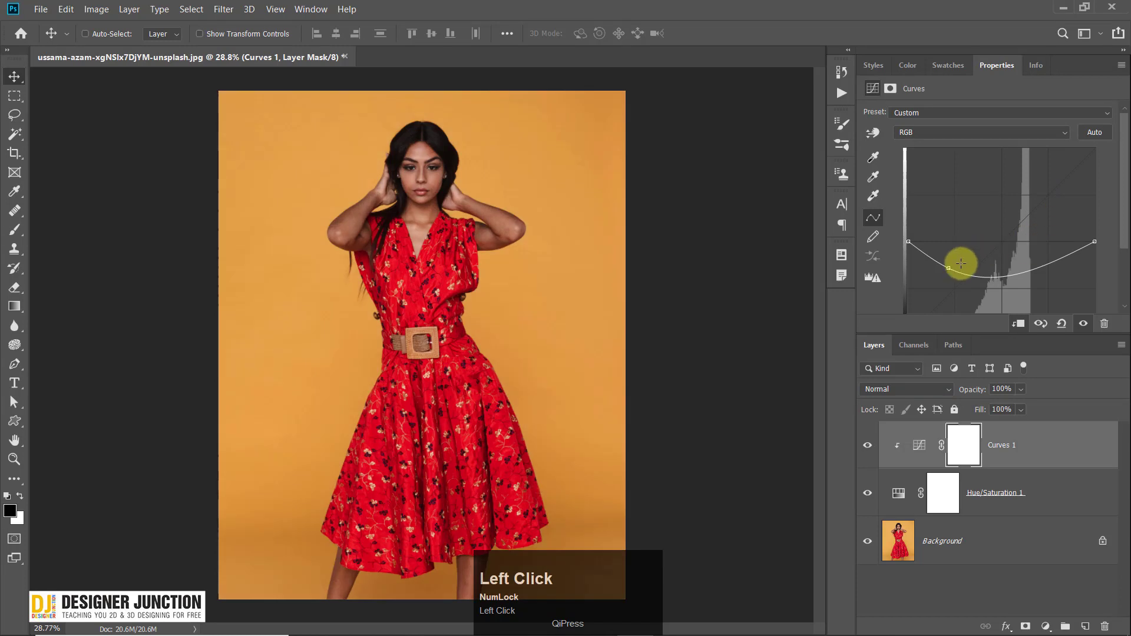
left_click_drag(949, 268, 1005, 242)
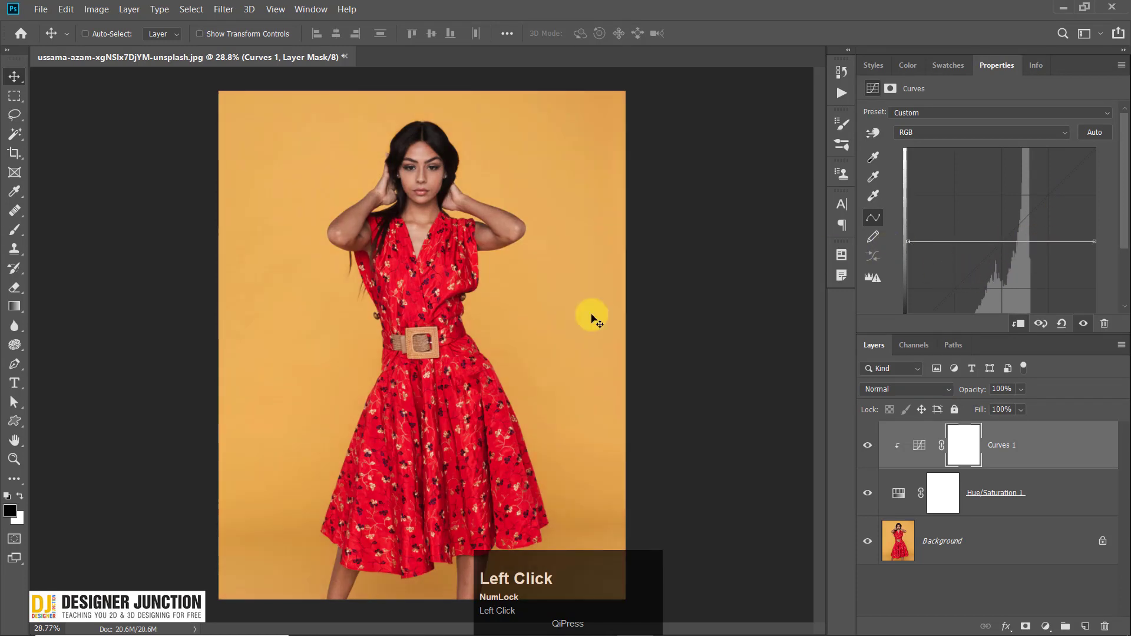
left_click(994, 497)
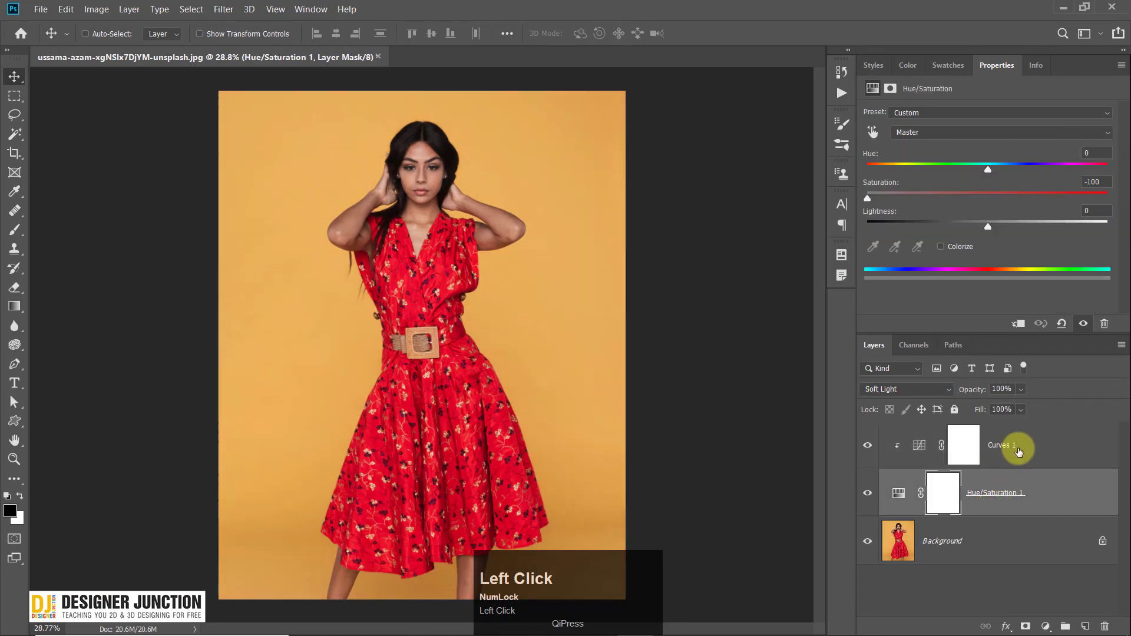
left_click(419, 328)
Step: Enable on-image targeted adjustment for Curves 1 and slightly brighten the tones sampled from the woman's forehead
scroll(415, 211, "up", 3)
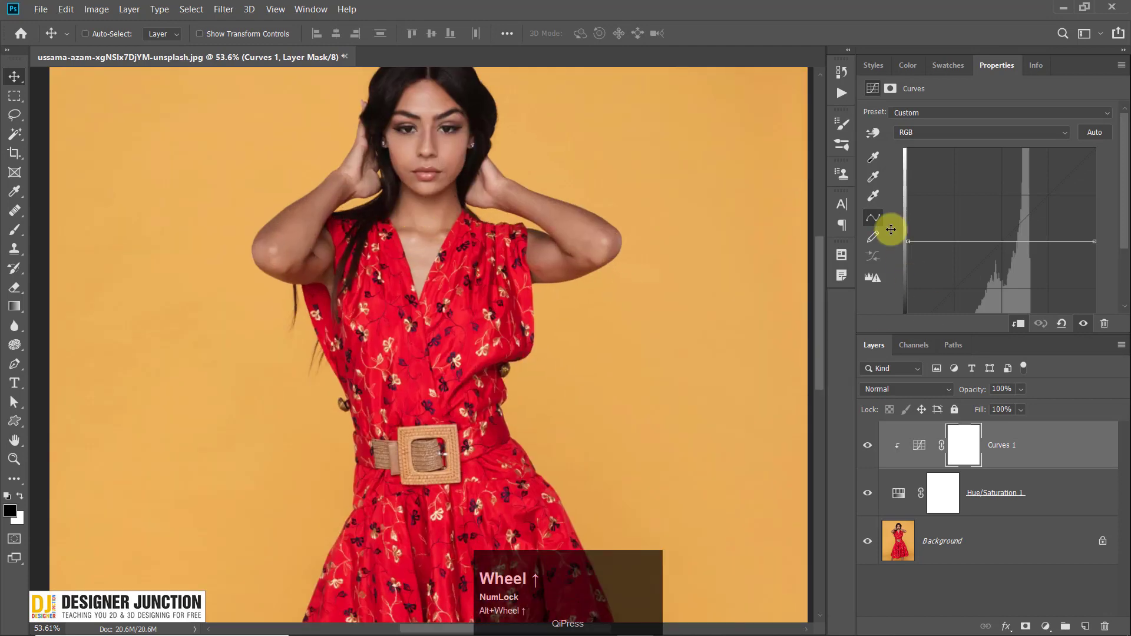
left_click(872, 132)
left_click_drag(499, 201, 488, 254)
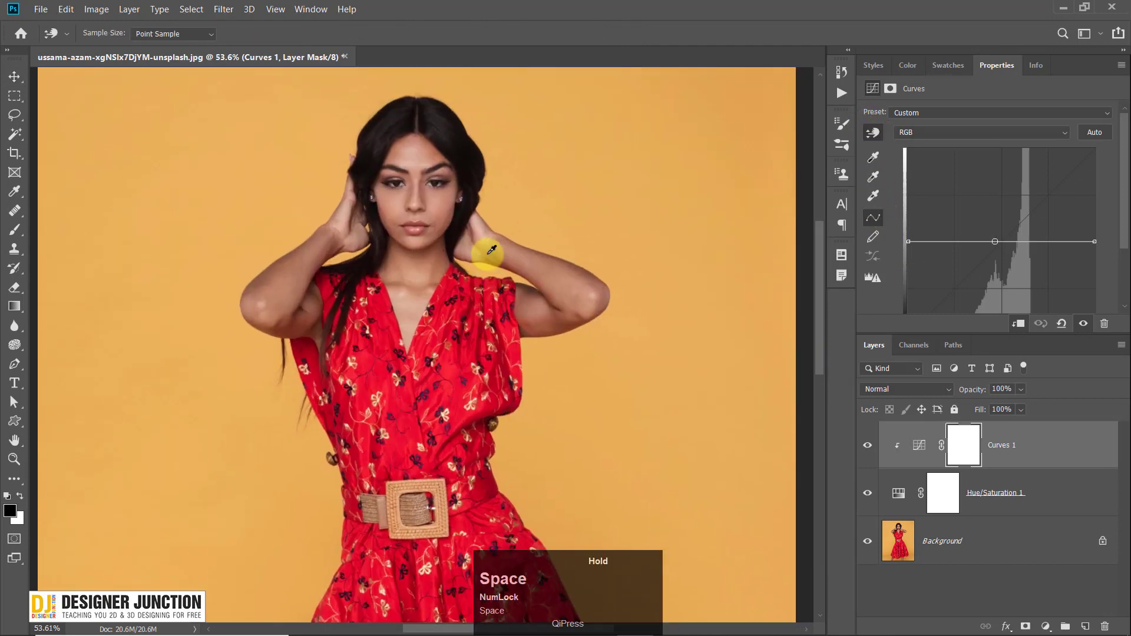
left_click_drag(417, 147, 421, 138)
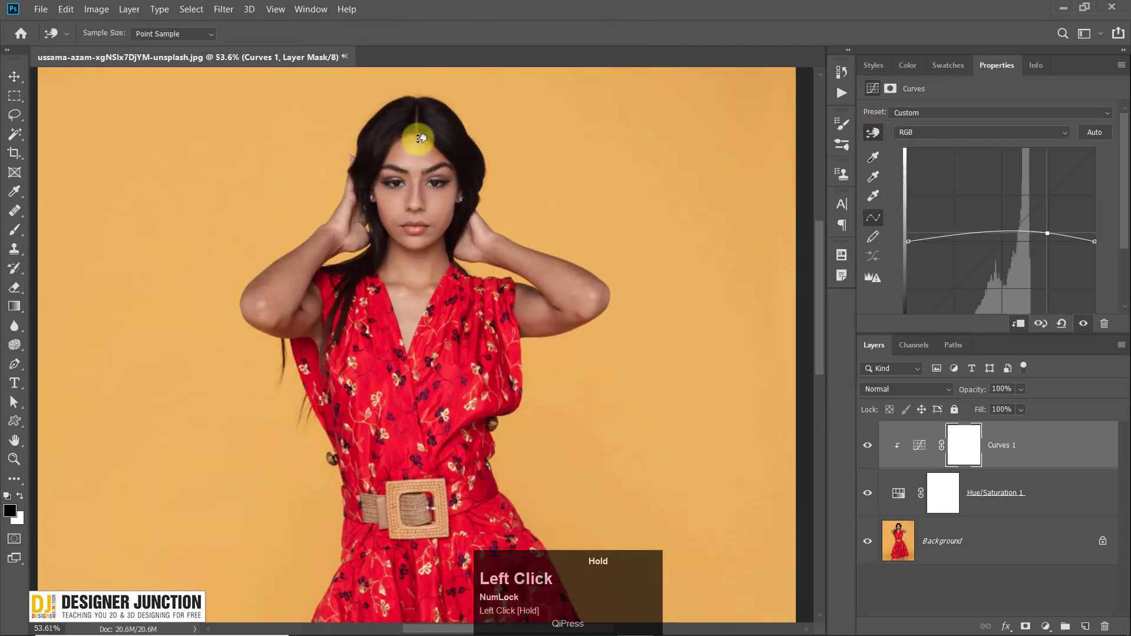
Step: Darken the red dress tones with the targeted adjustment and raise the forehead highlights further on the Curves 1 curve
left_click_drag(451, 359, 455, 411)
key("space")
left_click_drag(562, 450, 601, 328)
left_click_drag(392, 156, 397, 247)
left_click_drag(399, 151, 402, 135)
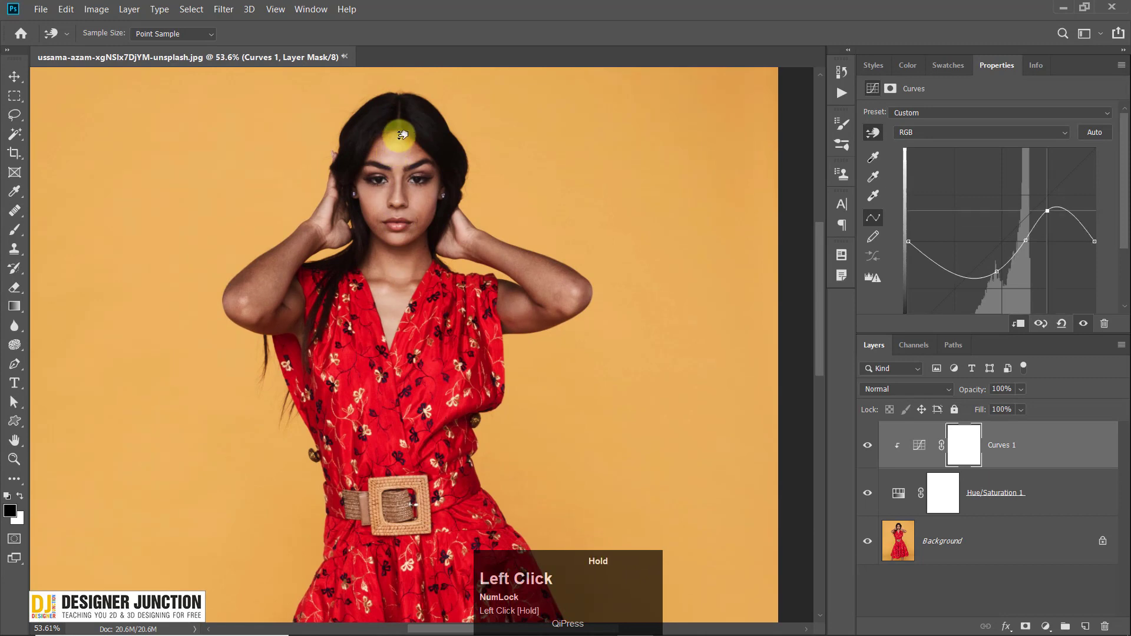
left_click_drag(403, 122, 398, 116)
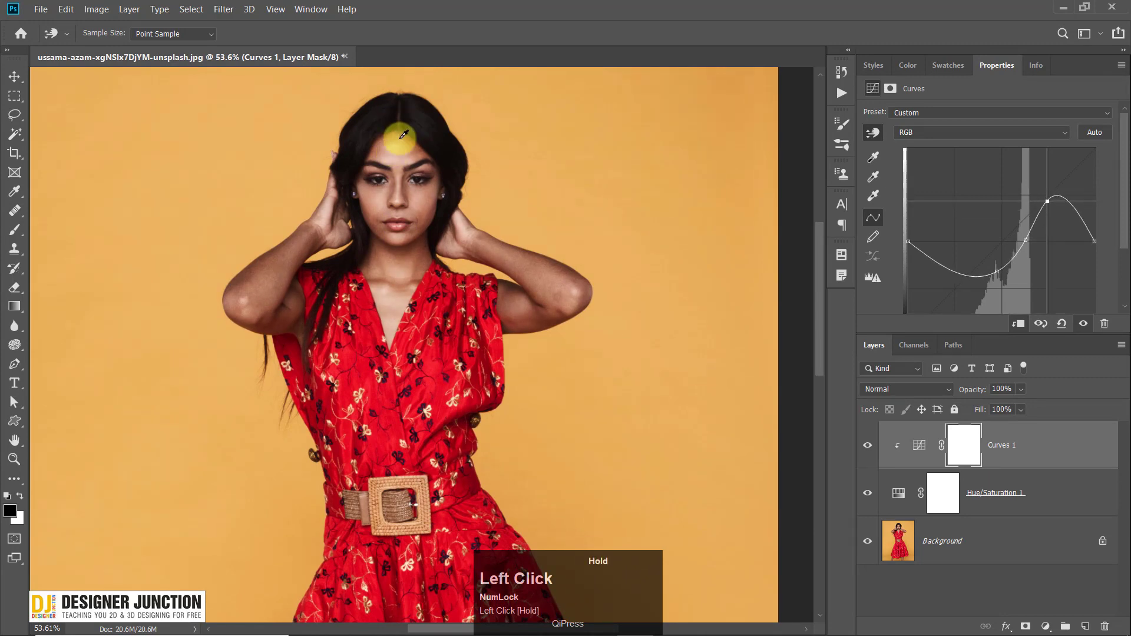
Step: Add a point near the black end of the Curves 1 curve to deepen the darkest tones, and activate the Move tool
key("space")
left_click_drag(317, 350, 462, 268)
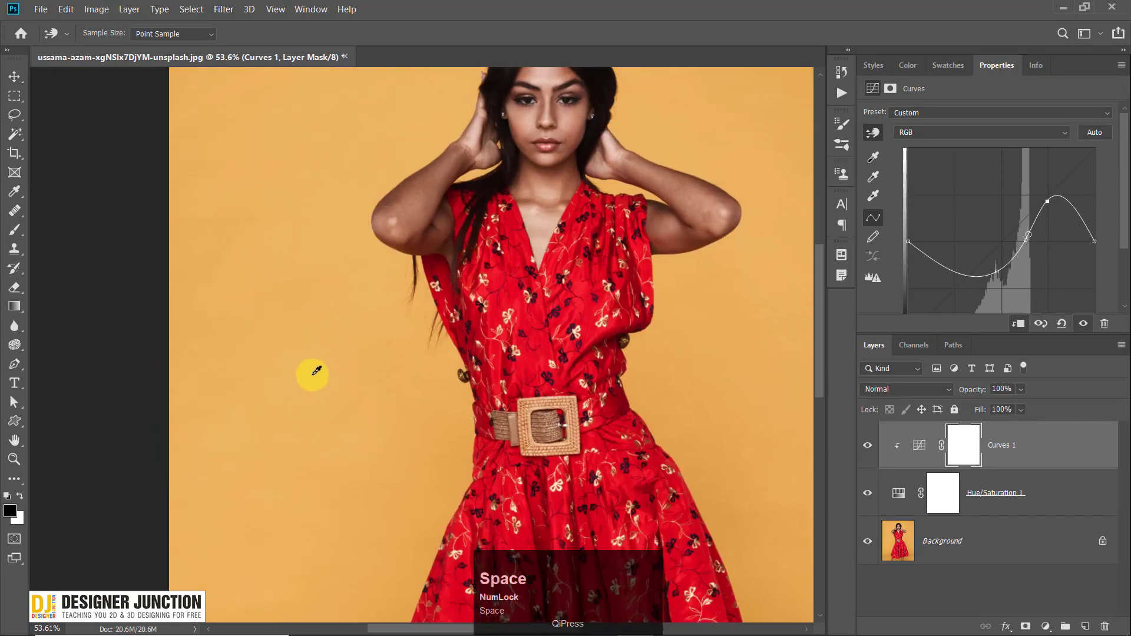
left_click_drag(674, 469, 634, 386)
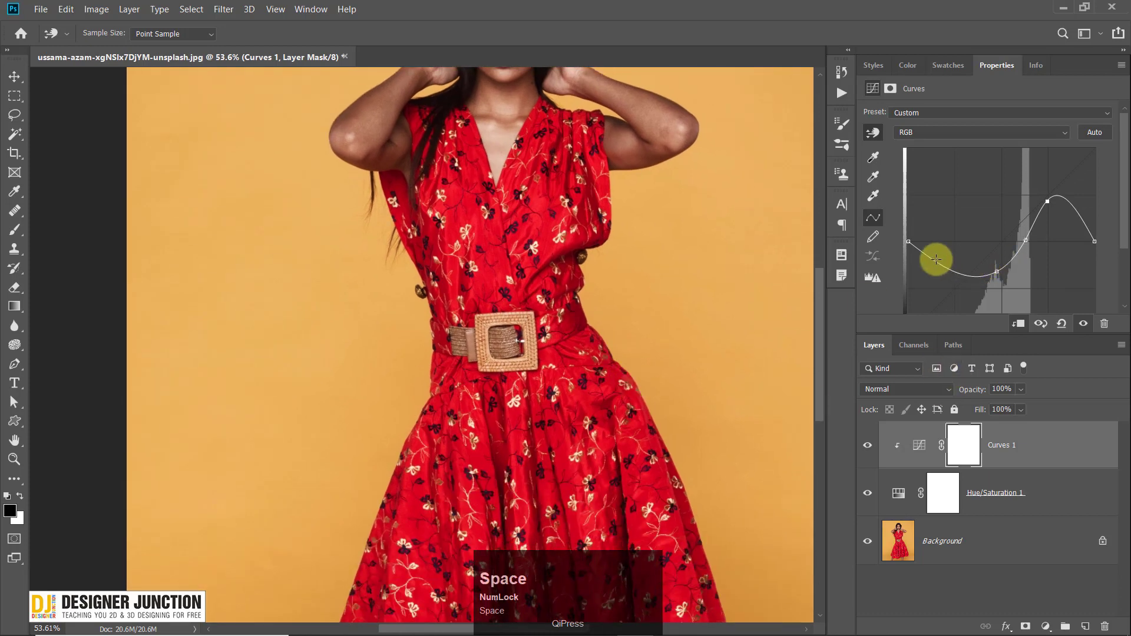
left_click_drag(931, 258, 890, 282)
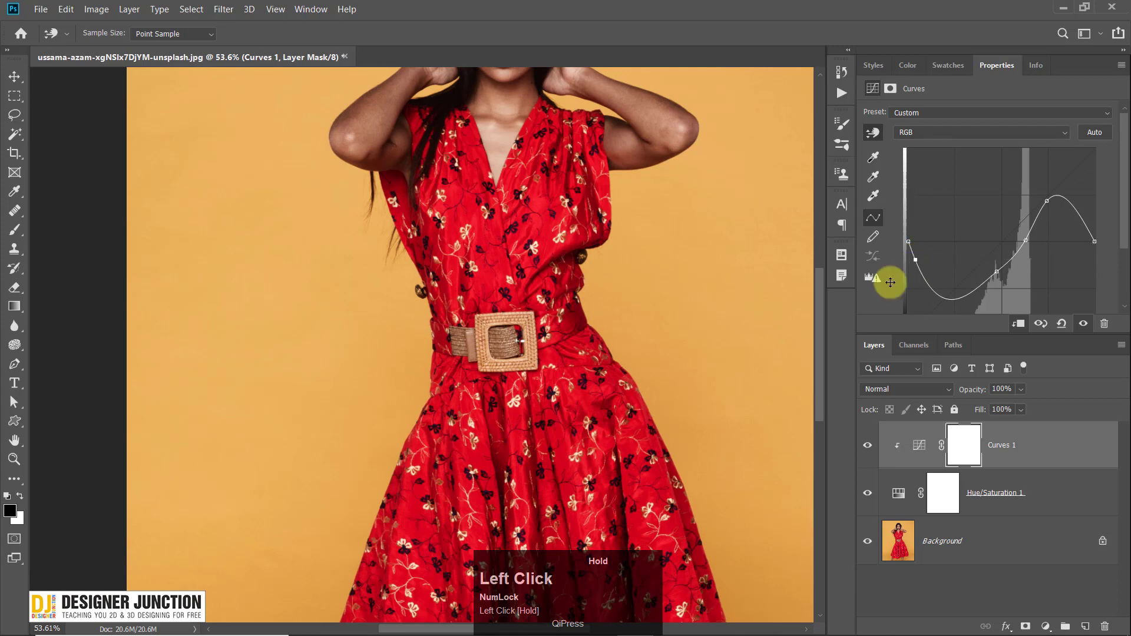
scroll(500, 361, "down", 6)
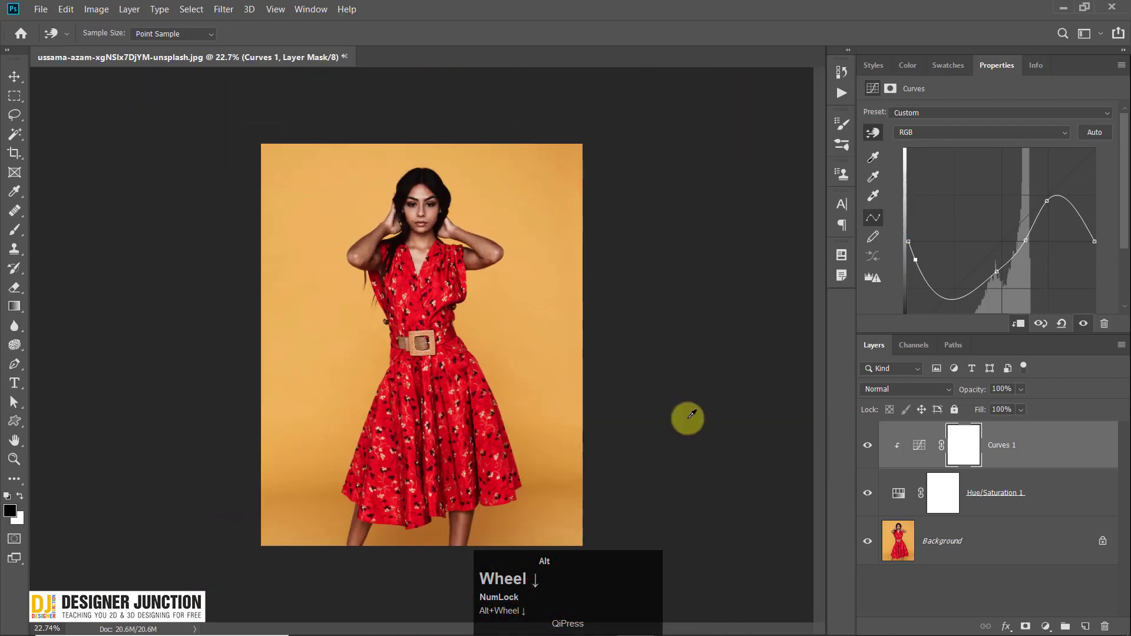
scroll(687, 418, "up", 1)
left_click(14, 77)
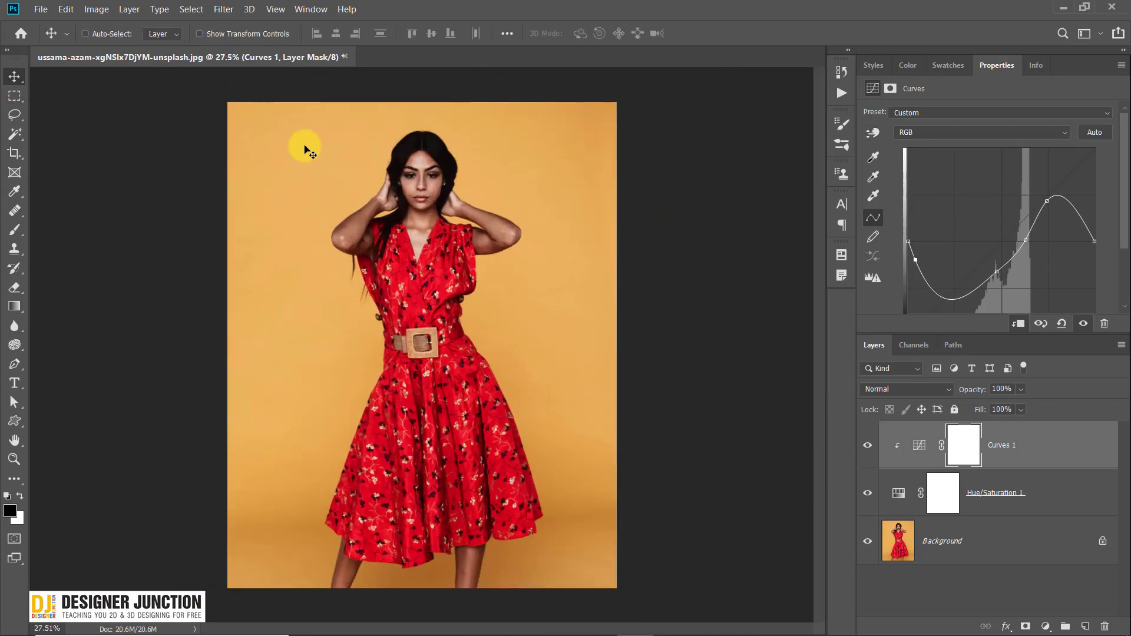